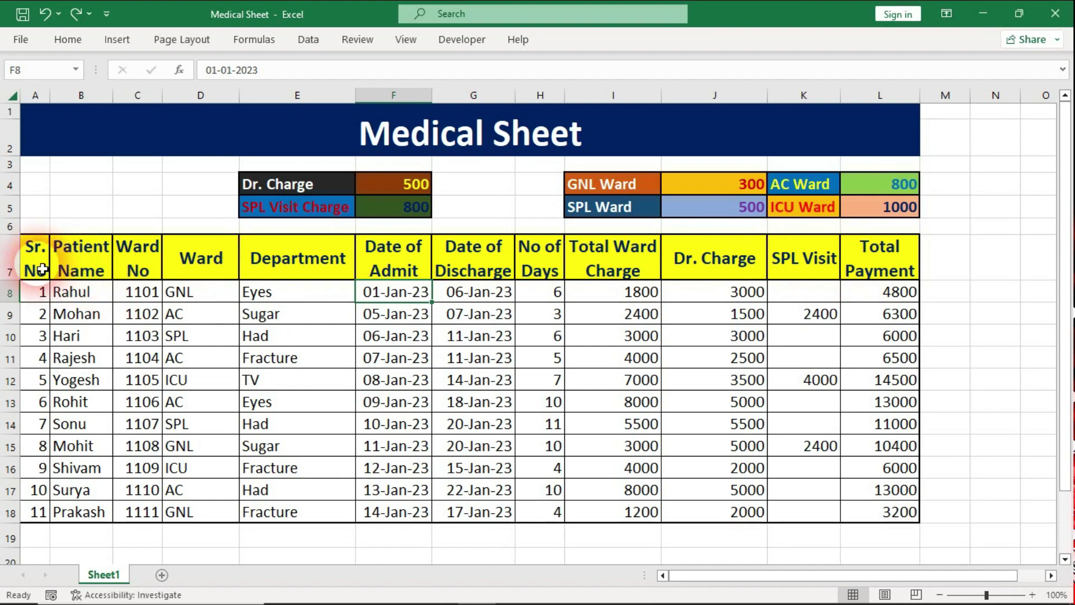
mouse_move(33, 260)
left_mouse_down()
mouse_move(732, 430)
mouse_move(855, 511)
left_mouse_up()
left_click(831, 473)
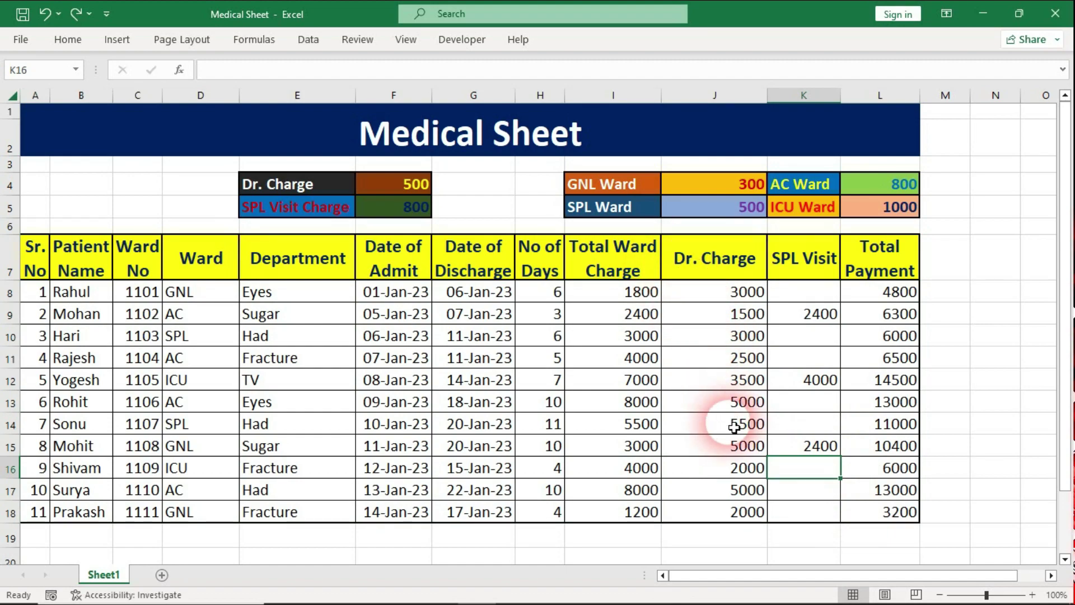
left_click_drag(300, 184, 831, 219)
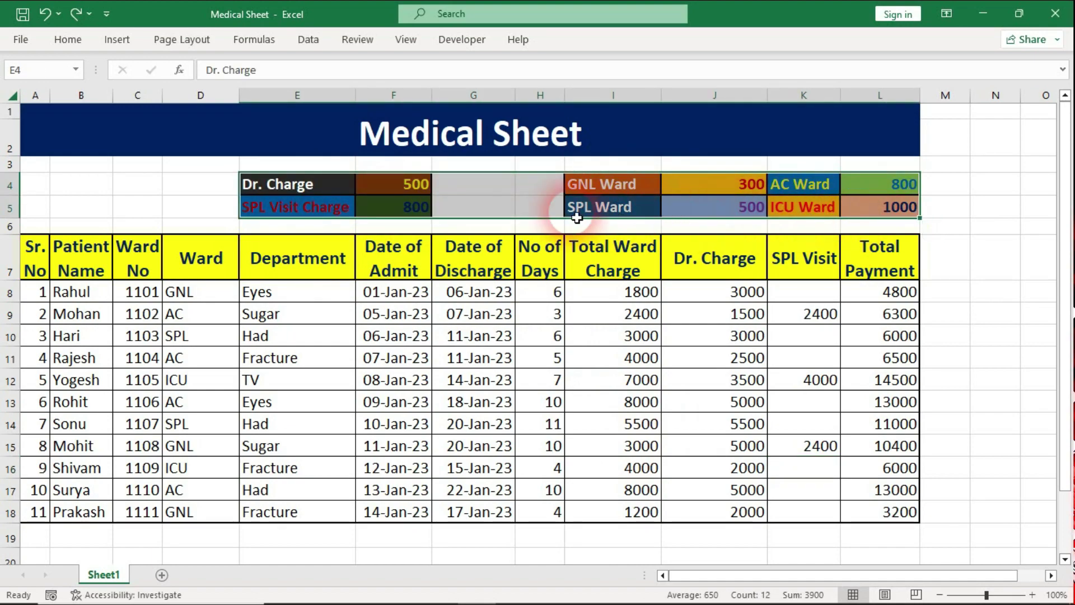
left_click(492, 196)
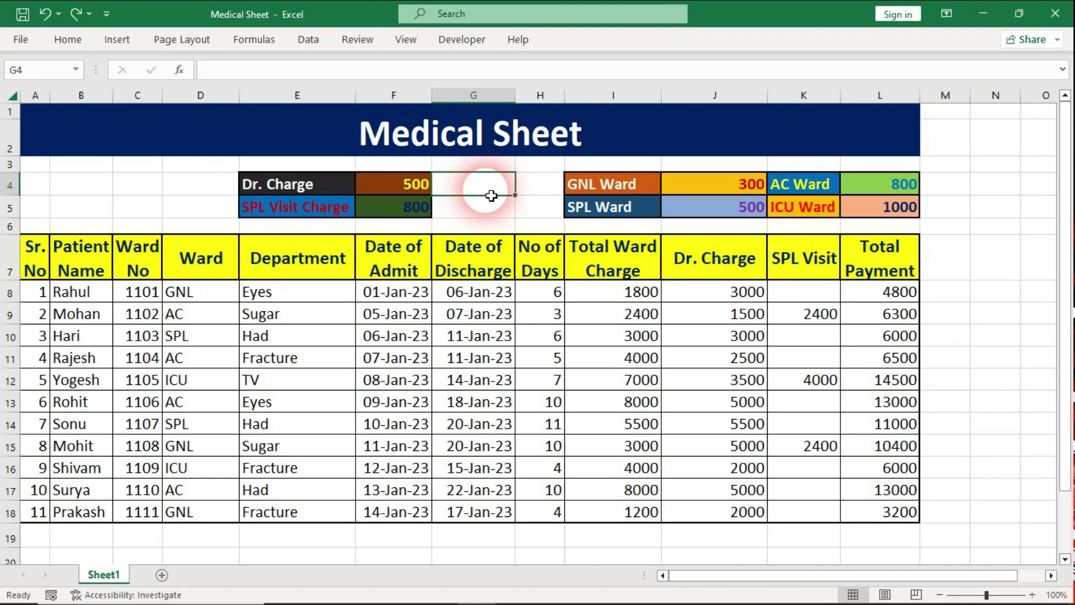
left_click(327, 194)
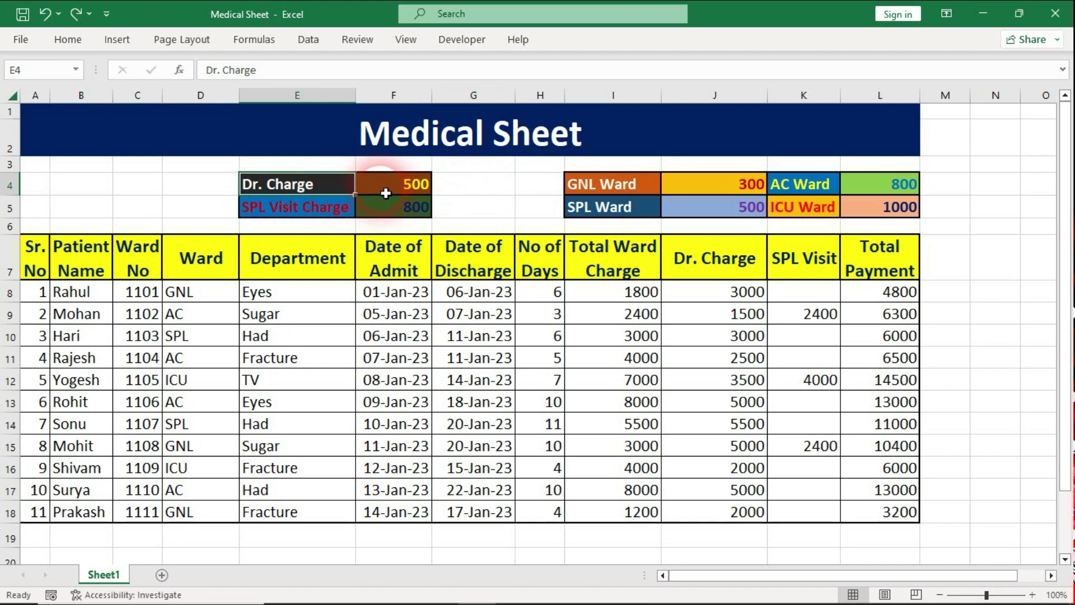
key("Right")
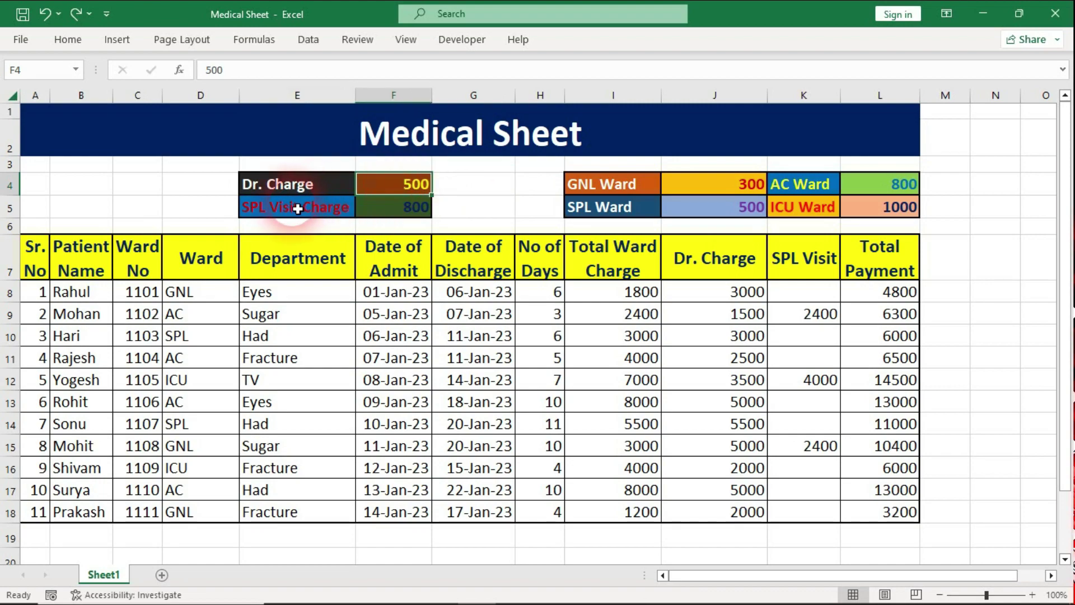
left_click(305, 206)
left_click(397, 214)
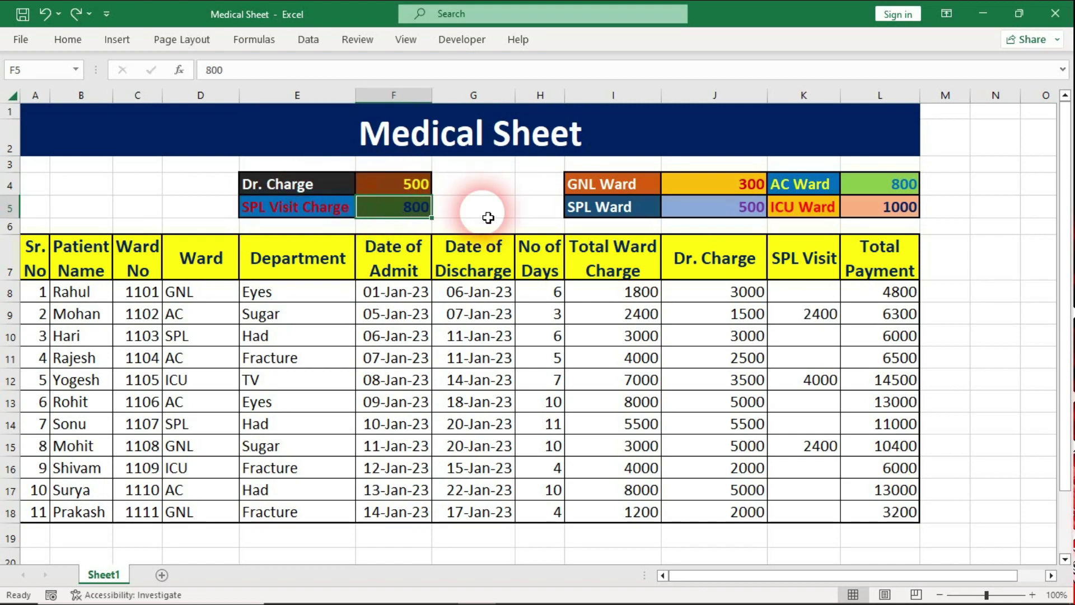
left_click(532, 208)
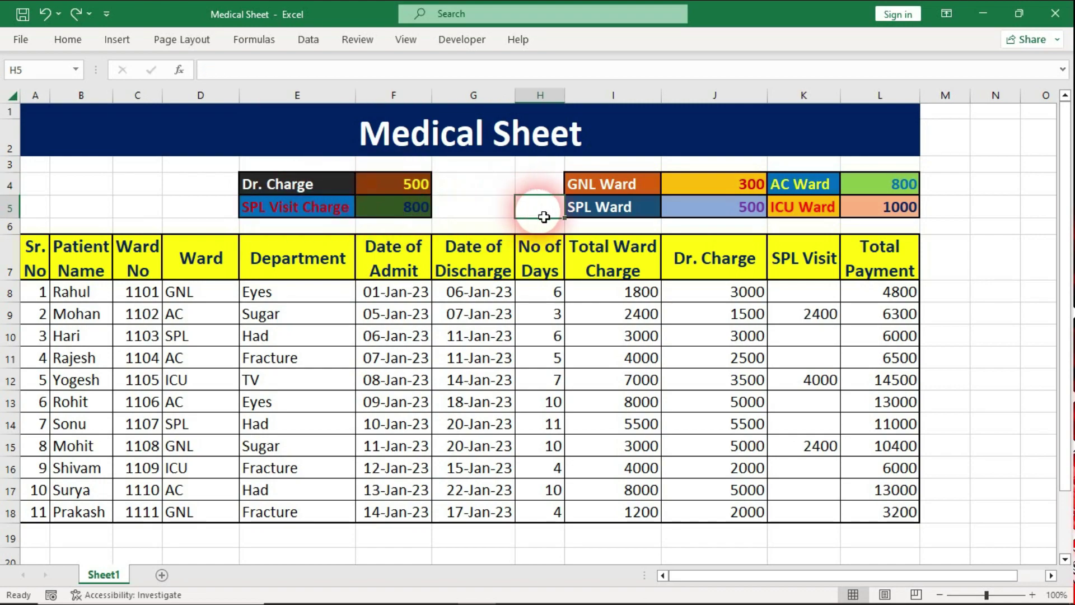
left_click(507, 190)
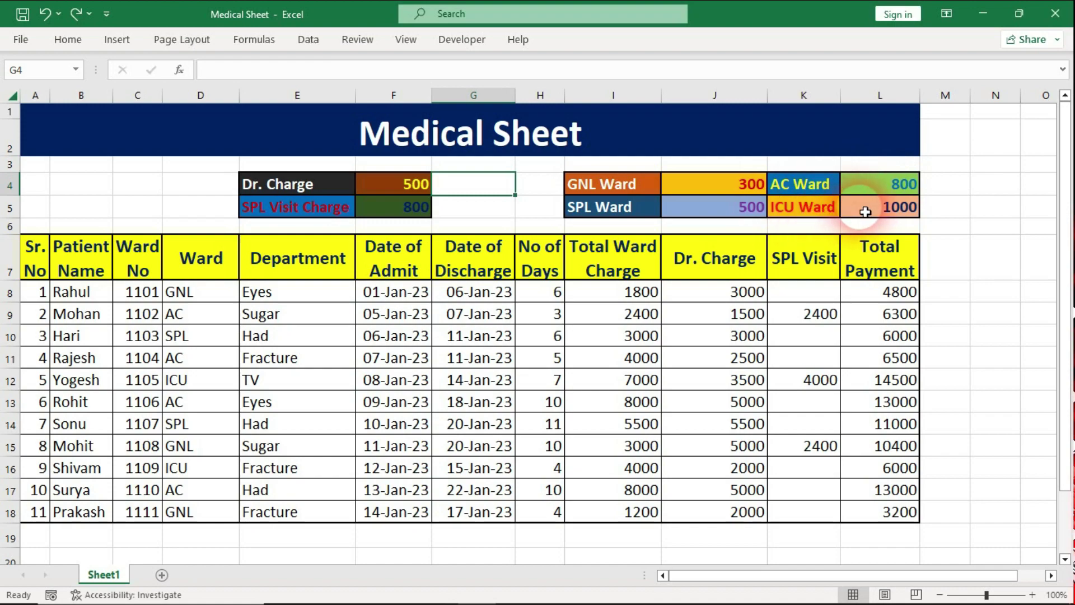
mouse_move(892, 185)
left_mouse_down()
mouse_move(523, 215)
mouse_move(298, 206)
left_mouse_up()
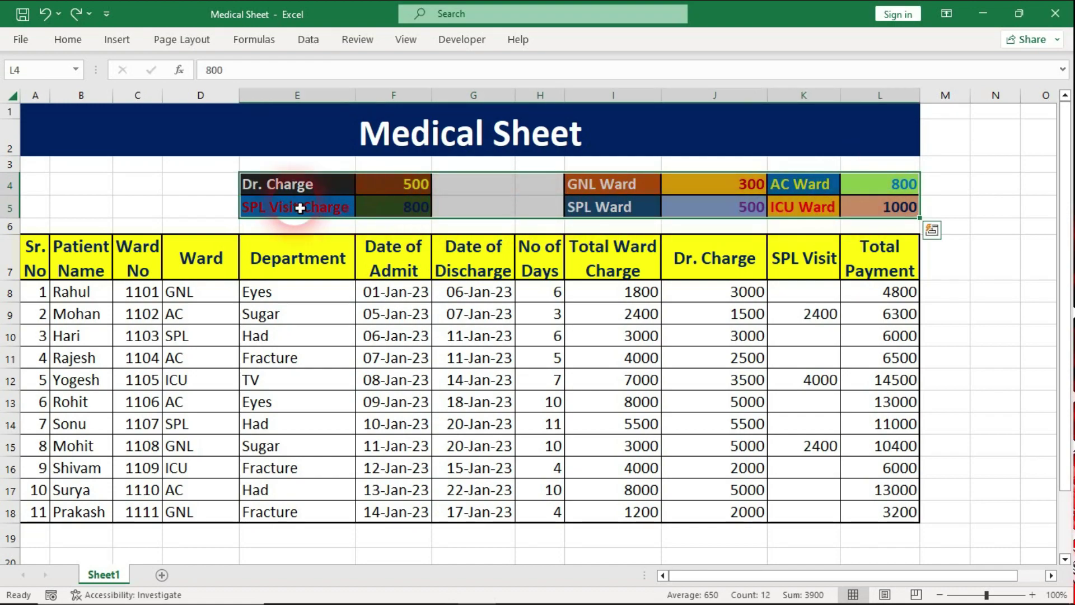
left_click(221, 206)
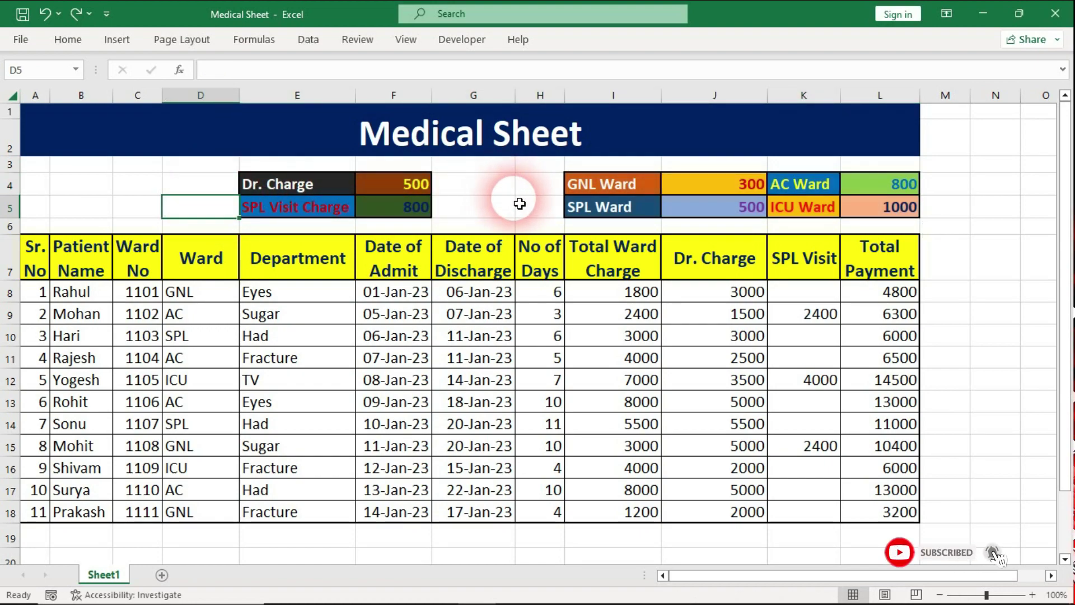
left_click_drag(72, 292, 79, 402)
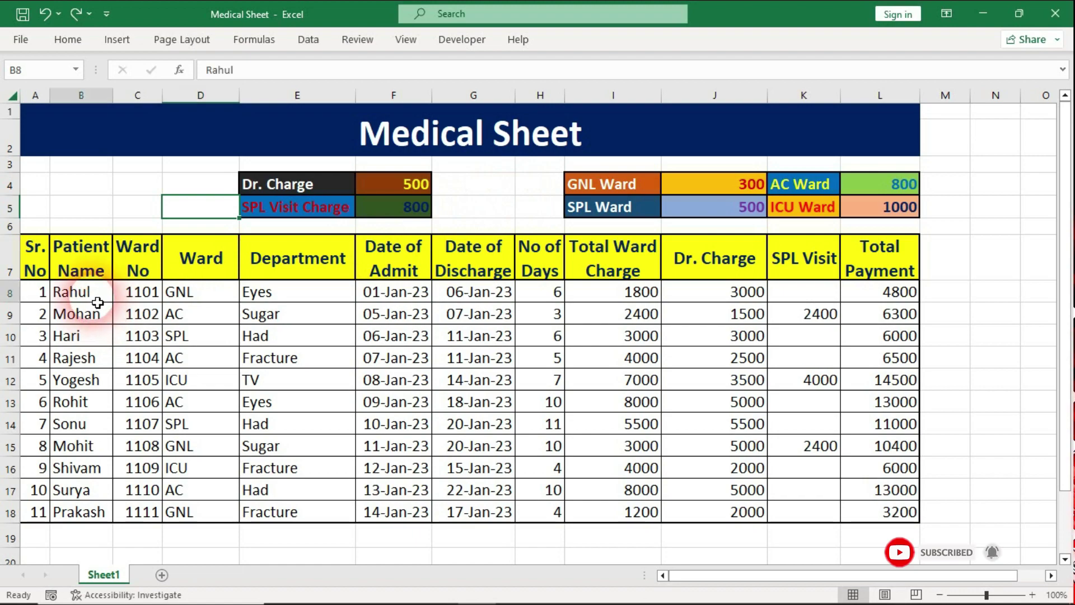
left_click_drag(138, 292, 140, 445)
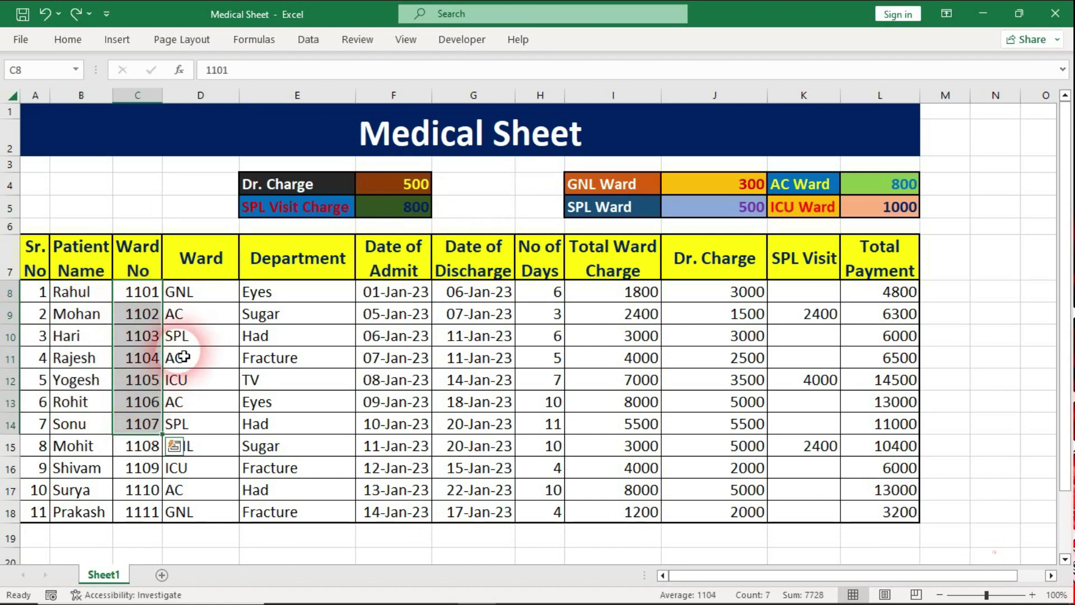
left_click(201, 314)
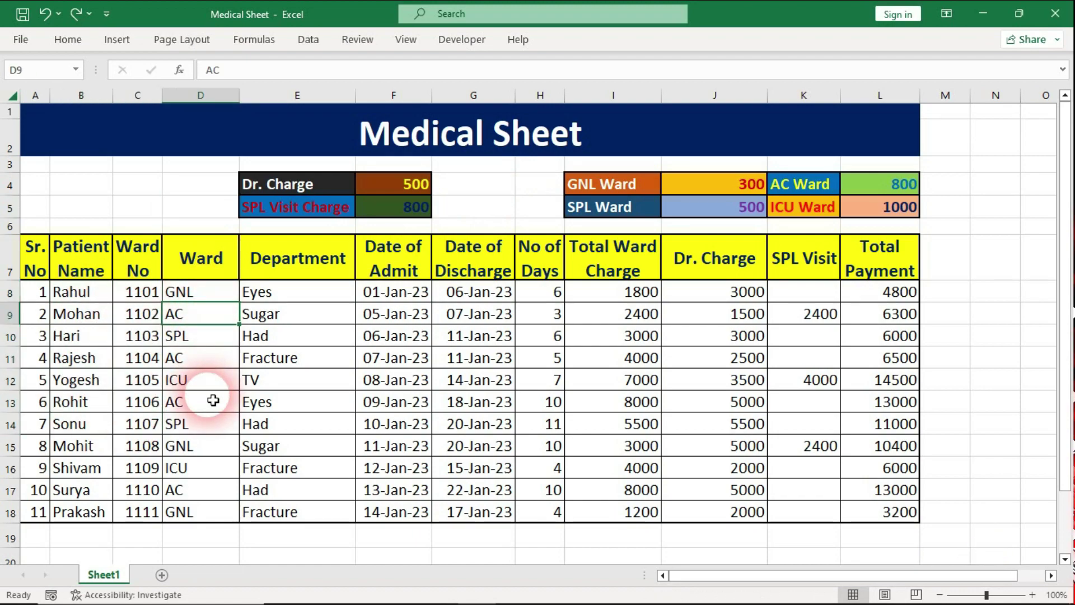
left_click(212, 294)
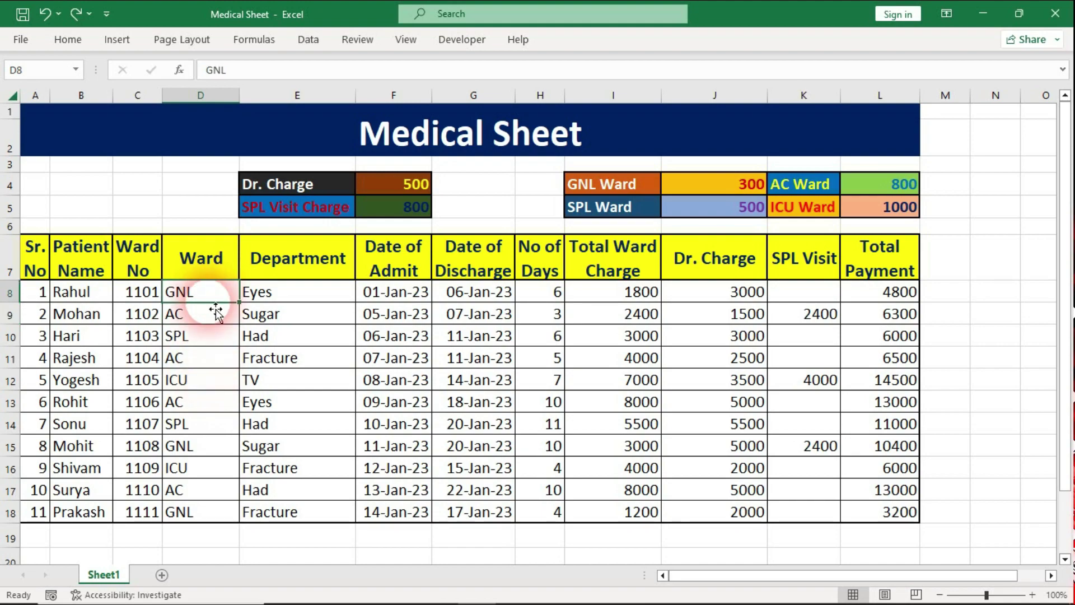
left_click(210, 357)
left_click(209, 380)
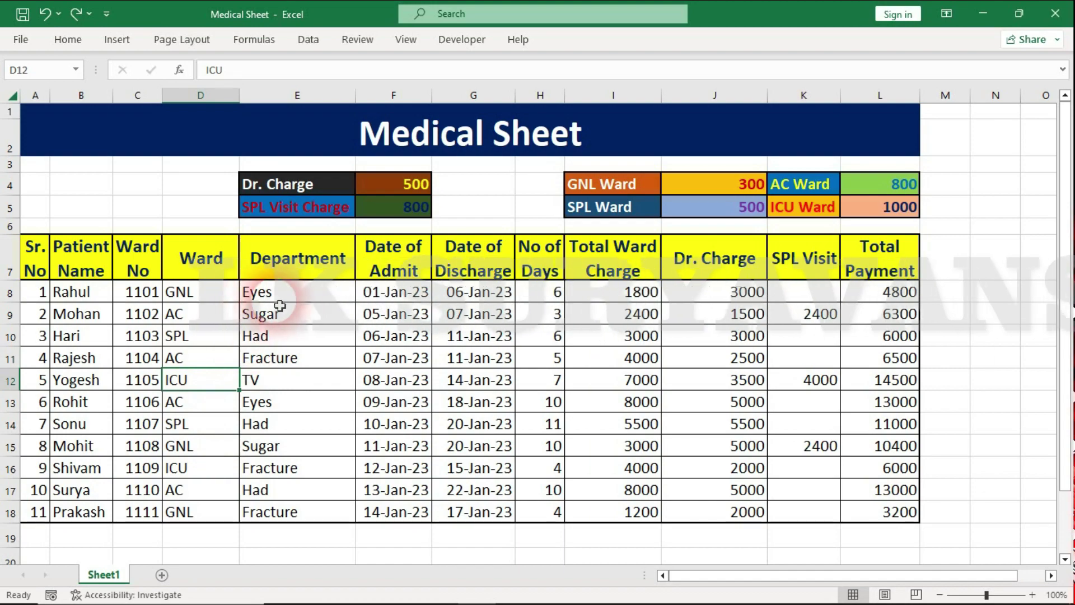
left_click(309, 301)
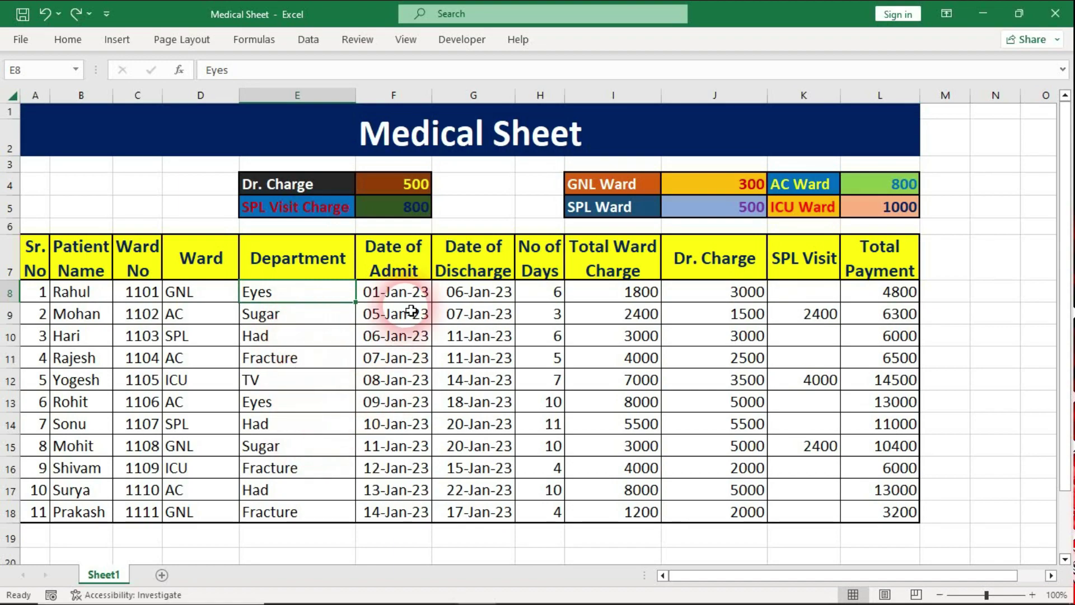
left_click_drag(395, 292, 404, 489)
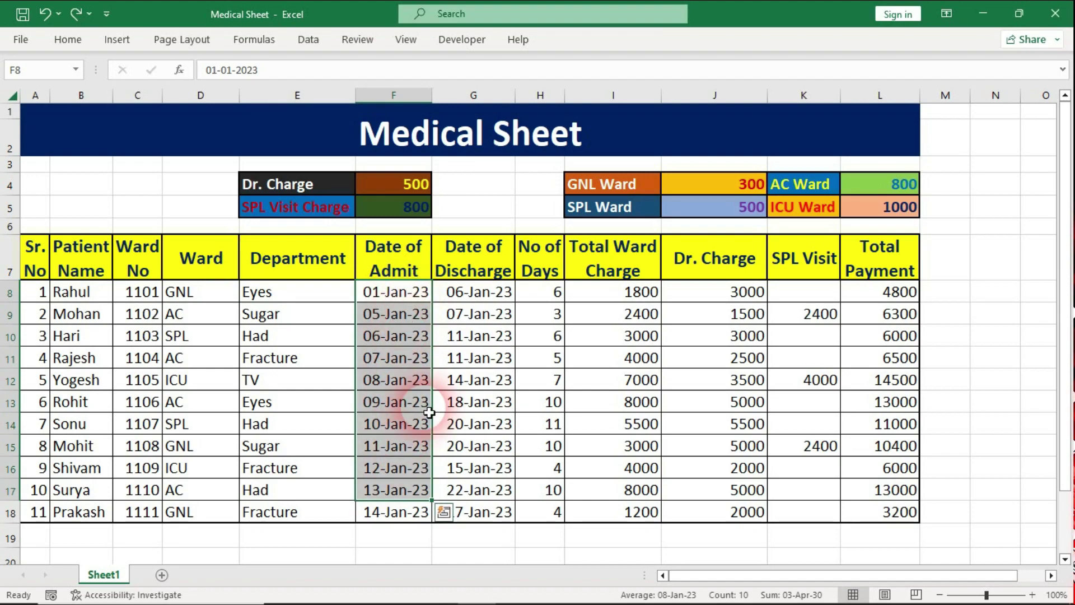
left_click(477, 357)
left_click_drag(473, 292, 480, 489)
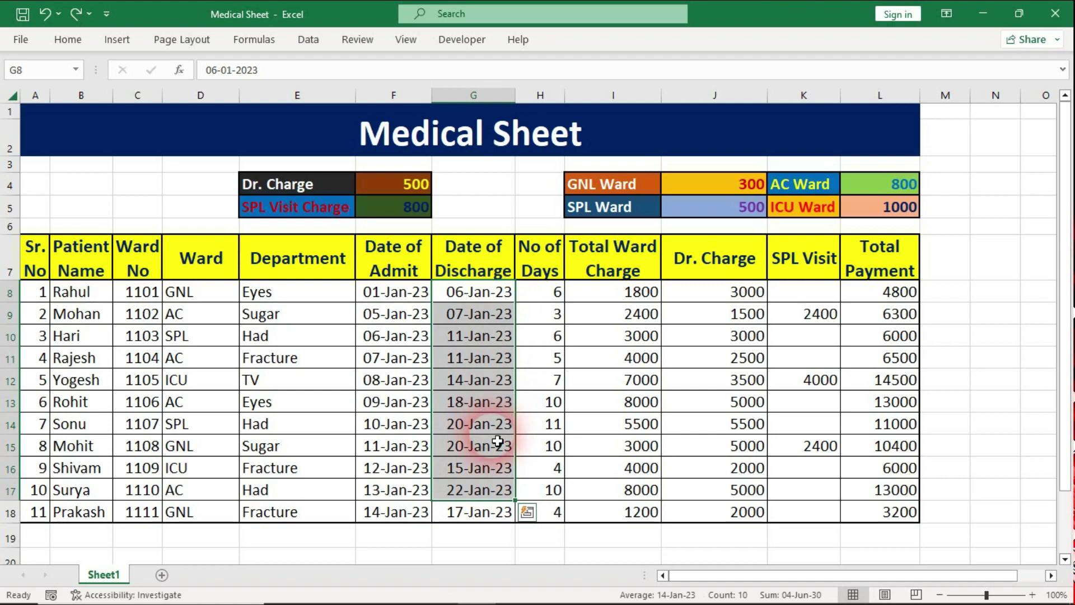
left_click(397, 353)
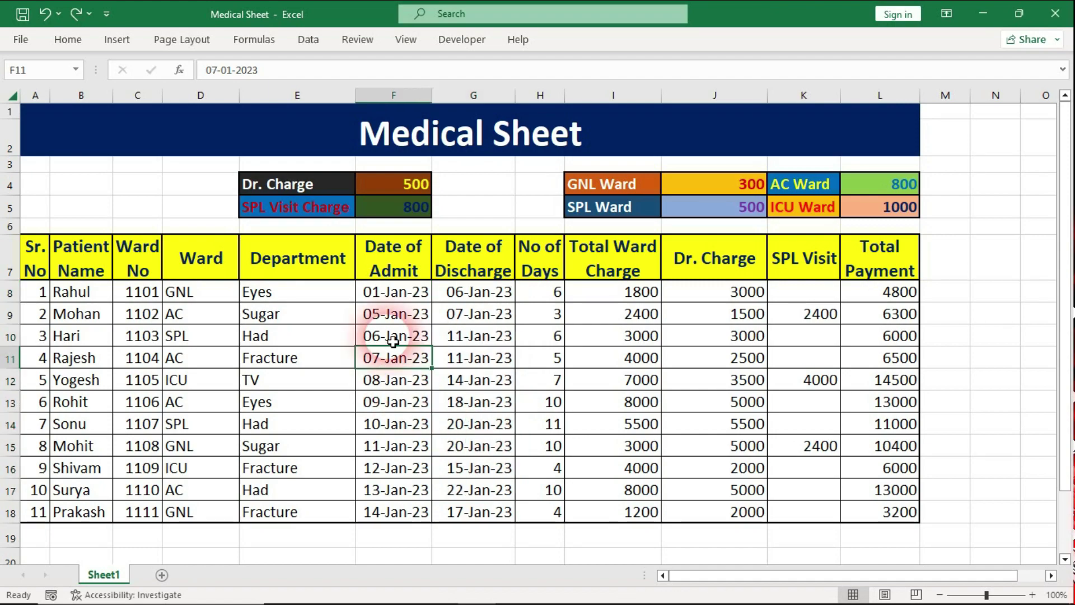
left_click(398, 311)
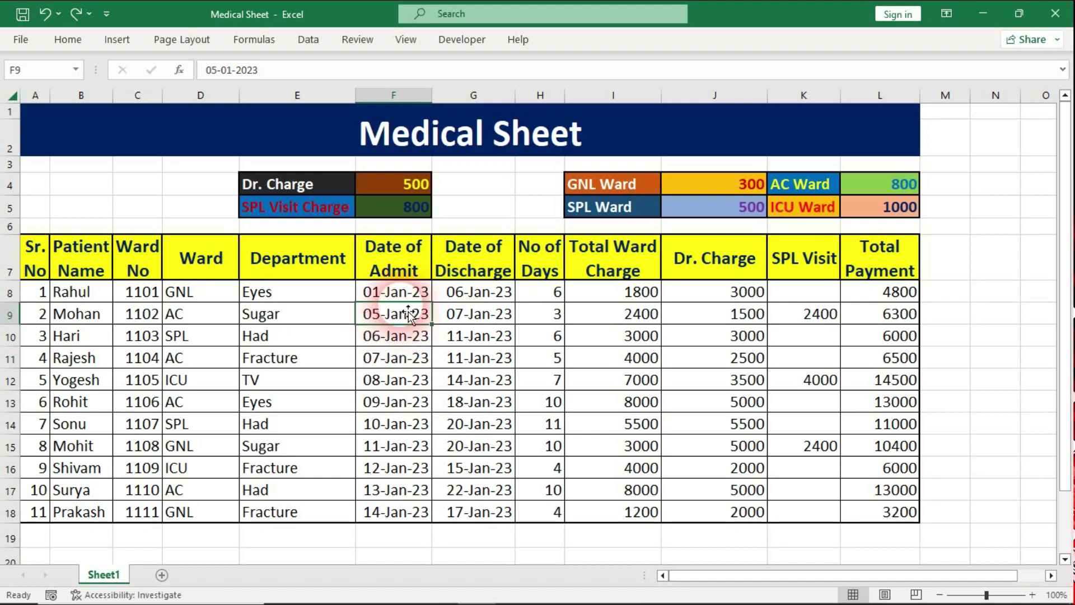
left_click(410, 300)
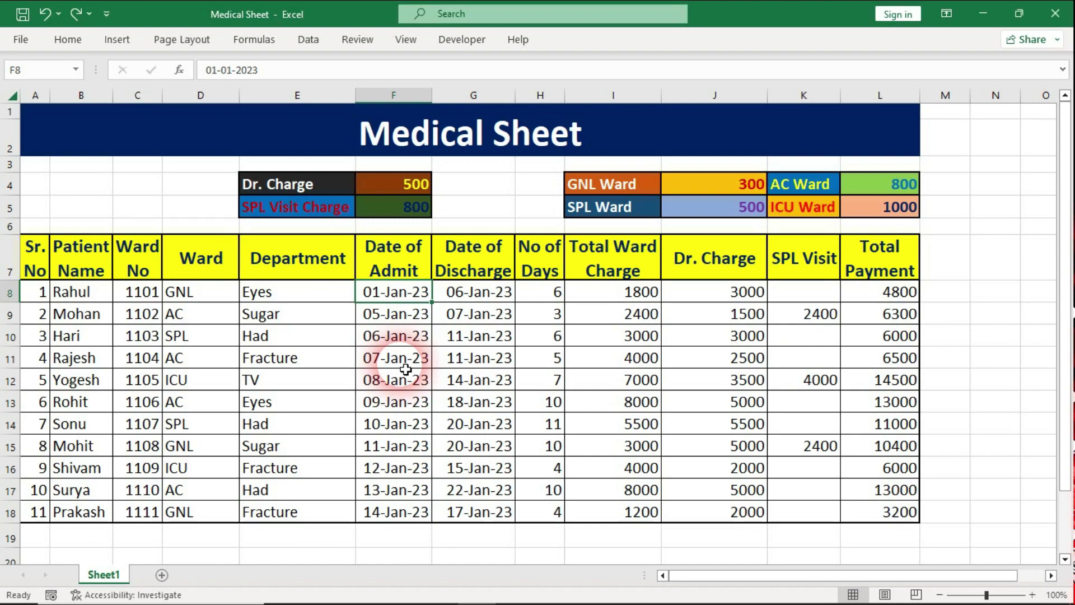
key("Delete")
type("0")
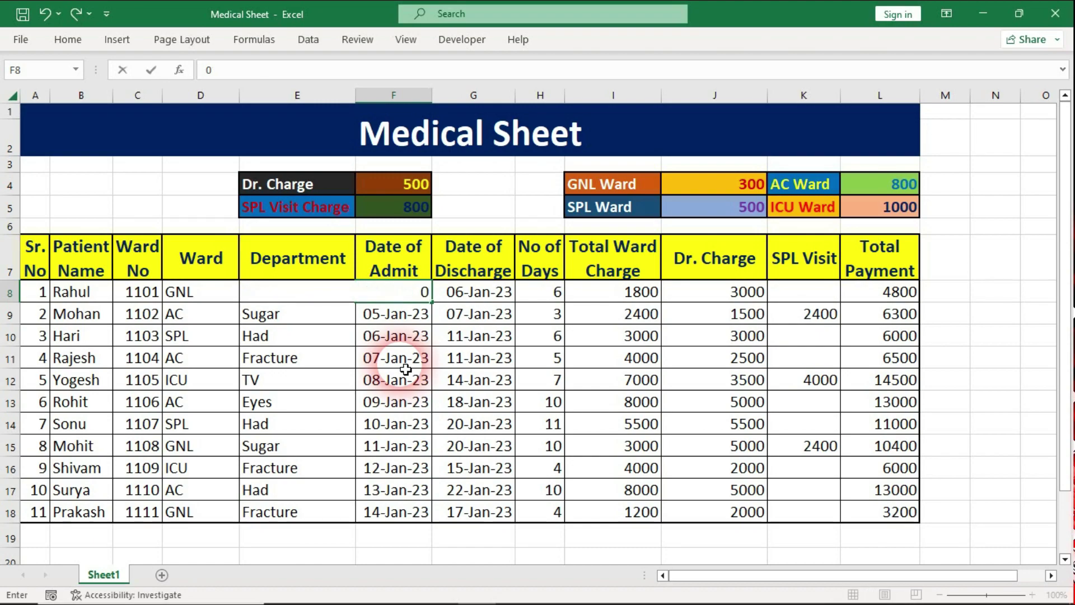
type("1/")
type("02/202")
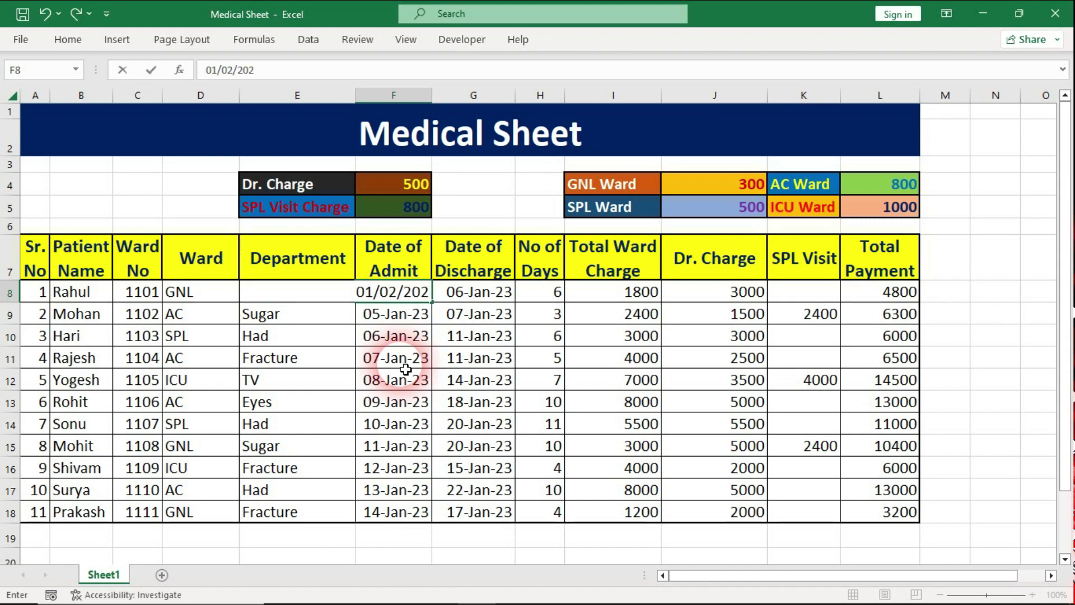
type("3")
key("Return")
key("Up")
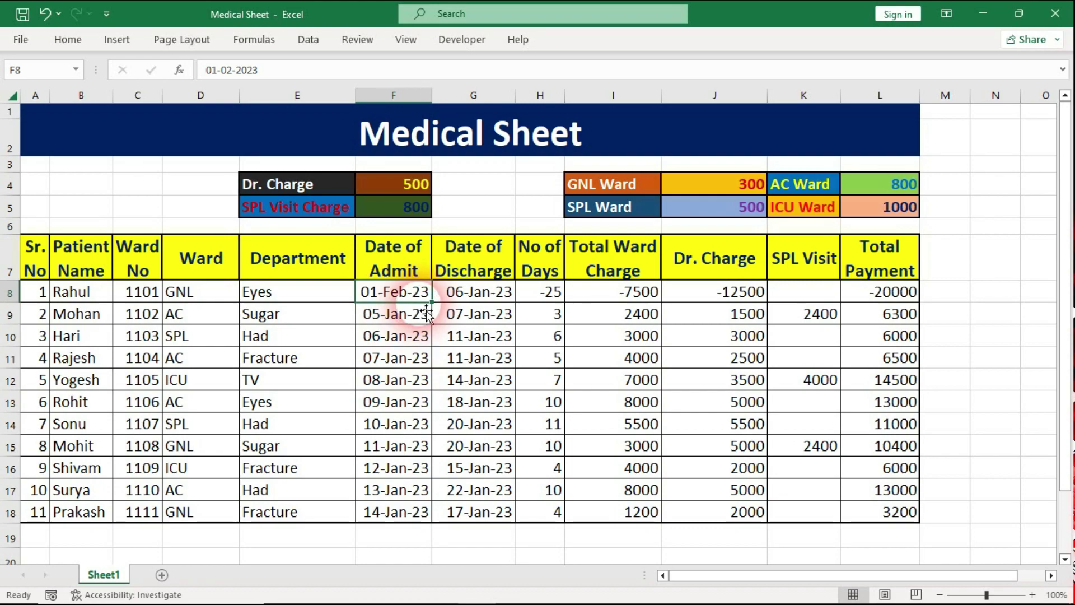
key("ctrl+z")
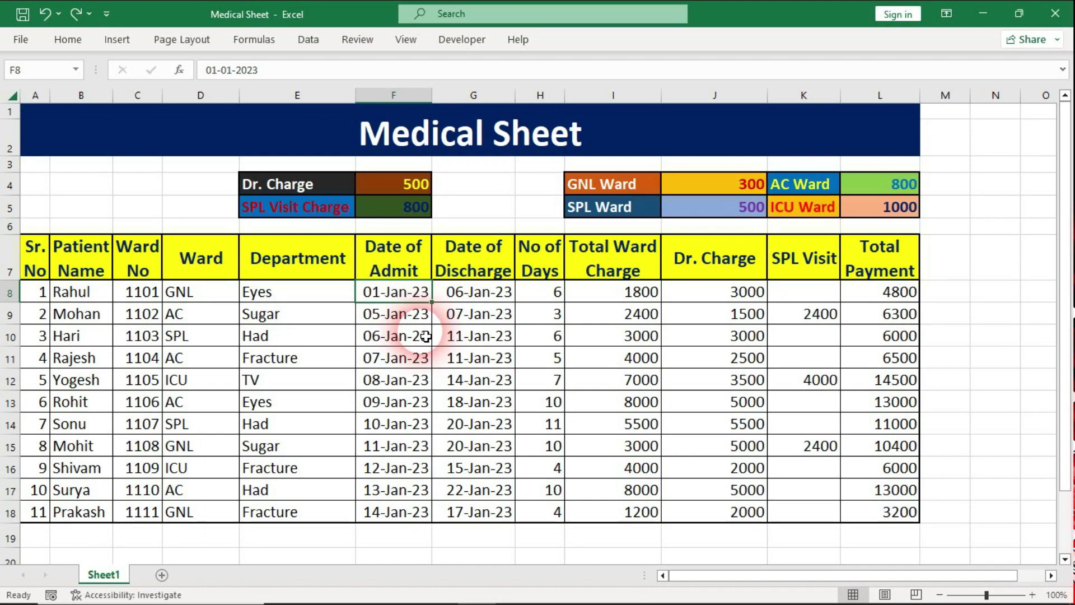
type("1")
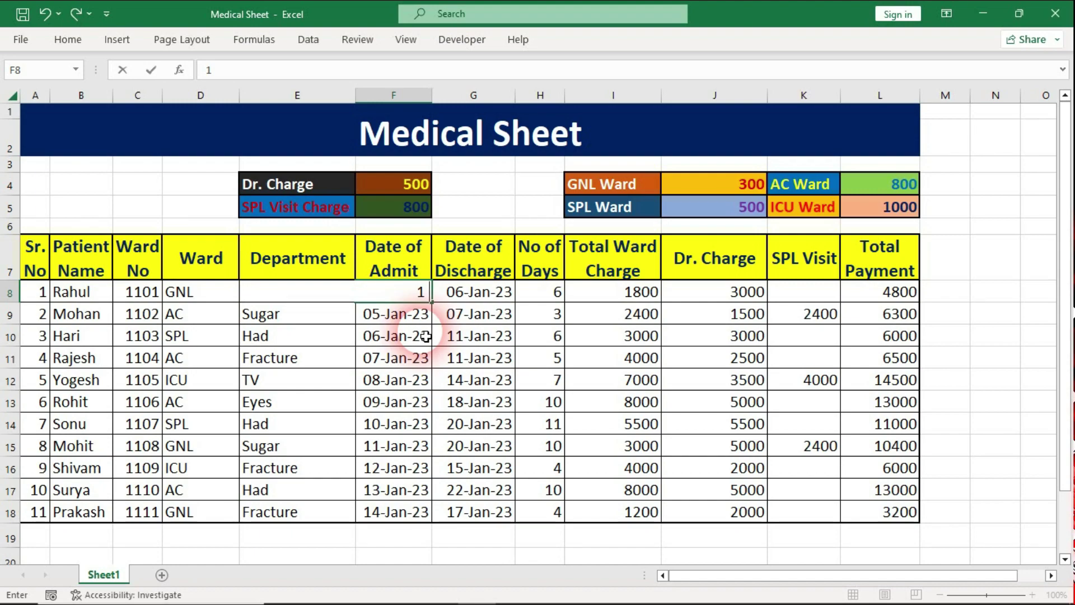
type(" ja")
type("n")
type(" 2023")
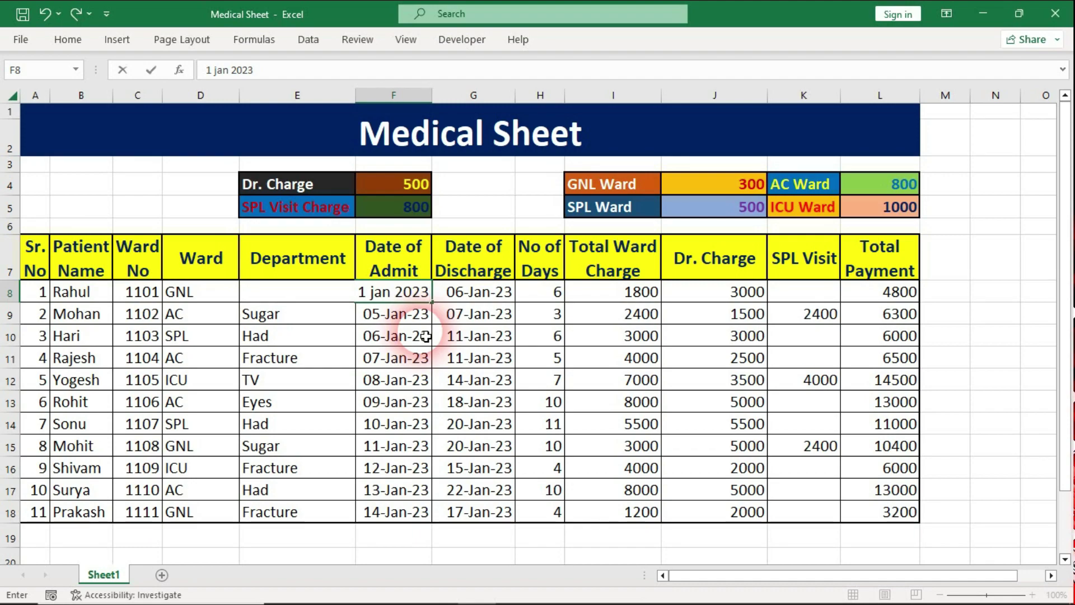
key("Return")
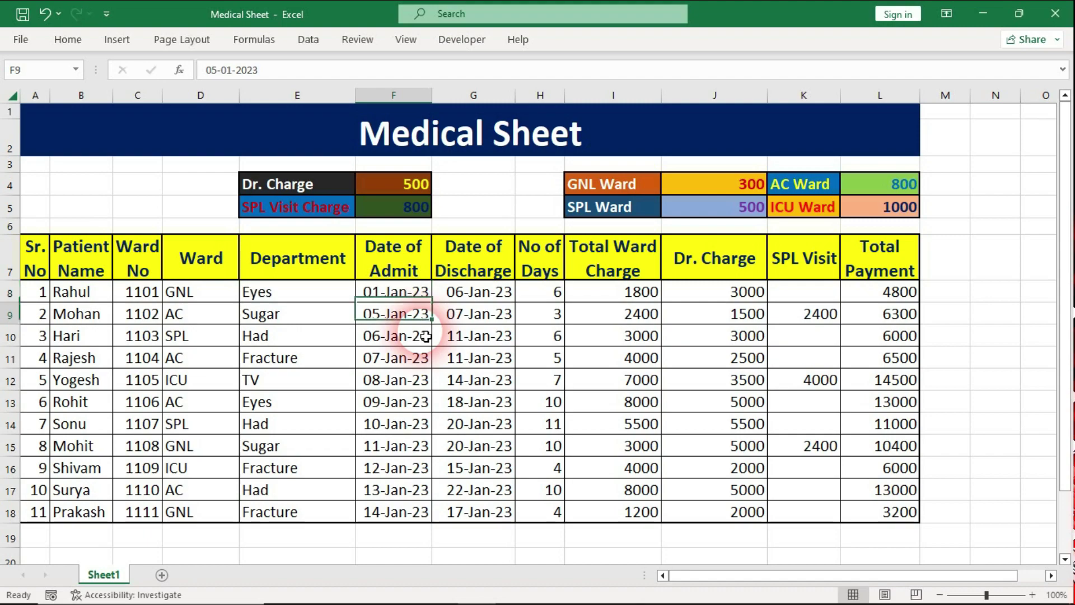
key("Up")
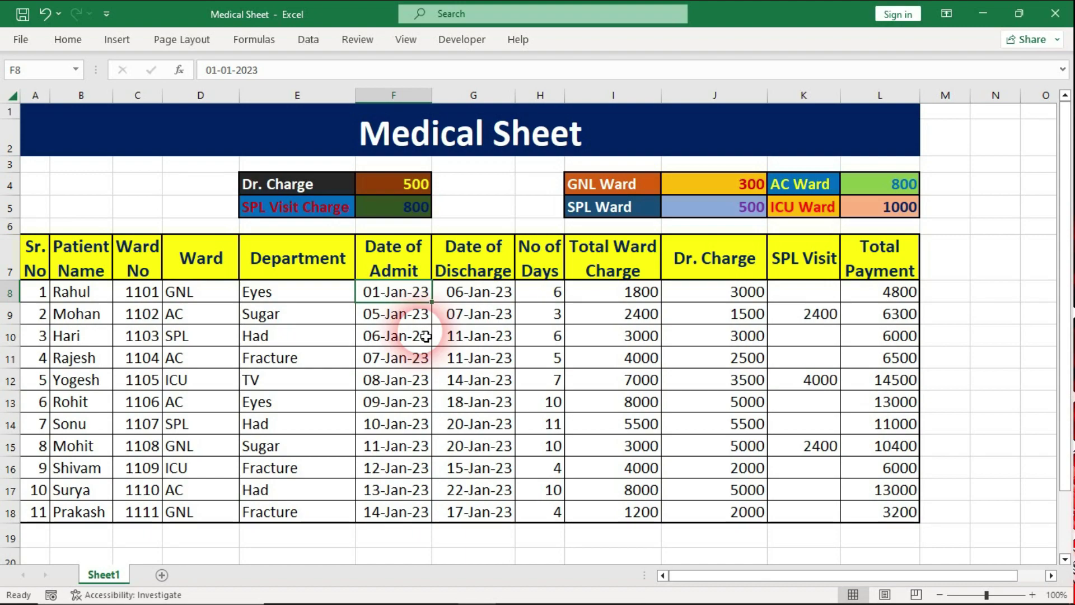
key("Right")
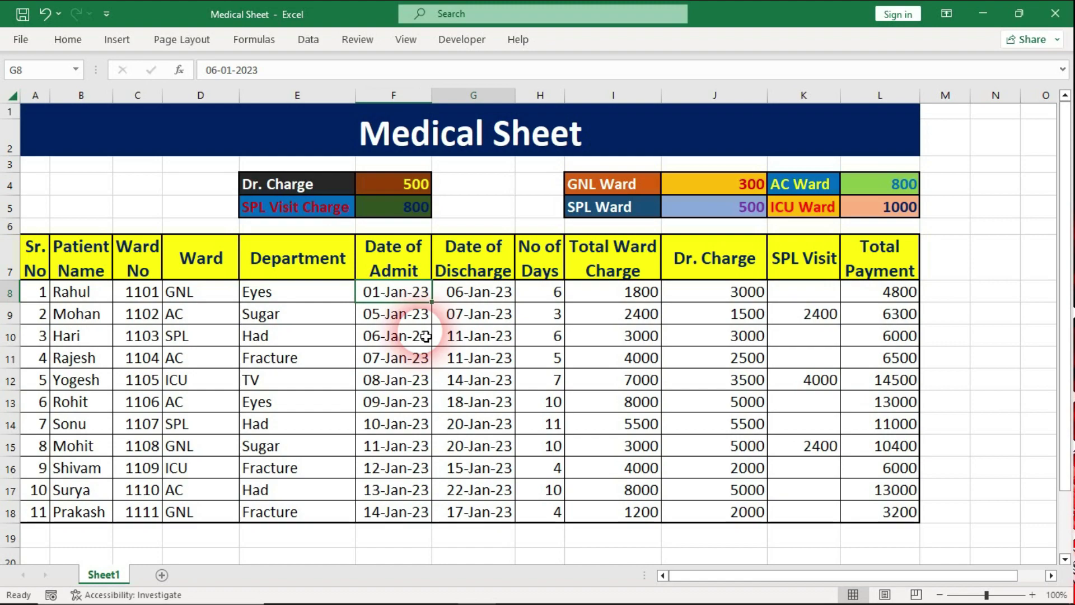
key("Down")
key("Down")
key("Down")
key("Down")
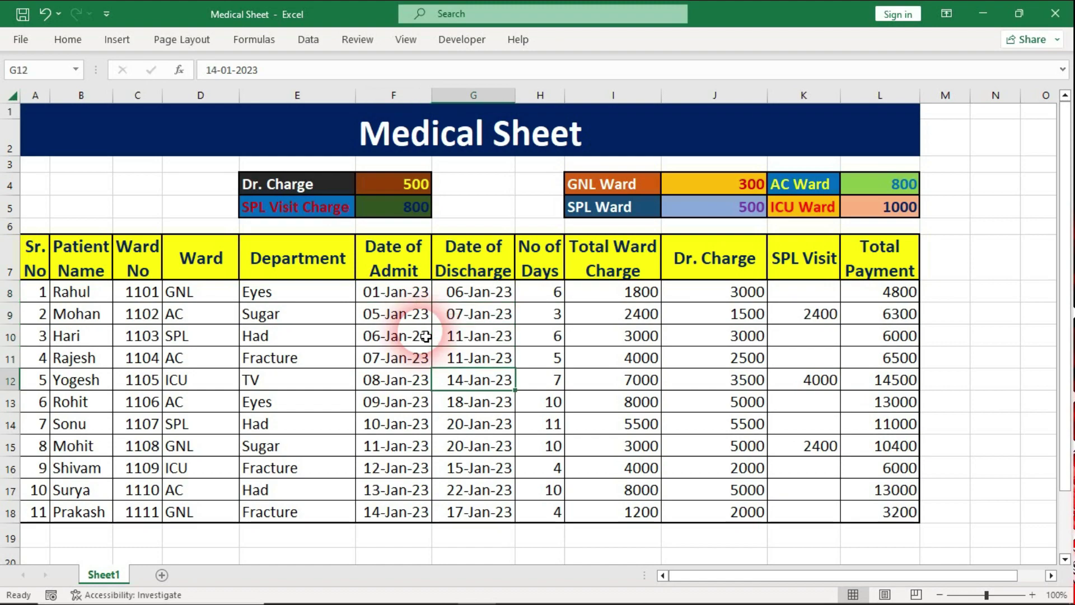
left_click_drag(551, 291, 554, 488)
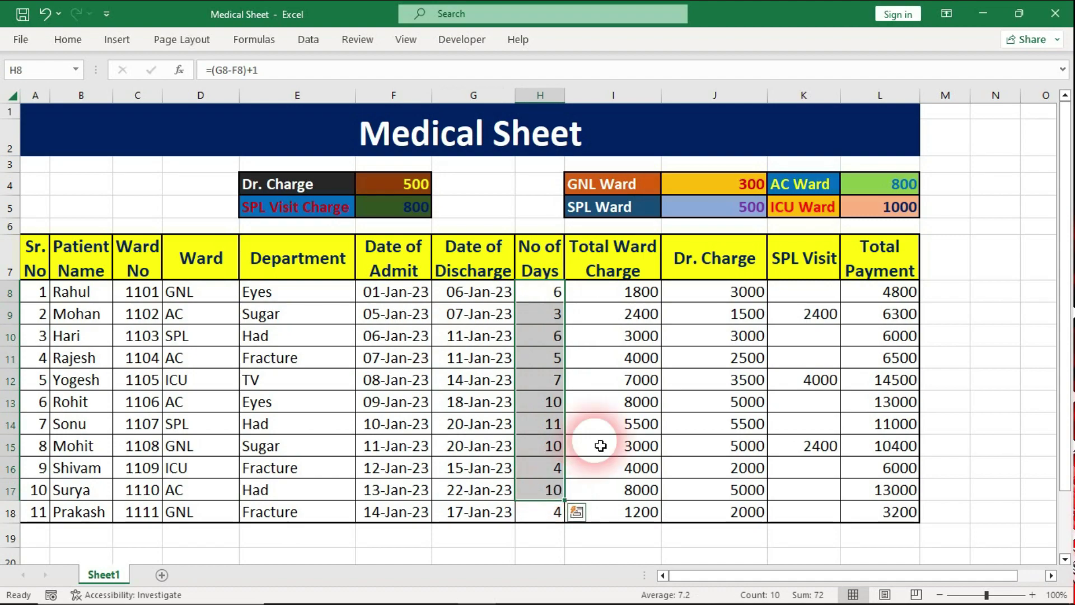
left_click(615, 429)
left_click_drag(610, 314, 655, 463)
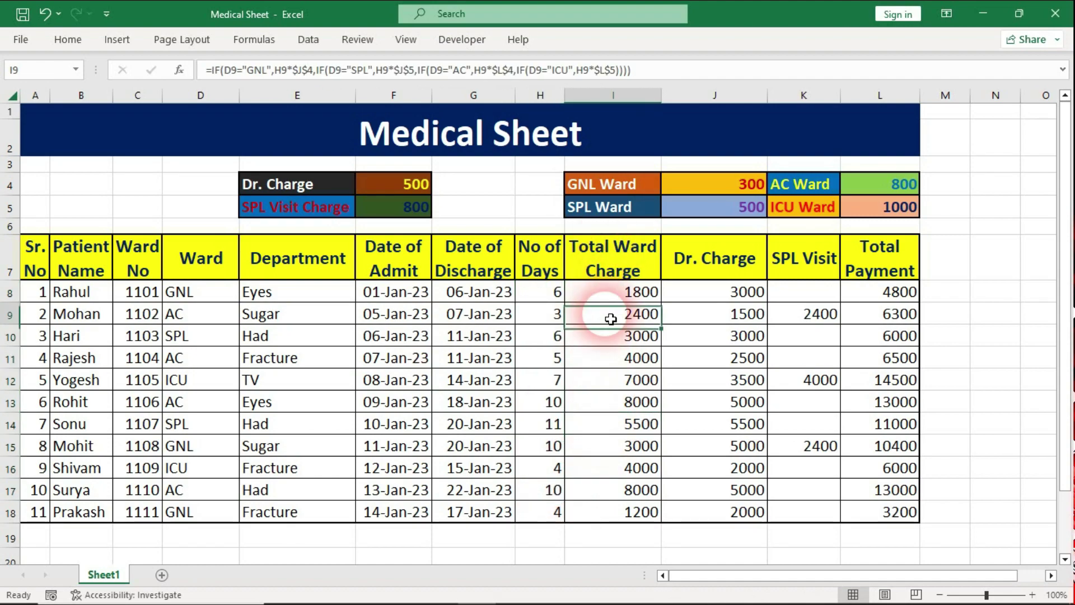
left_click_drag(728, 311, 733, 451)
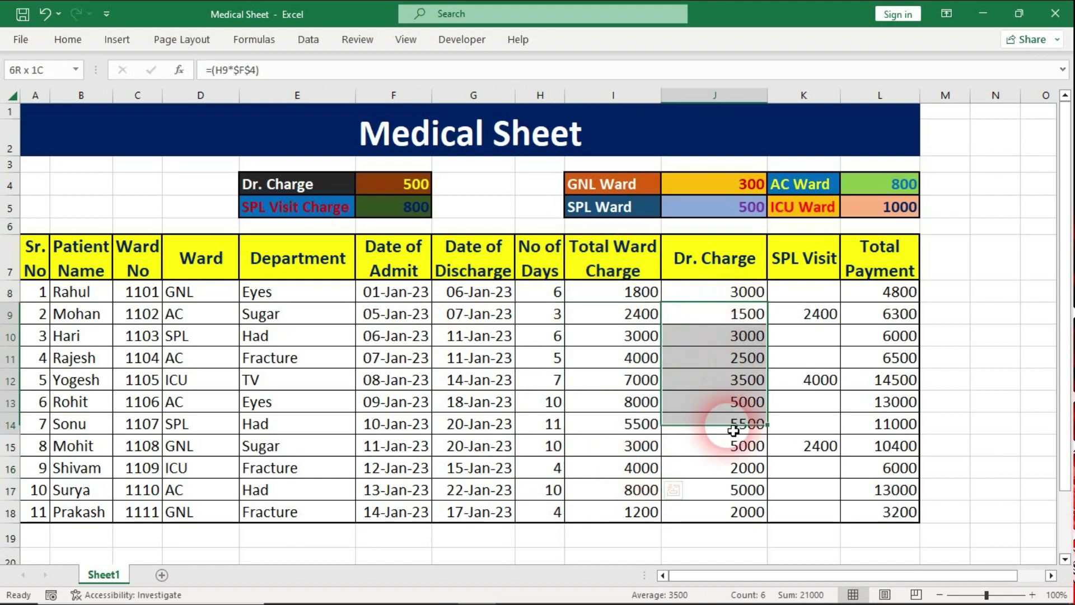
left_click_drag(816, 312, 821, 439)
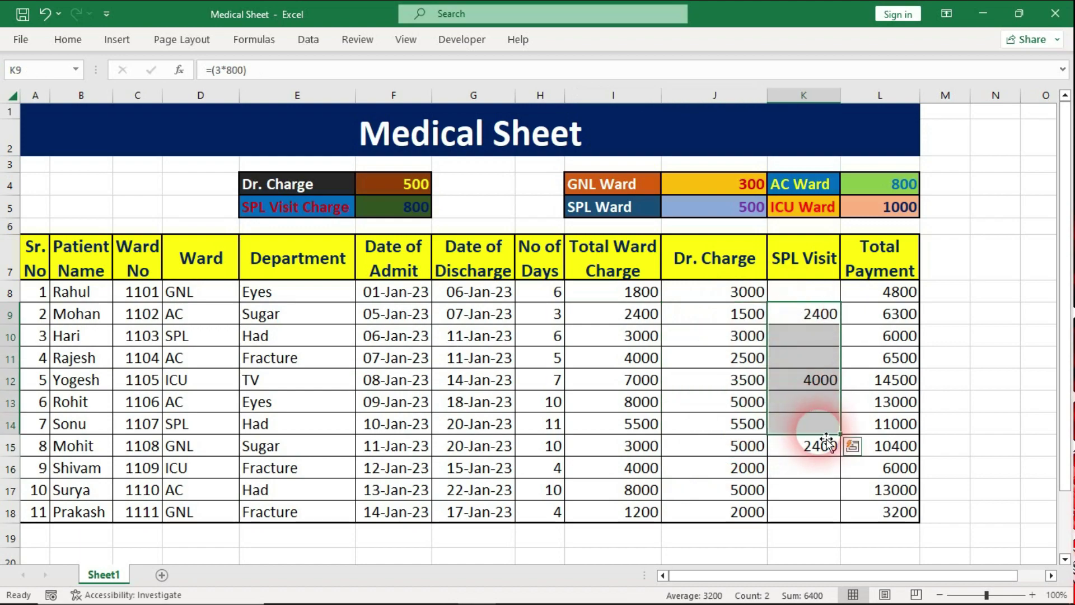
left_click(879, 317)
left_click(394, 537)
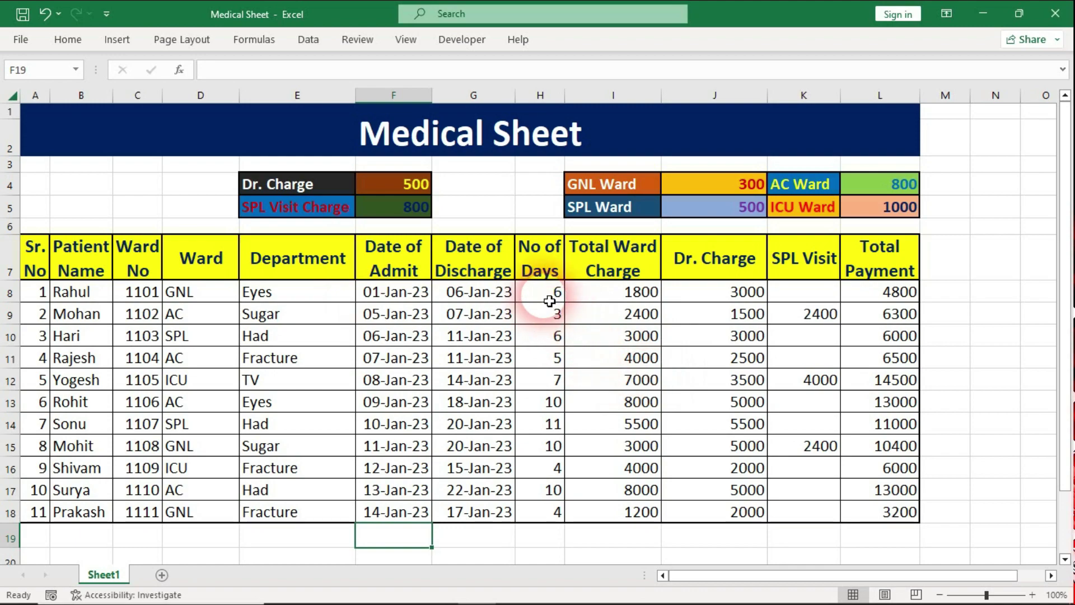
mouse_move(552, 296)
left_mouse_down()
mouse_move(578, 348)
mouse_move(853, 514)
left_mouse_up()
Clear all values from H8:L18, then select H8 for the first day count
key("Delete")
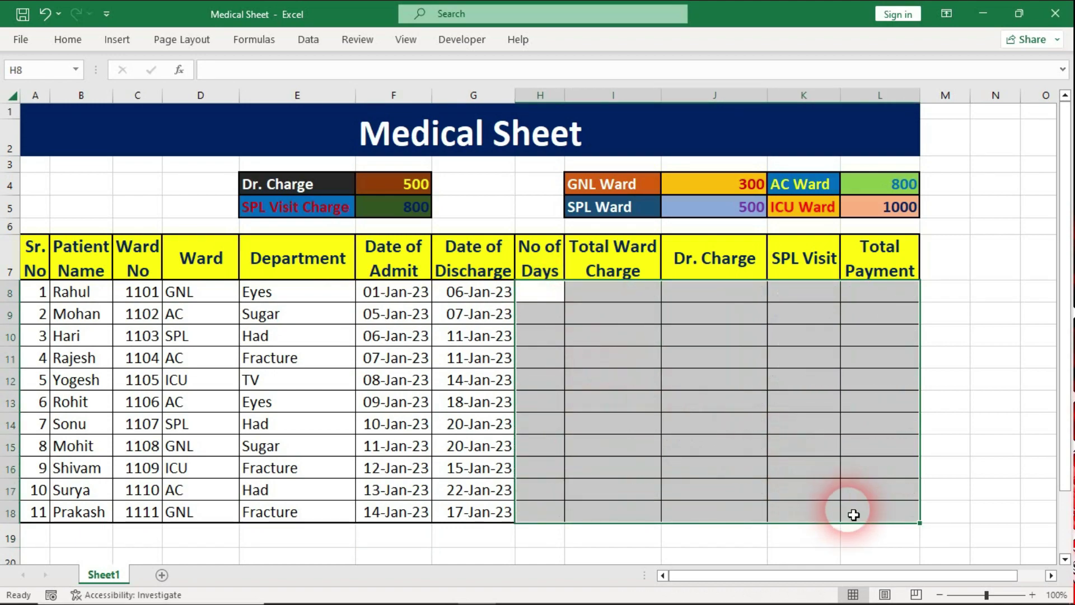
left_click(986, 445)
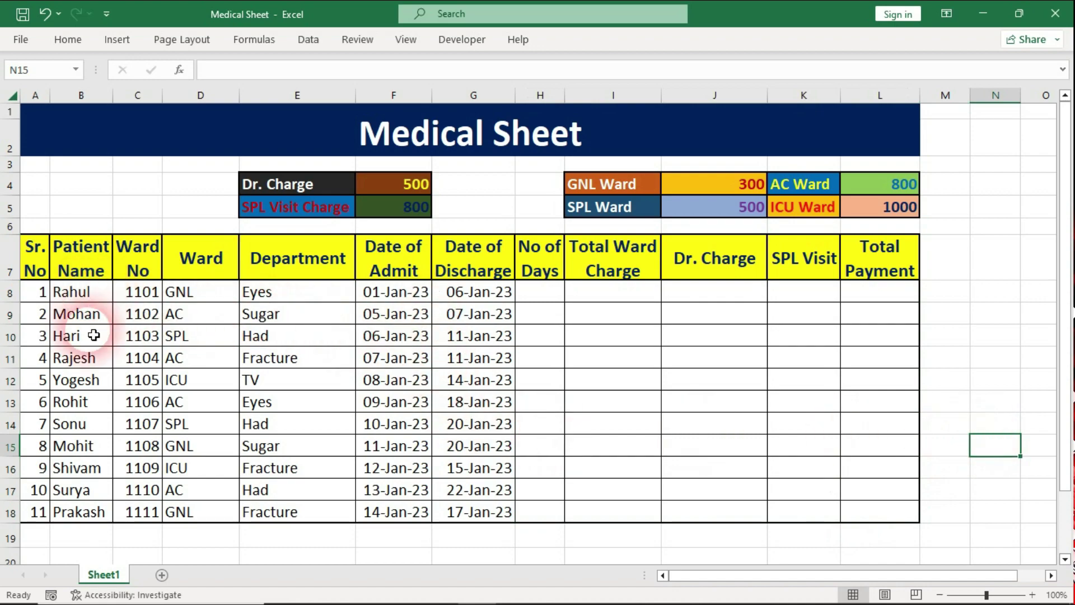
mouse_move(541, 292)
left_mouse_down()
mouse_move(803, 419)
mouse_move(866, 506)
left_mouse_up()
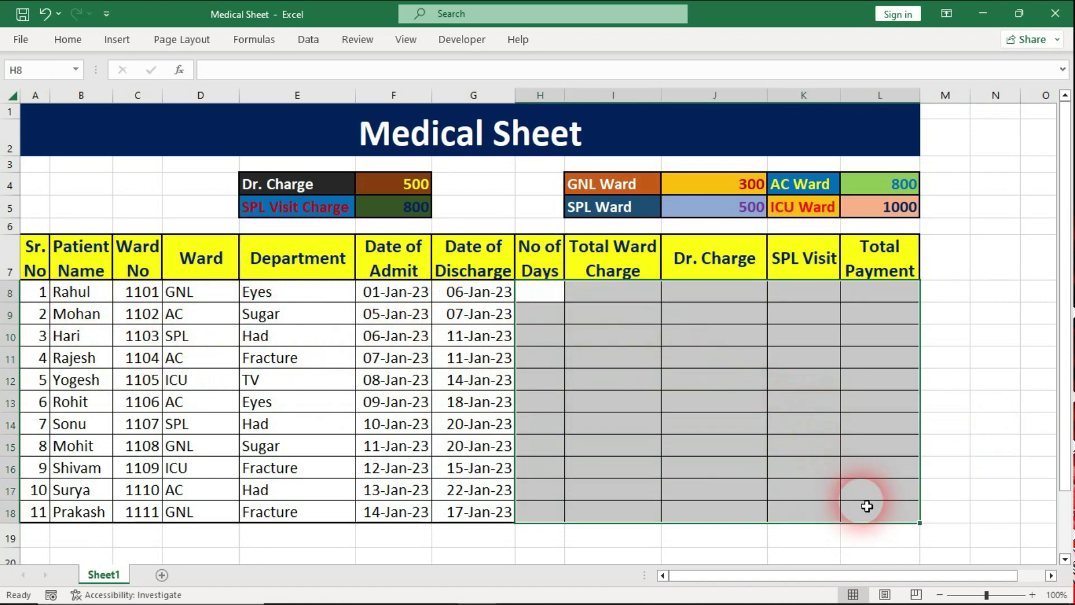
left_click(664, 372)
left_click(560, 326)
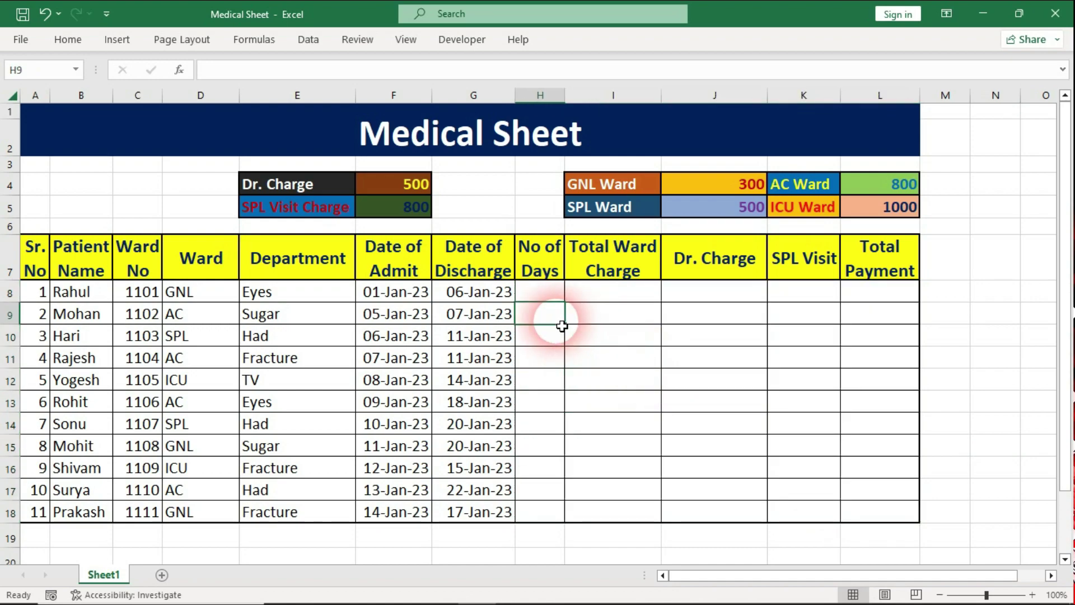
left_click(548, 292)
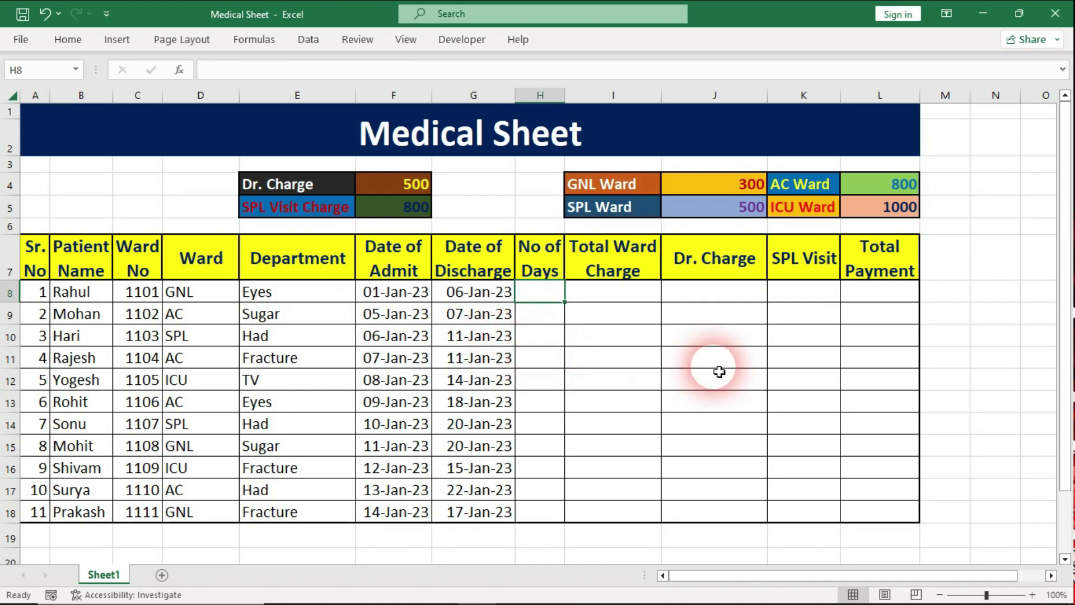
Enter =(G8-F8)+1 in H8 so the first patient shows 6 days
type("=")
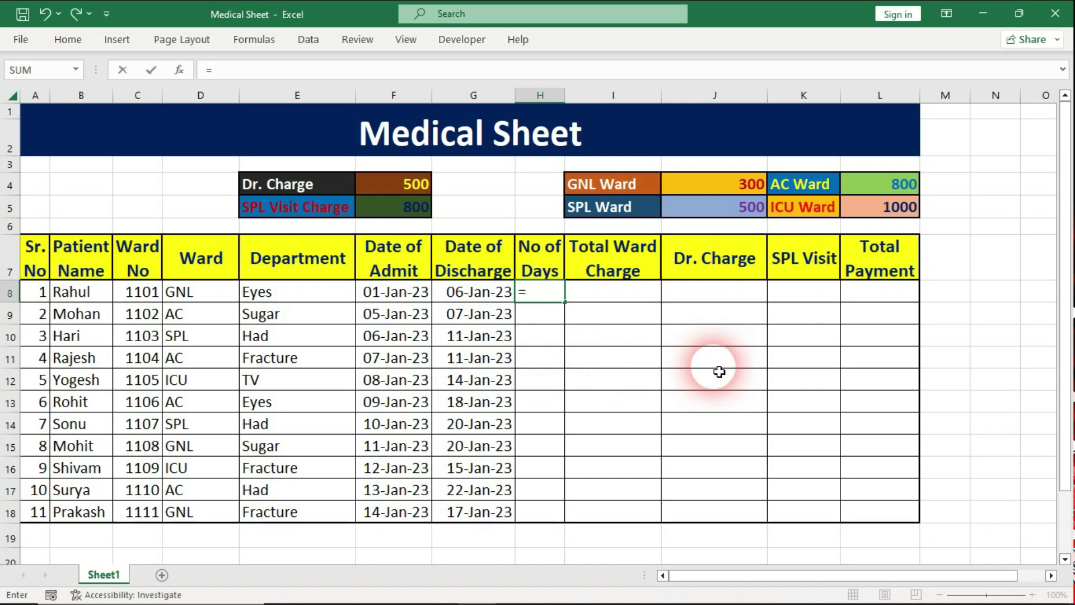
type("(")
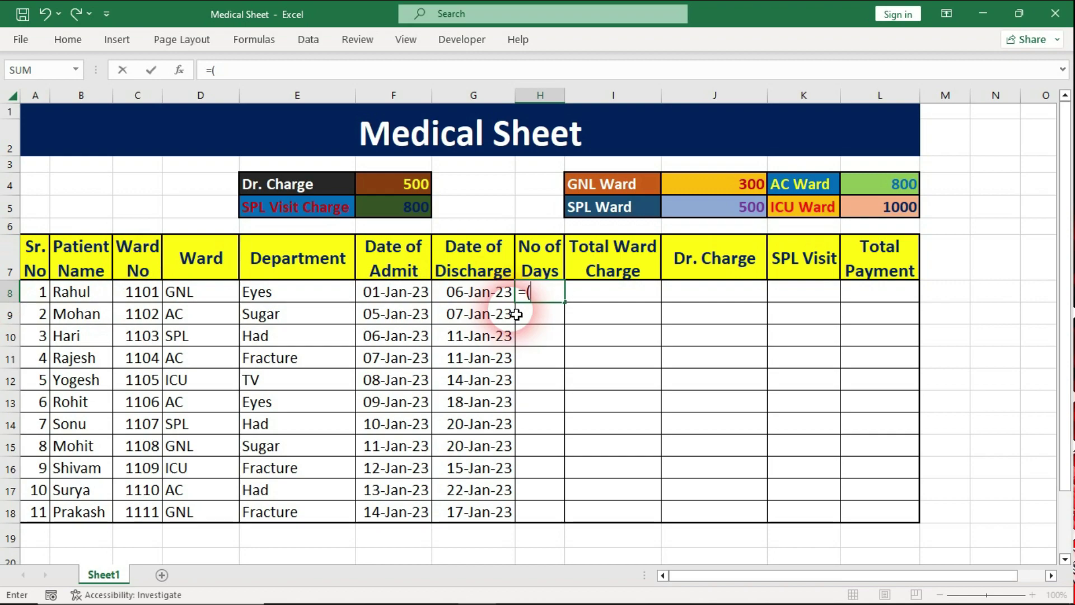
left_click(462, 299)
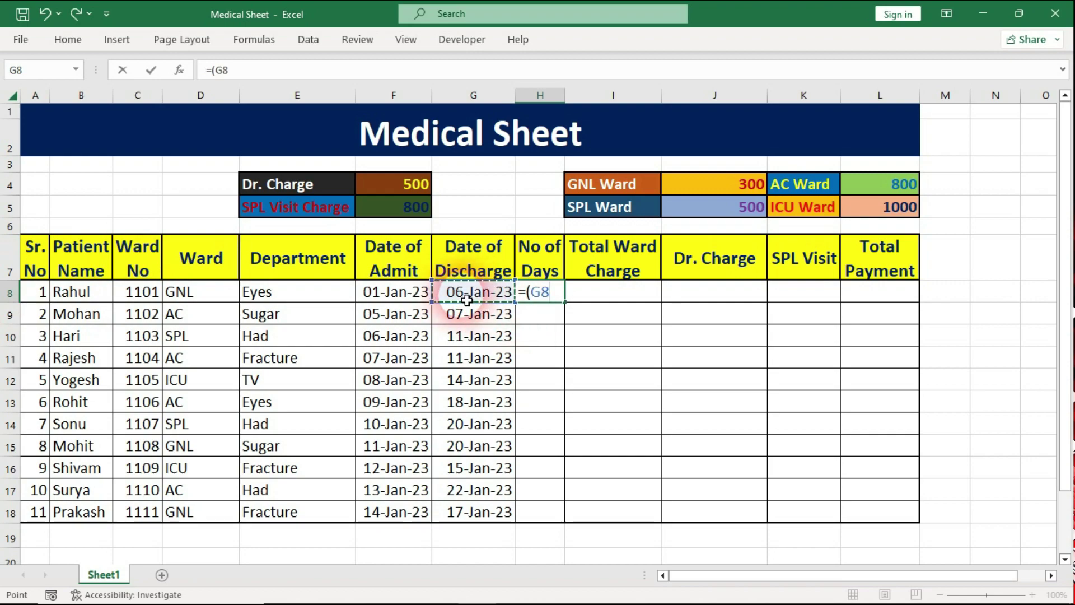
left_click(552, 304)
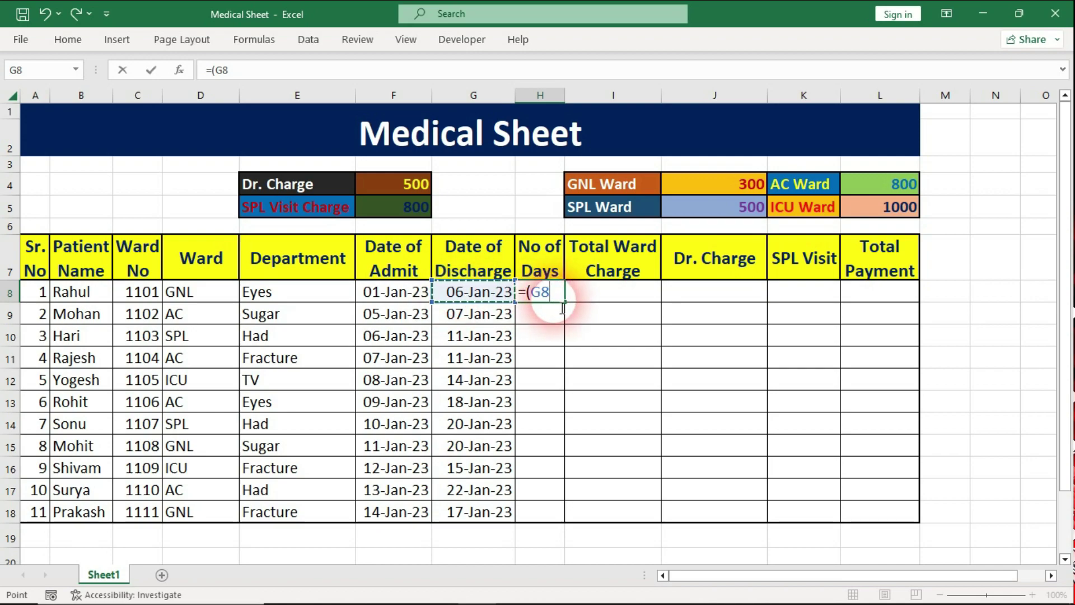
type("-")
left_click(406, 301)
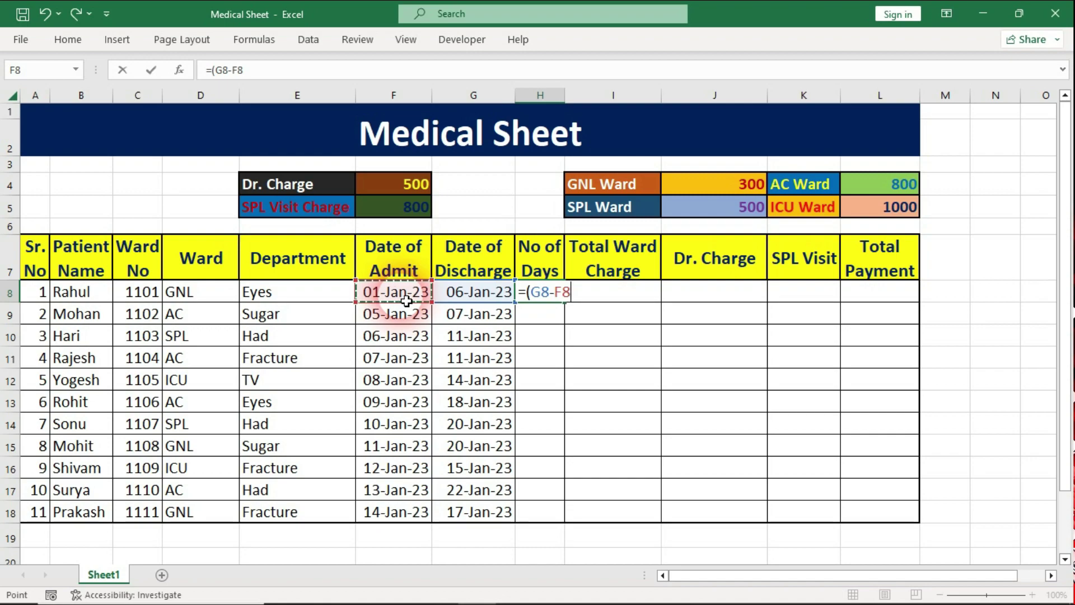
type(")")
type("+")
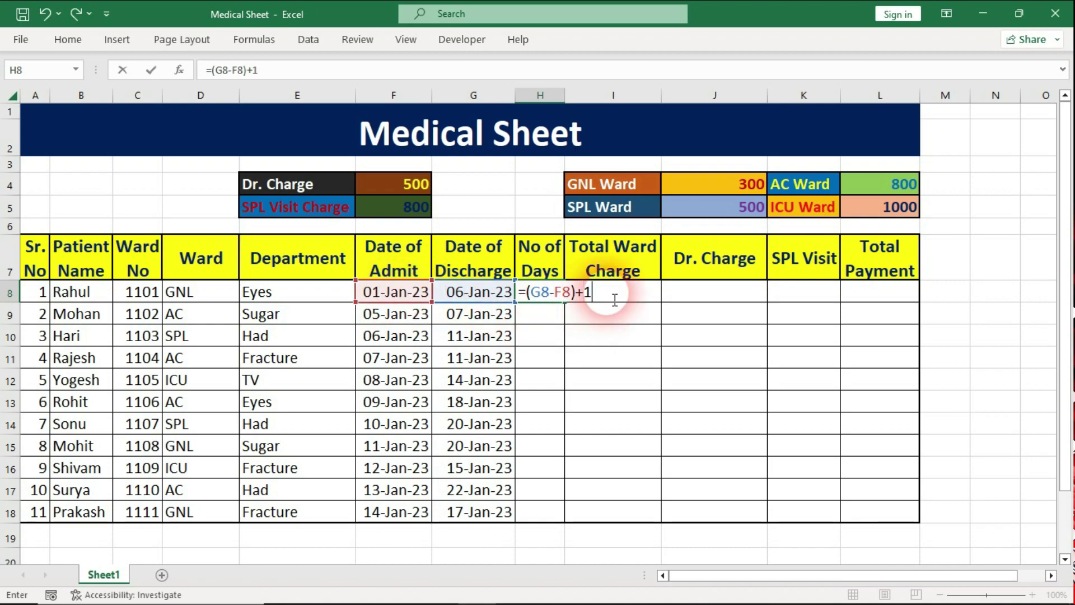
type("1")
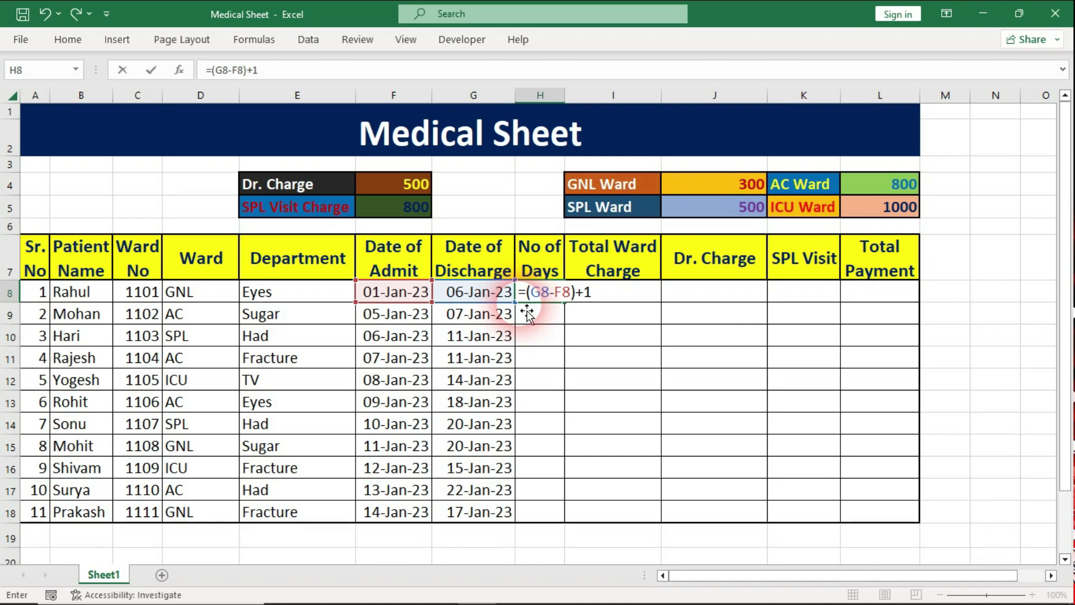
key("Return")
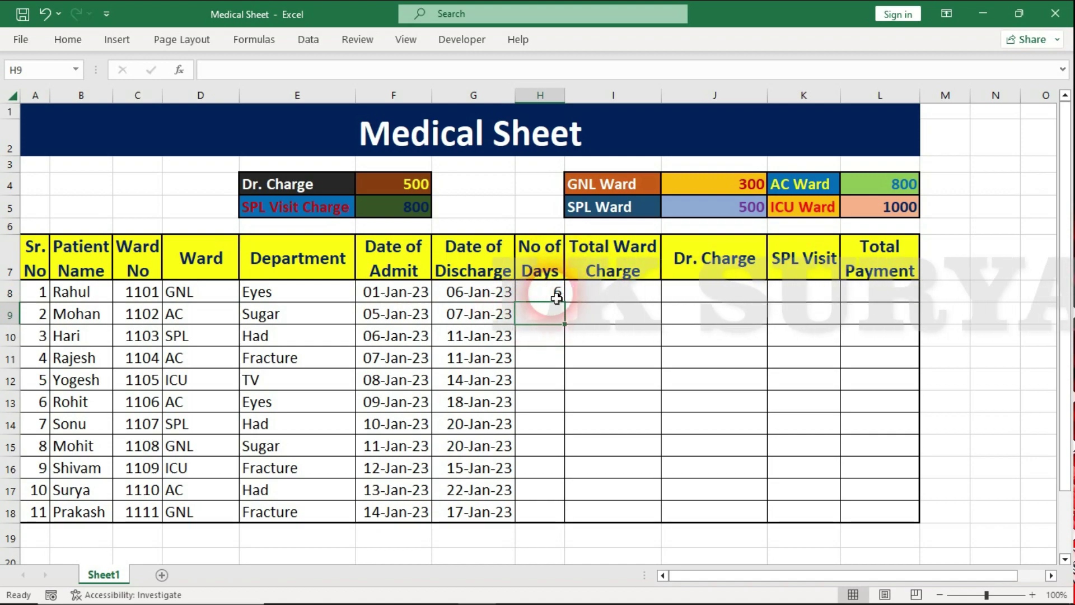
left_click(556, 297)
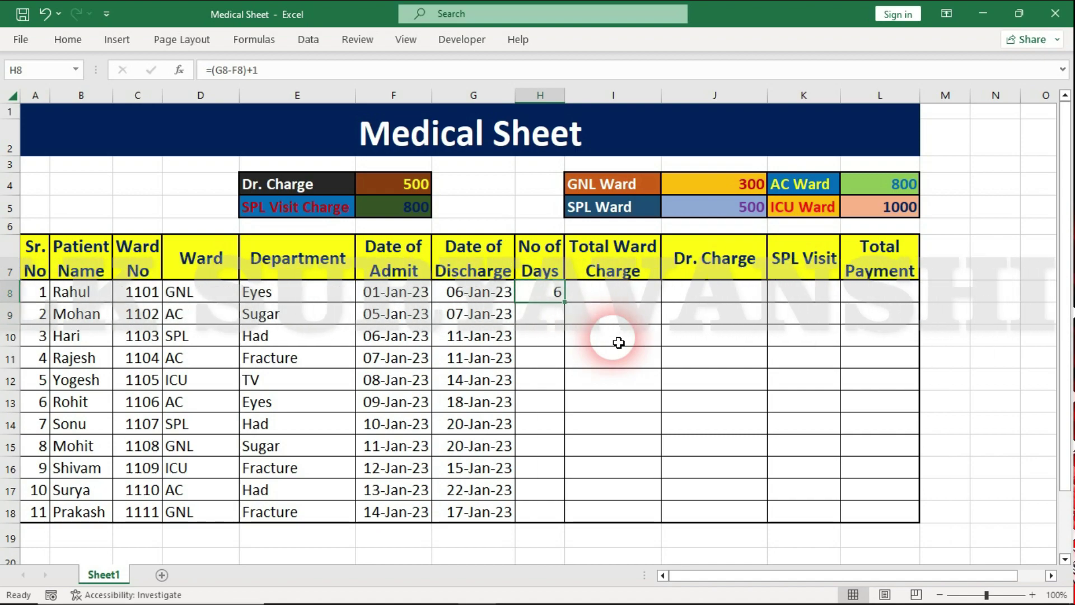
type("=(")
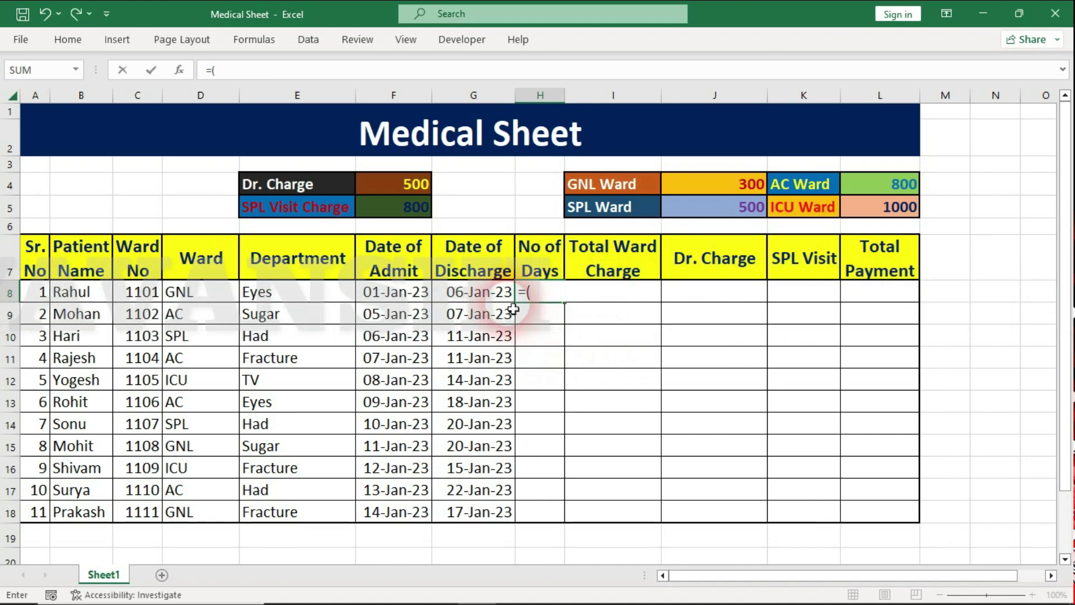
left_click(493, 291)
type("-")
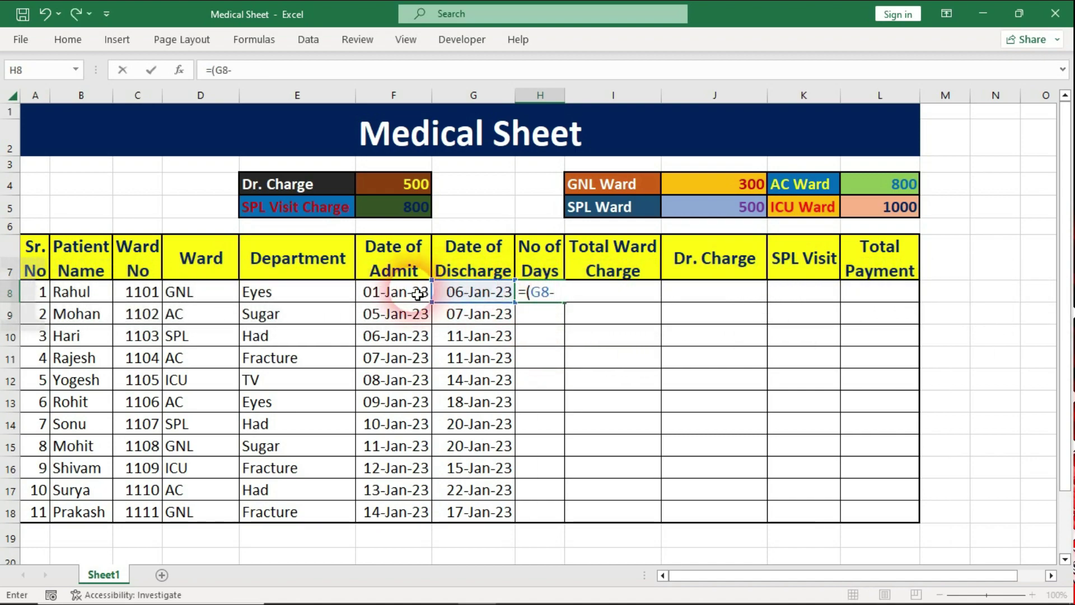
left_click(417, 294)
type(")")
key("Return")
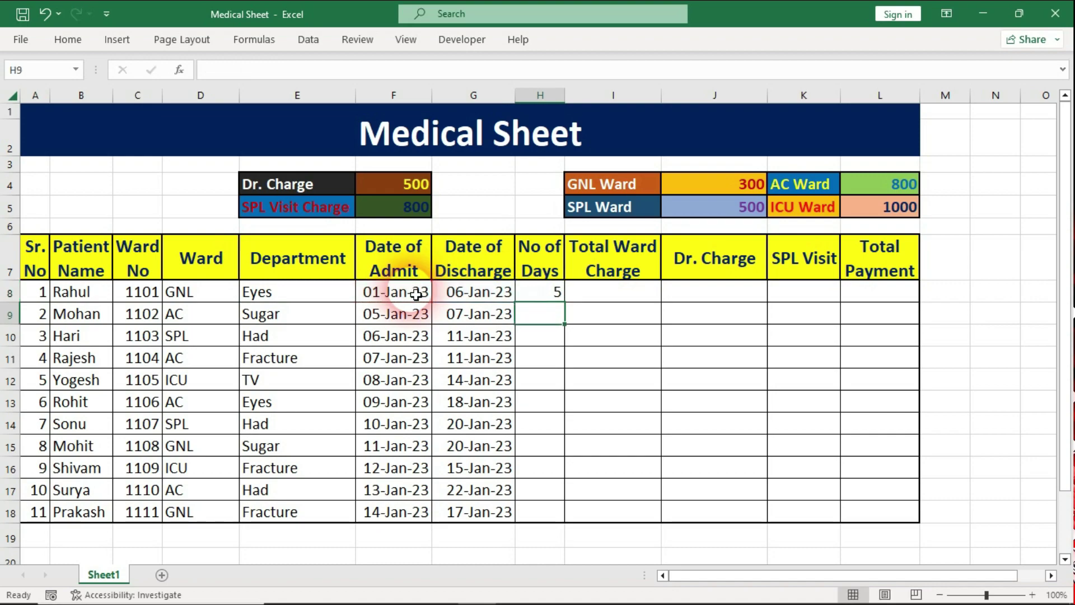
left_click(553, 291)
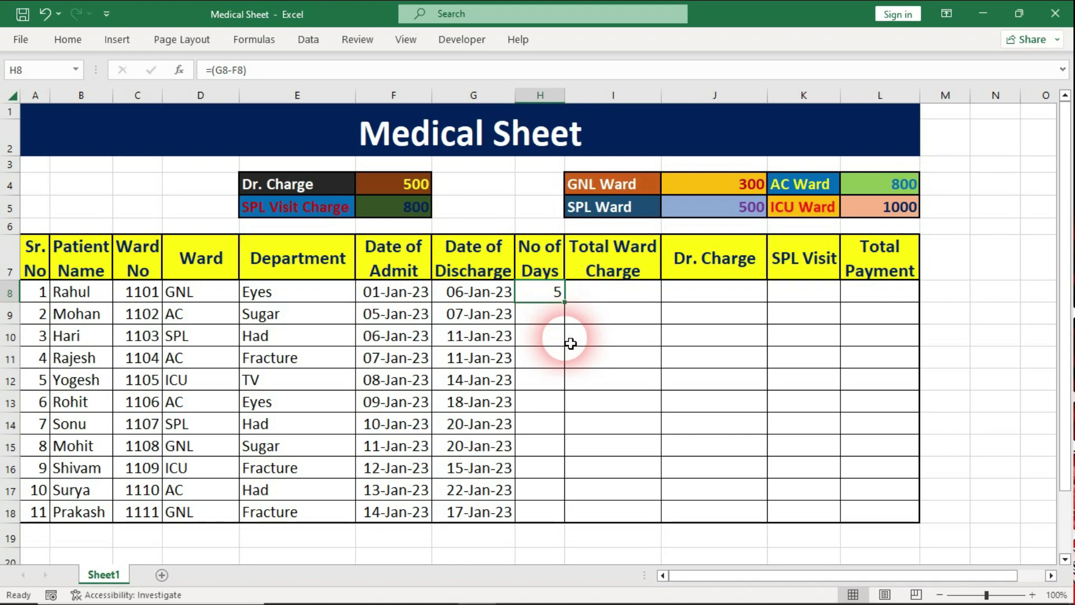
key("ctrl+z")
left_click(552, 319)
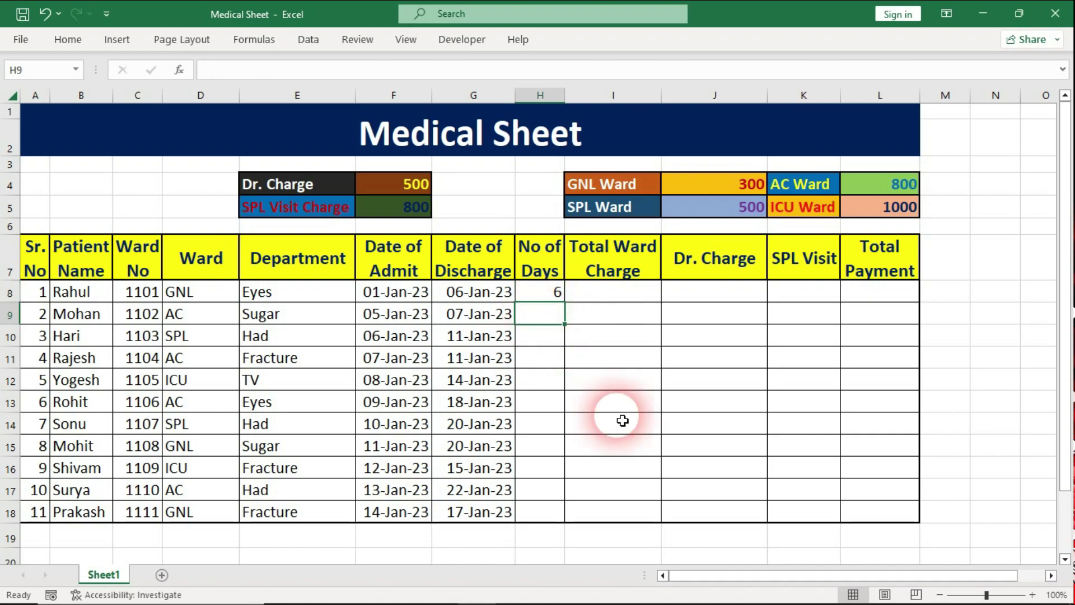
Enter the day-count formula =(G9-F9)+1 in H9
type("=(")
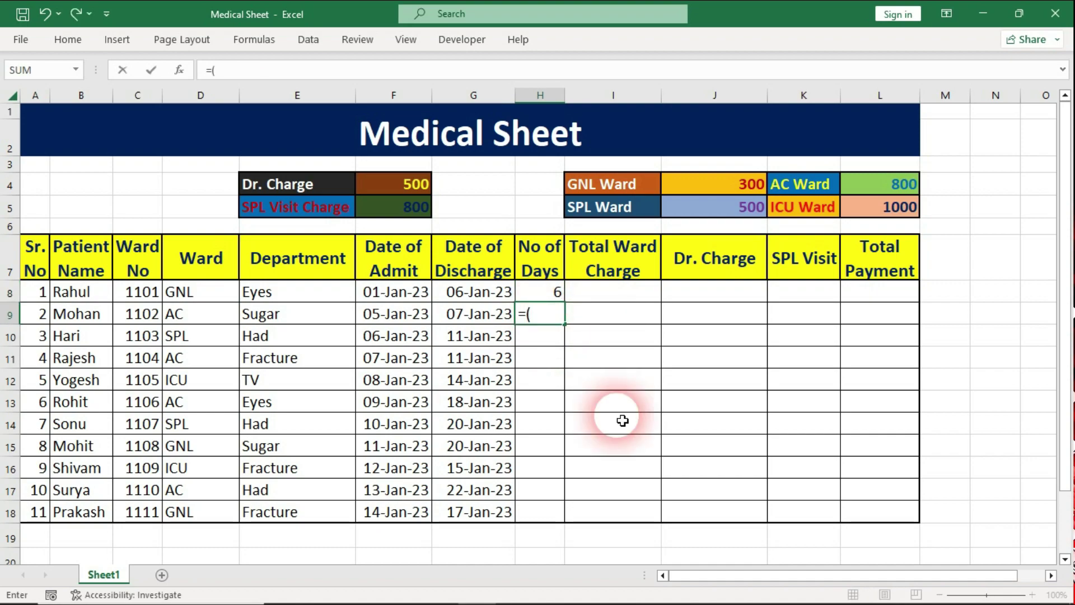
left_click(495, 322)
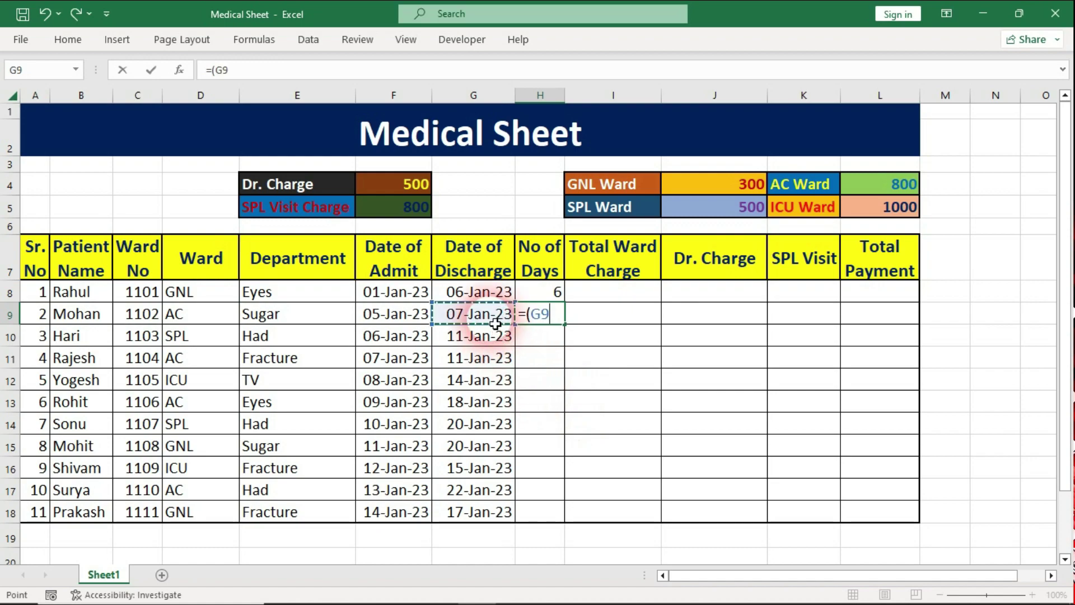
type("-")
left_click(378, 321)
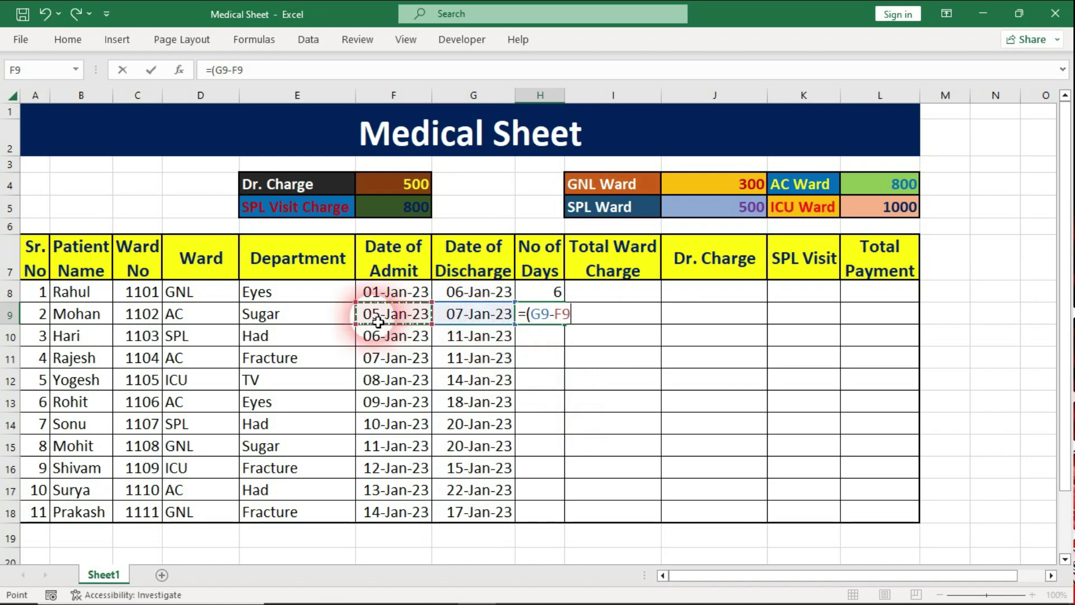
type(")+1")
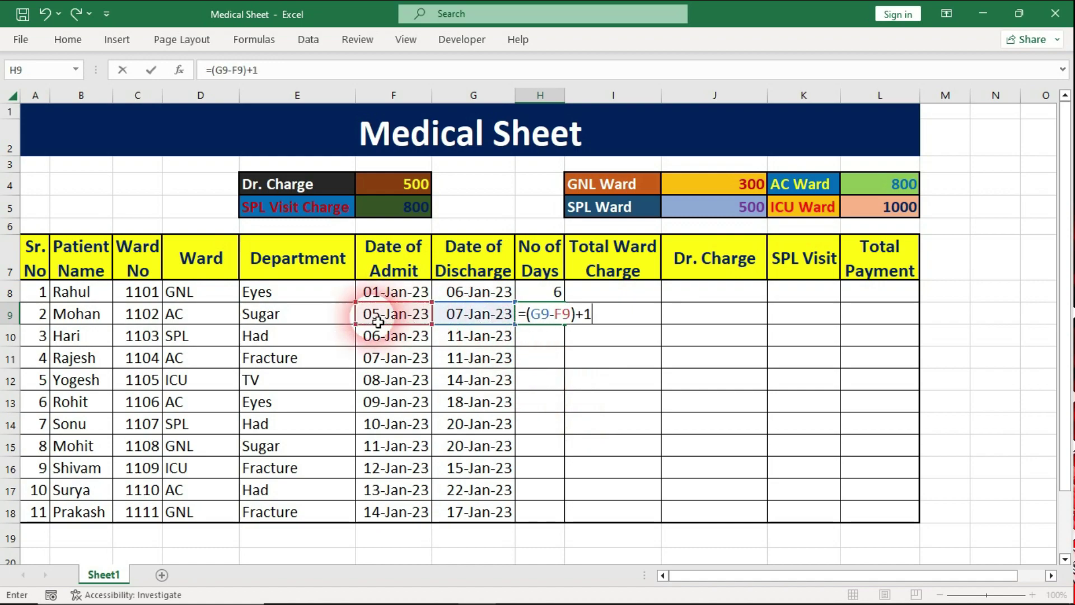
key("Return")
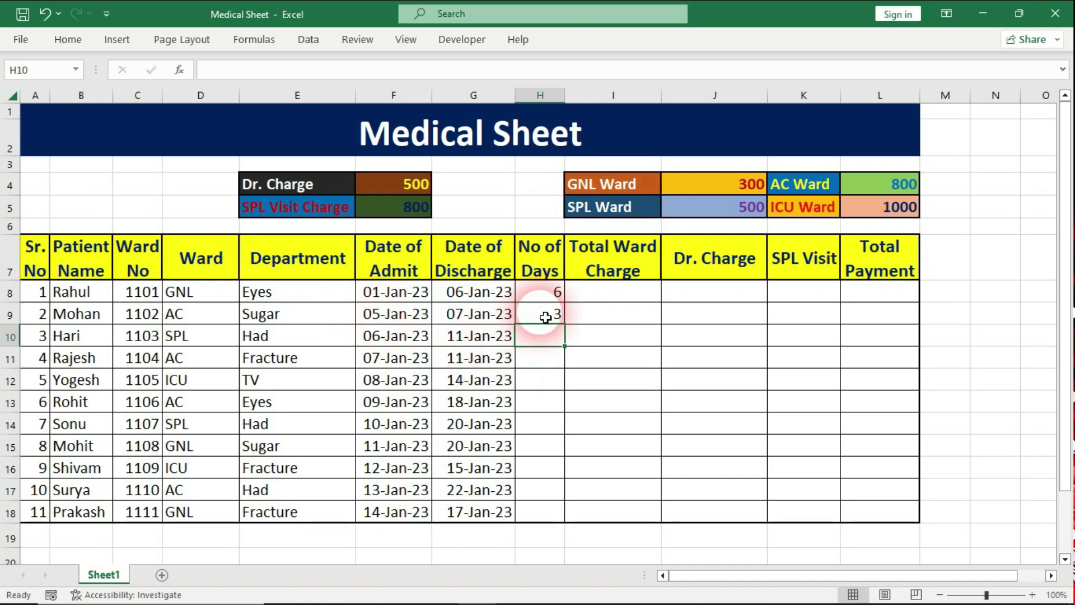
Fill the day-count formula down to H18 and spot-check the results
left_click(549, 315)
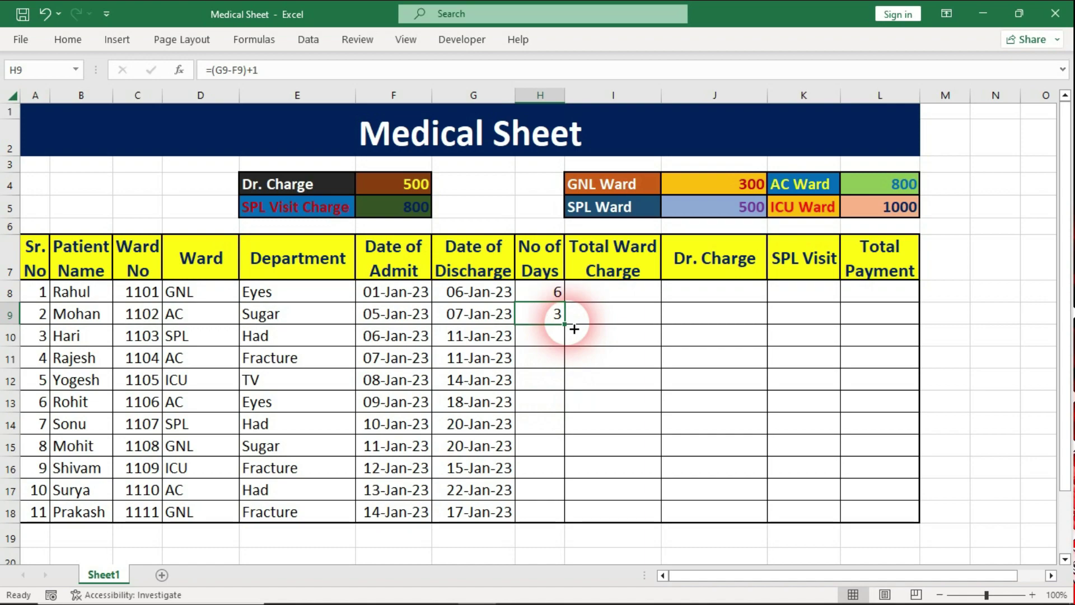
left_click_drag(574, 329, 564, 500)
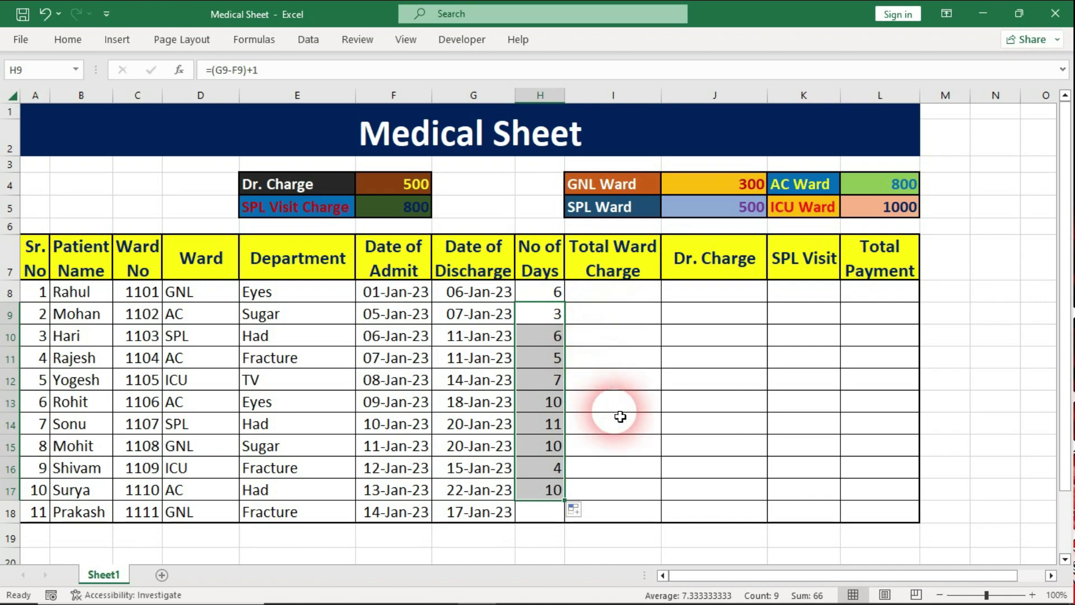
mouse_move(565, 500)
left_mouse_down()
mouse_move(572, 509)
mouse_move(552, 335)
left_mouse_up()
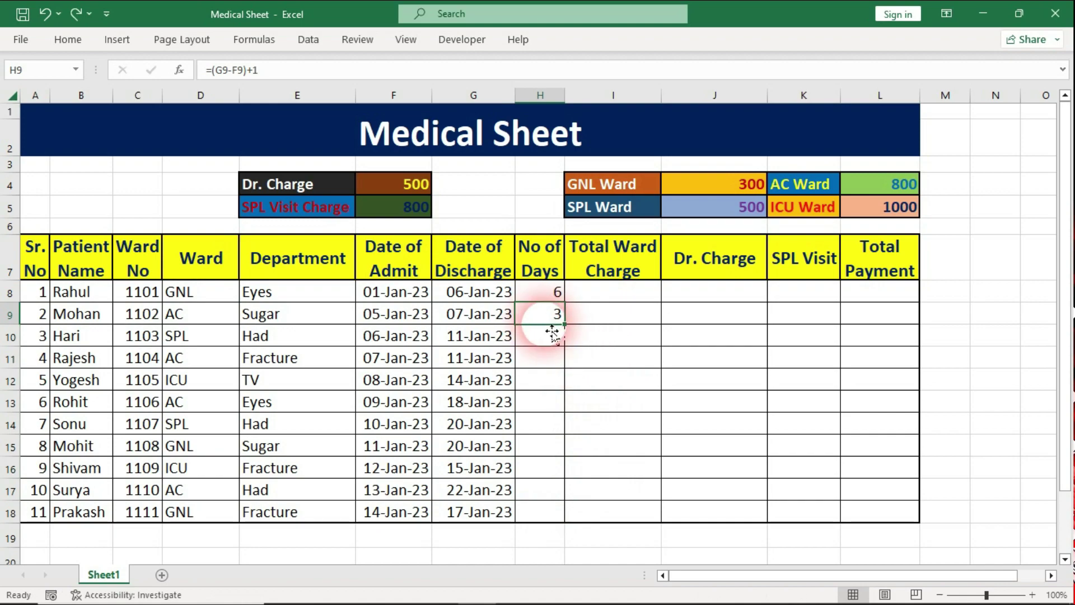
double_click(564, 325)
left_click(583, 381)
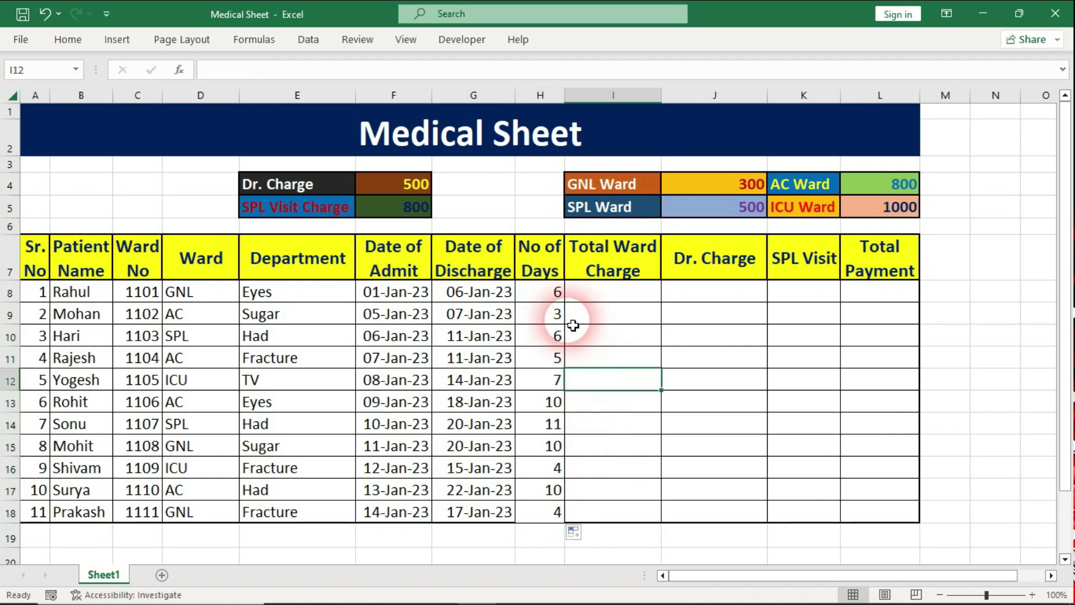
left_click(551, 490)
left_click(551, 424)
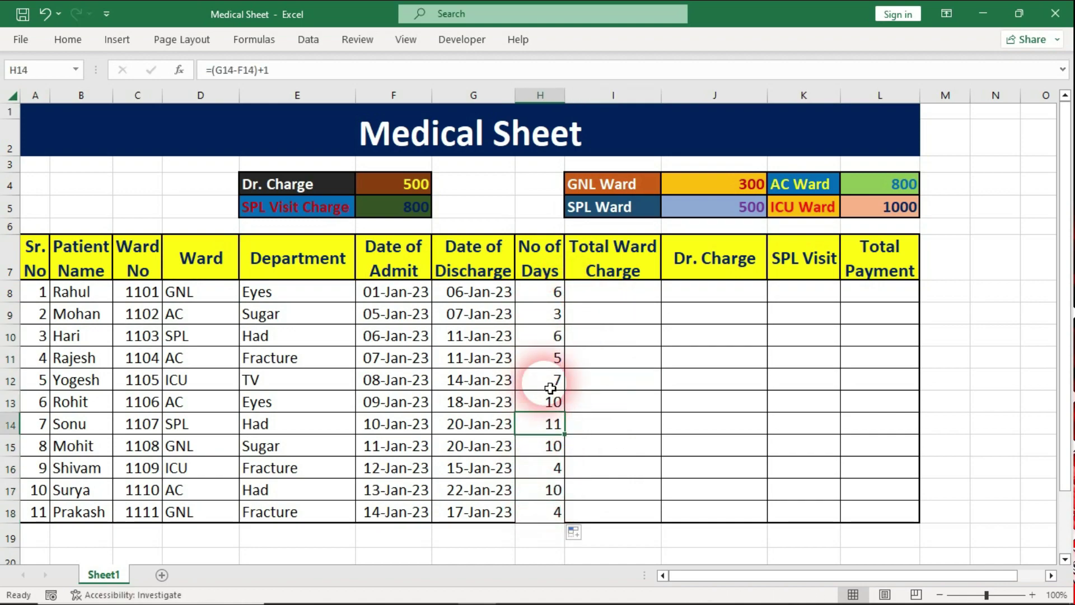
left_click(557, 379)
left_click_drag(557, 314, 552, 488)
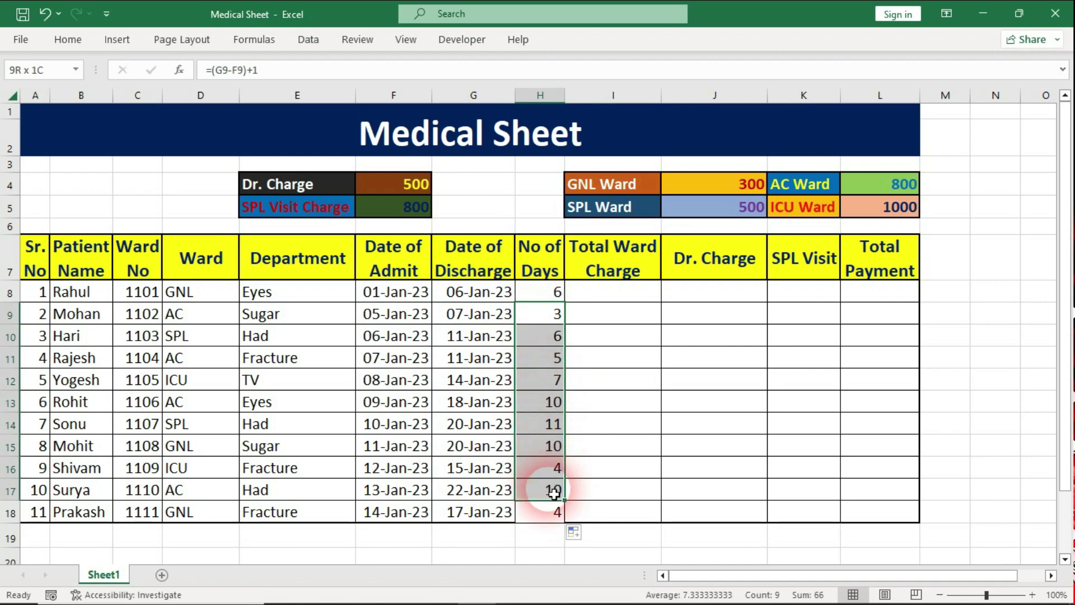
left_click(608, 423)
left_click(613, 293)
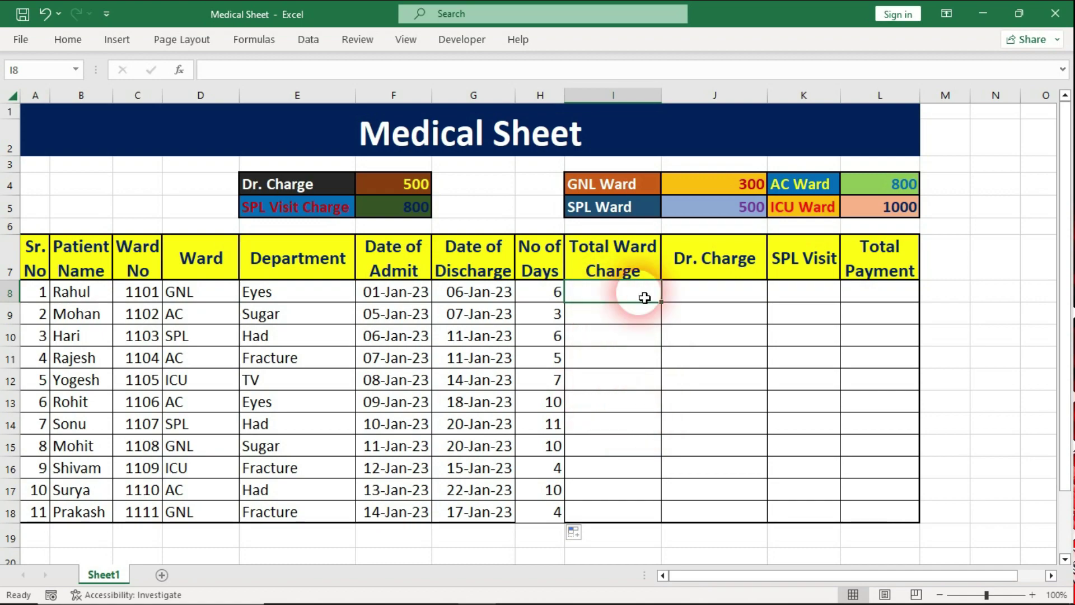
Begin I8's ward charge as =if(D8="GNL",H8*J4,IF( using the J4 rate instead of 300
type("=")
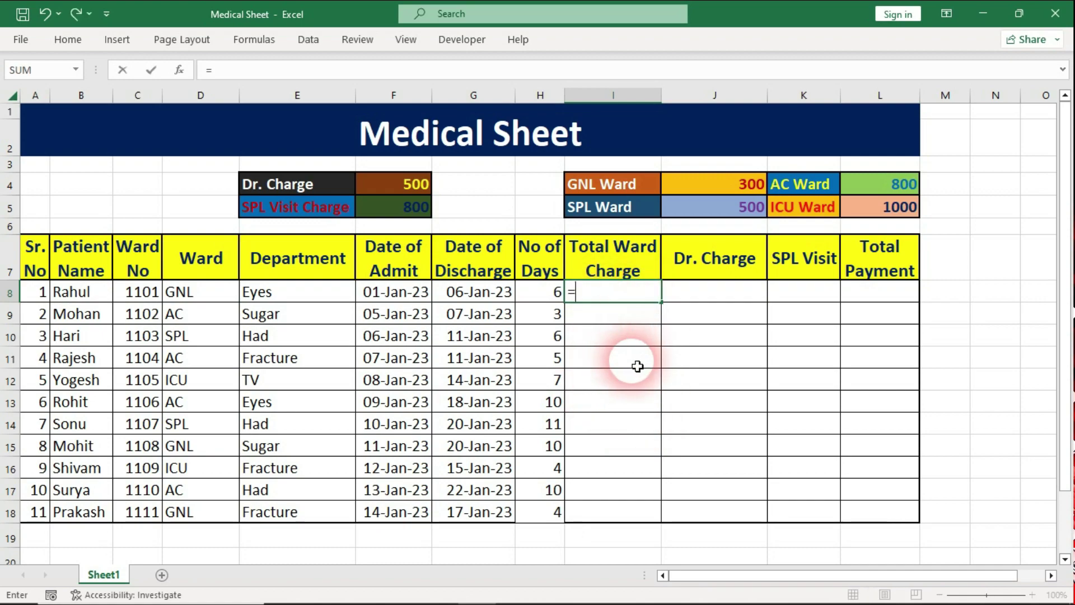
type("if(")
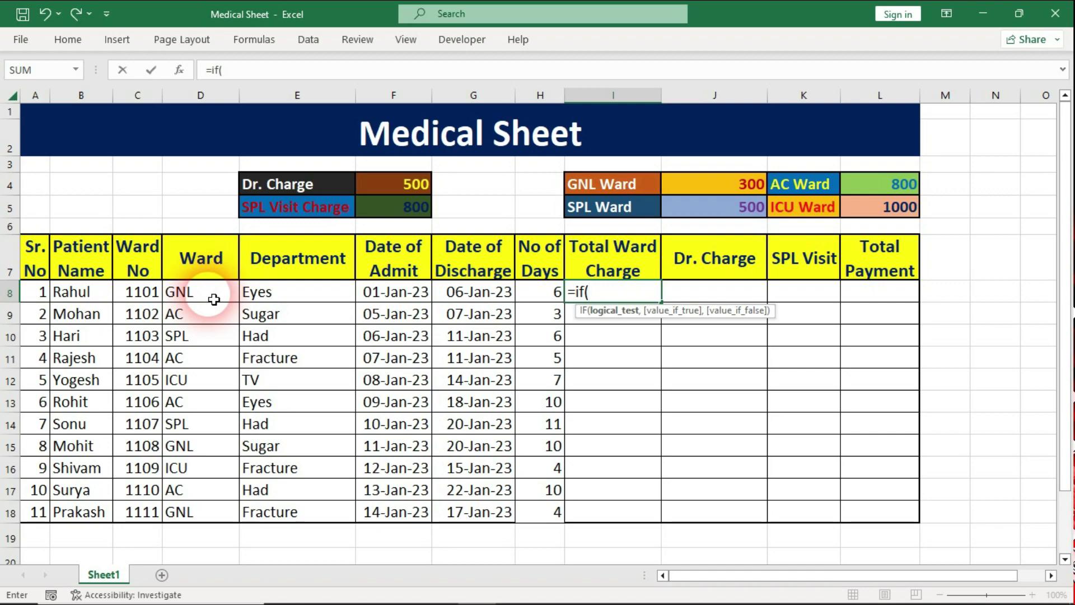
left_click(214, 299)
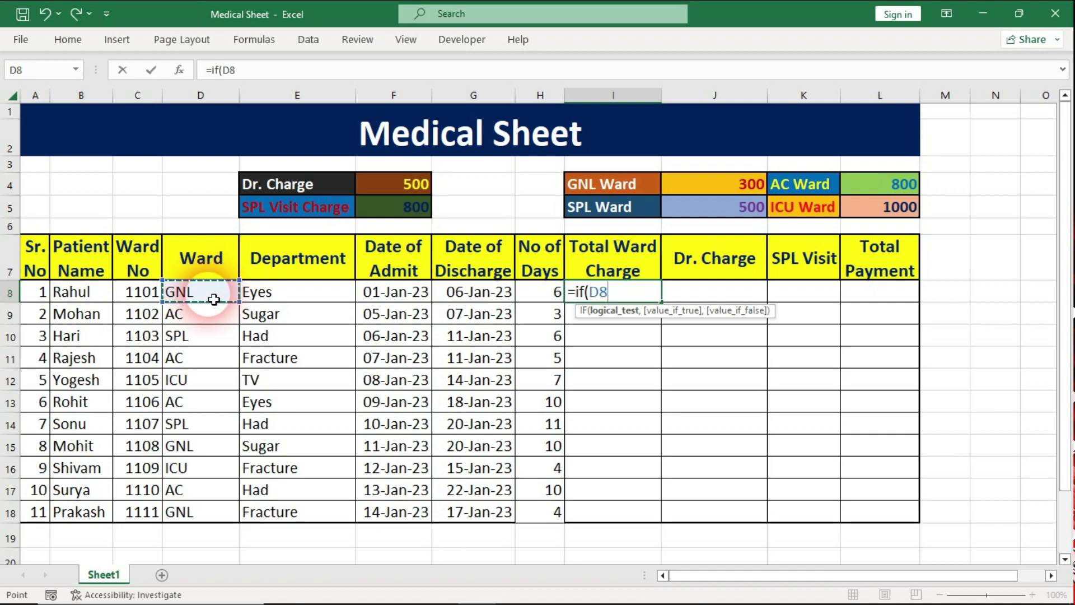
type("=")
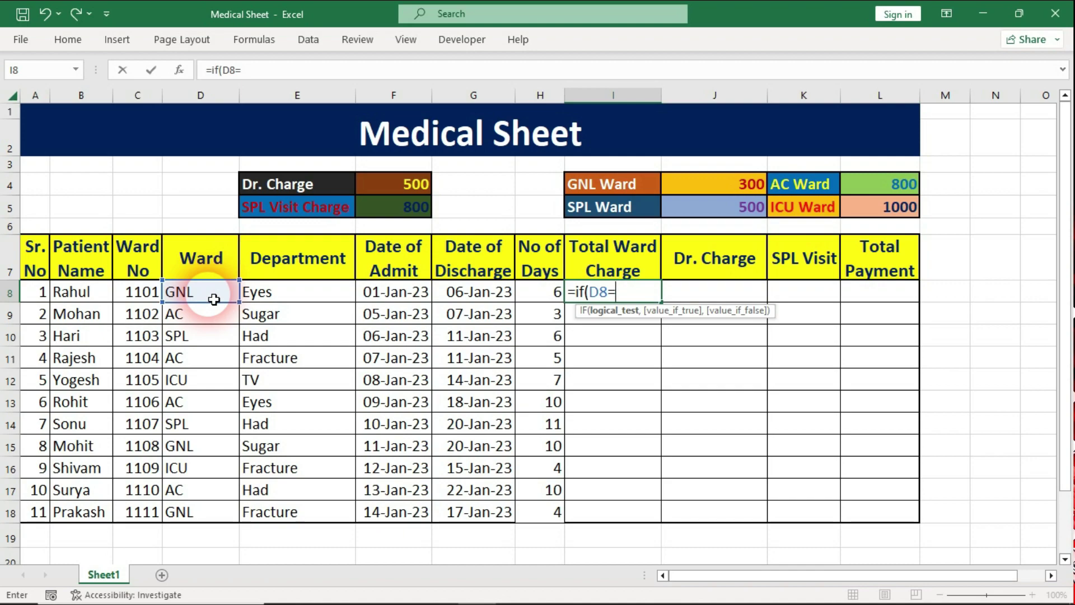
type("\"")
type("GNL")
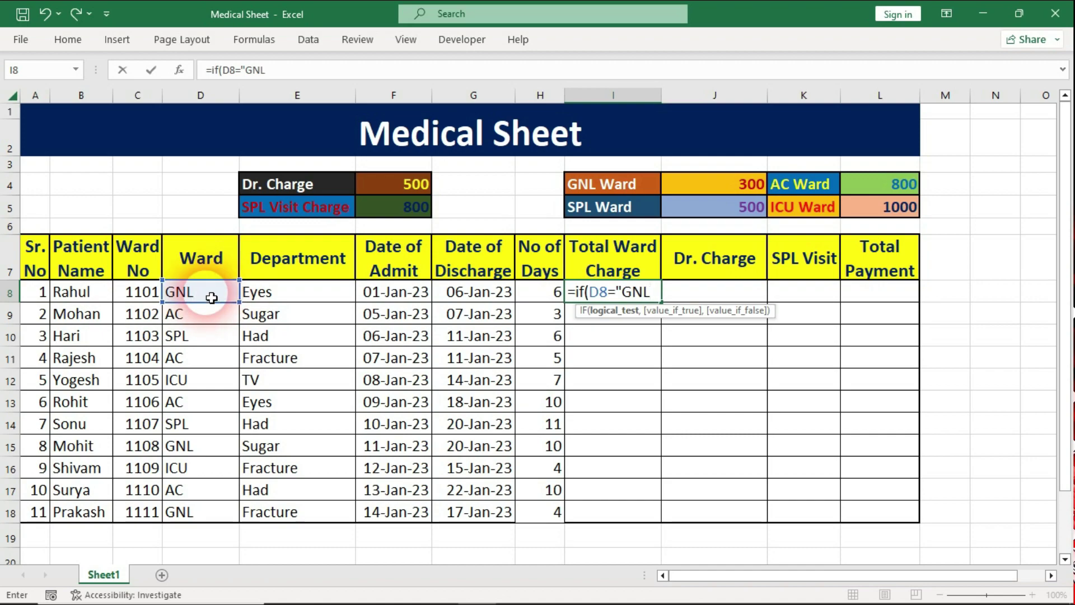
type(",")
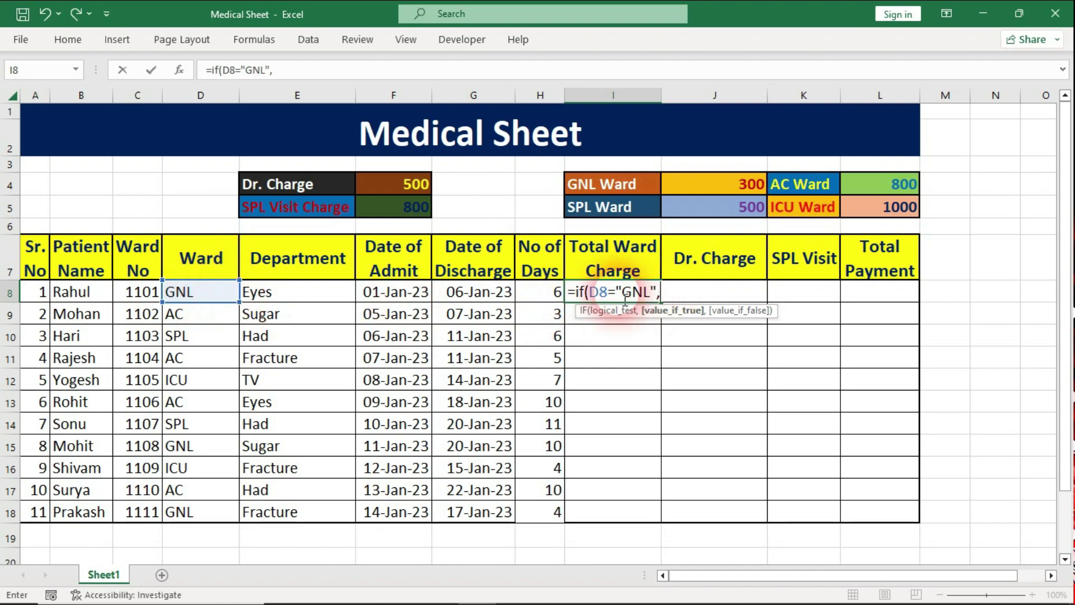
left_click(551, 299)
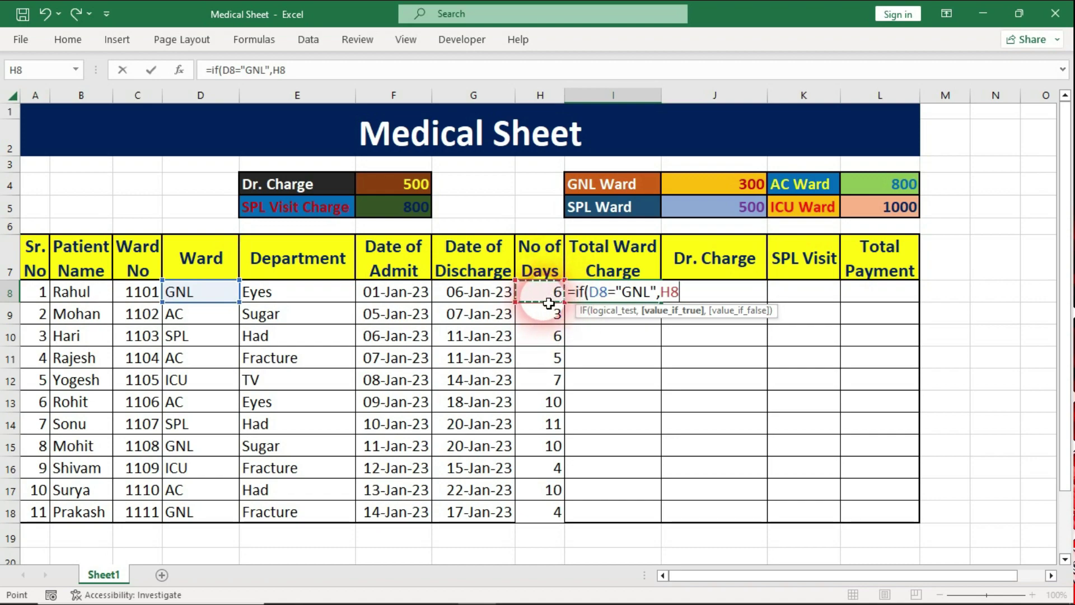
type("*")
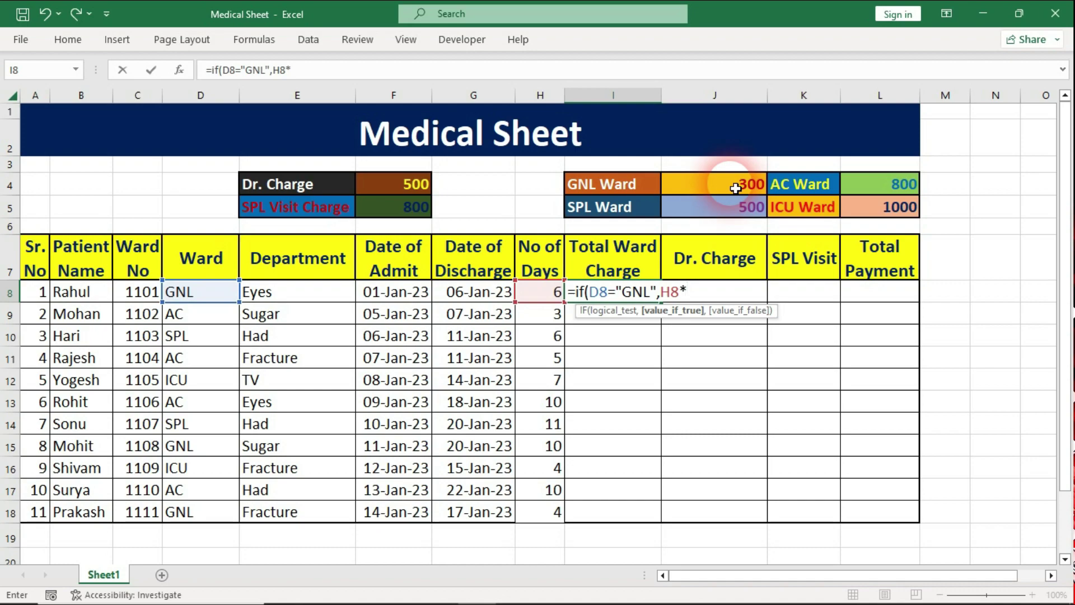
type("300")
key("BackSpace")
key("BackSpace")
key("BackSpace")
left_click(736, 189)
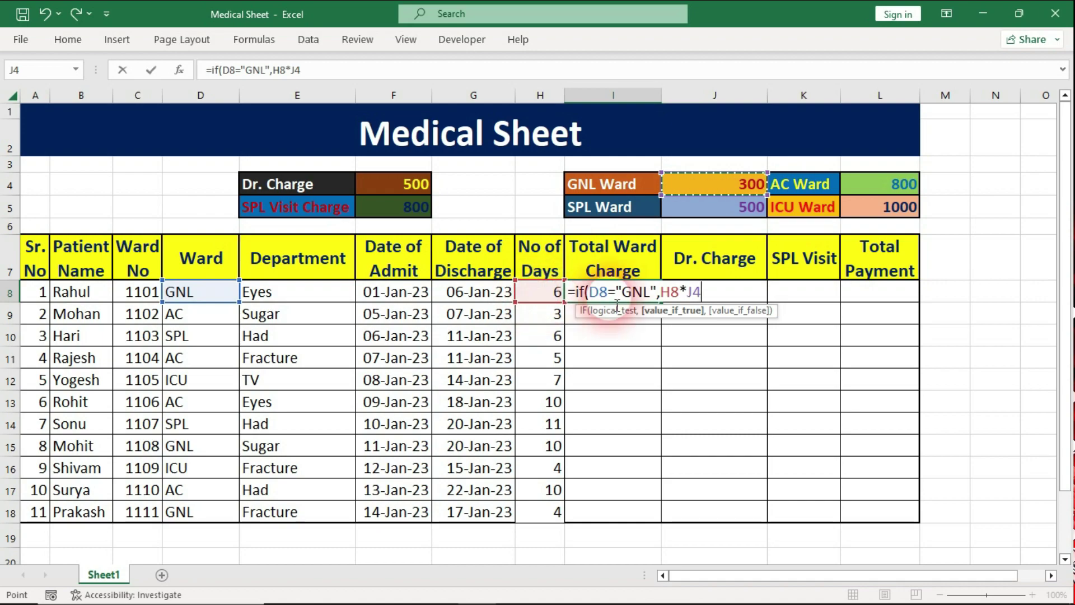
left_click(735, 194)
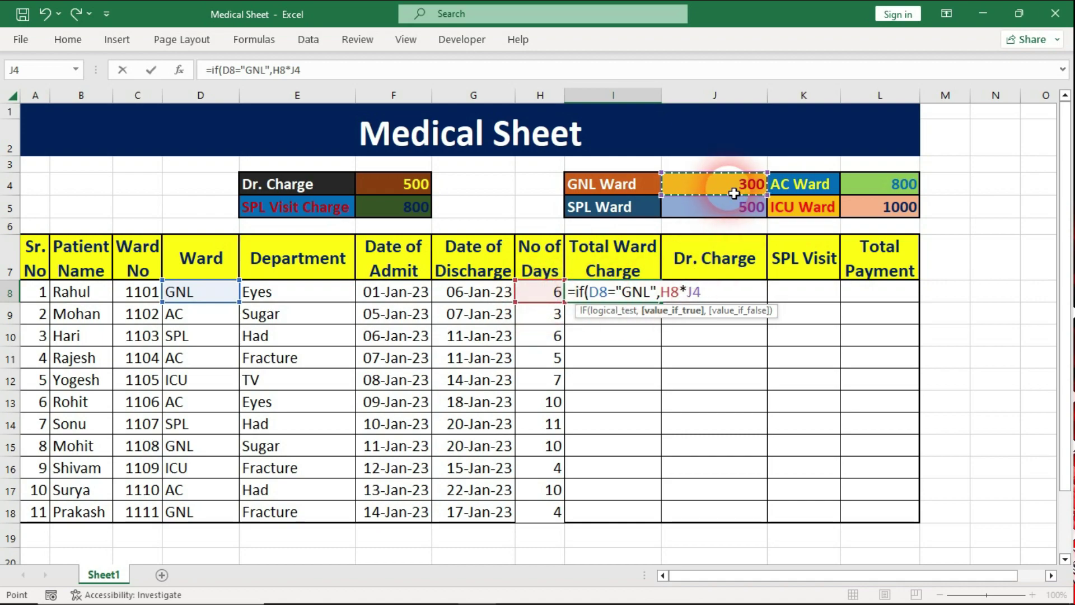
type(",IF")
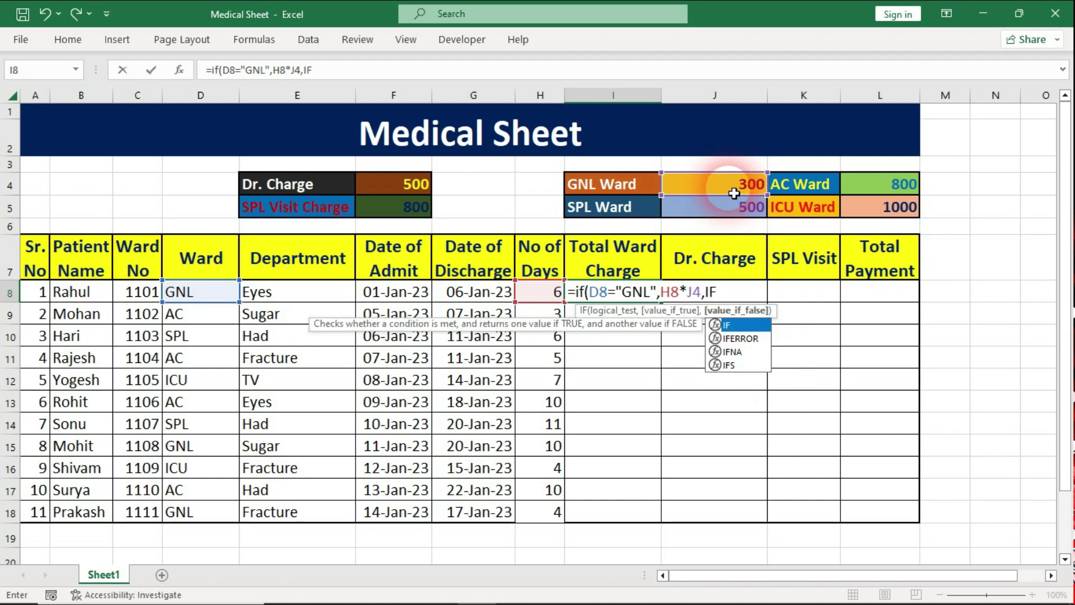
type("(")
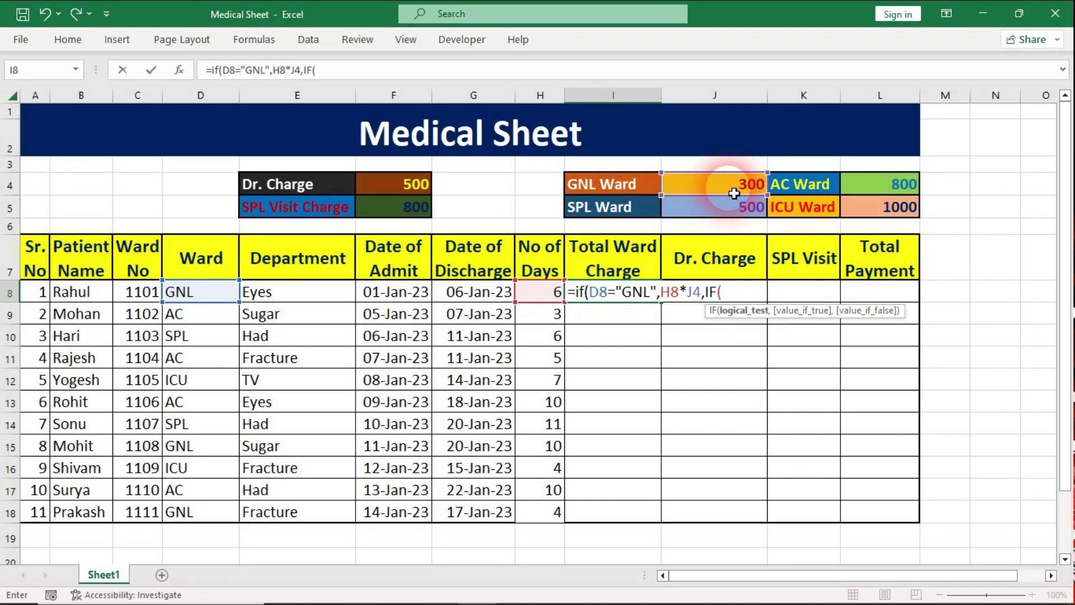
Add the SPL (H8*J5) and AC (H8*L4) branches to the nested IF in I8
left_click(214, 296)
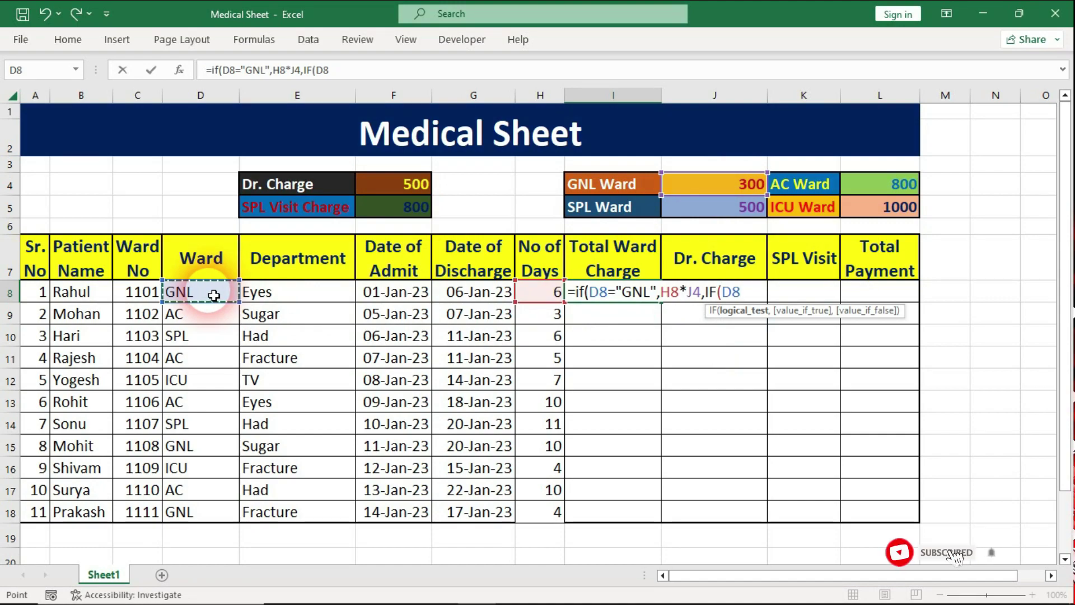
type("=\"SP")
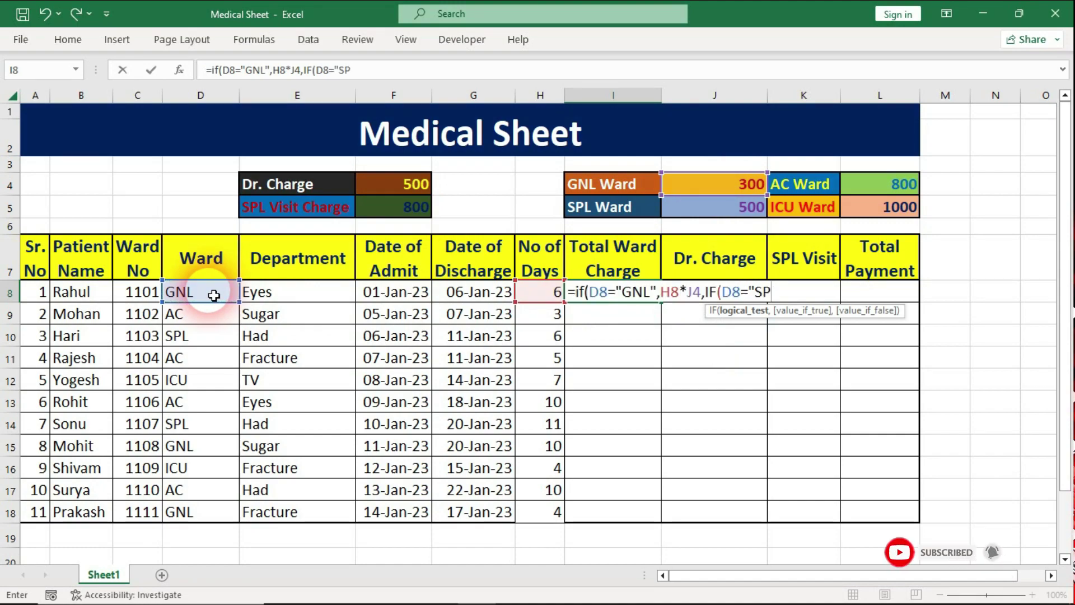
type("L\"")
type(",")
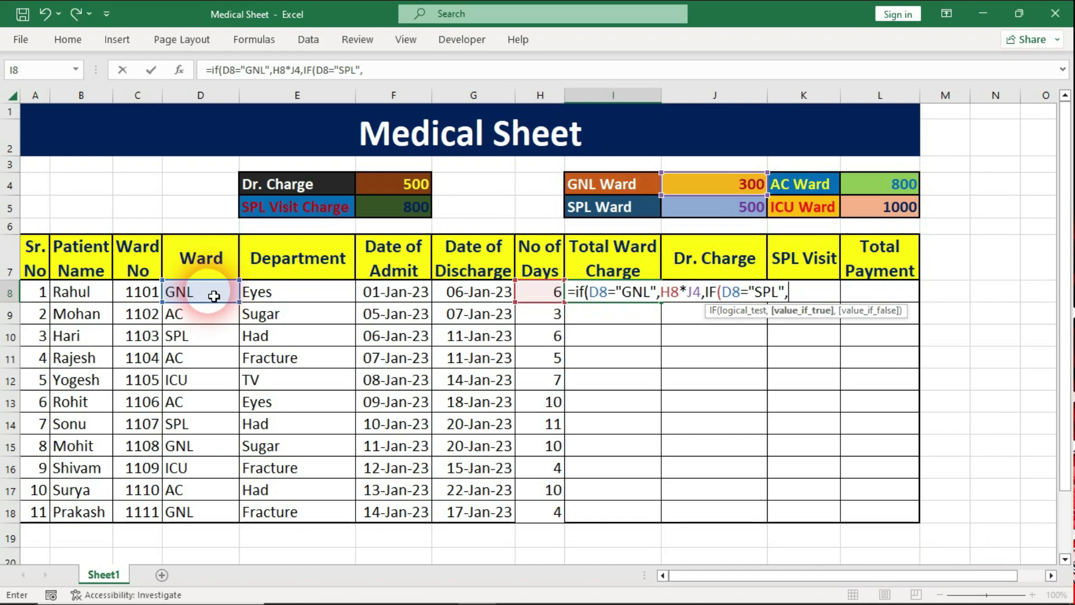
left_click(543, 293)
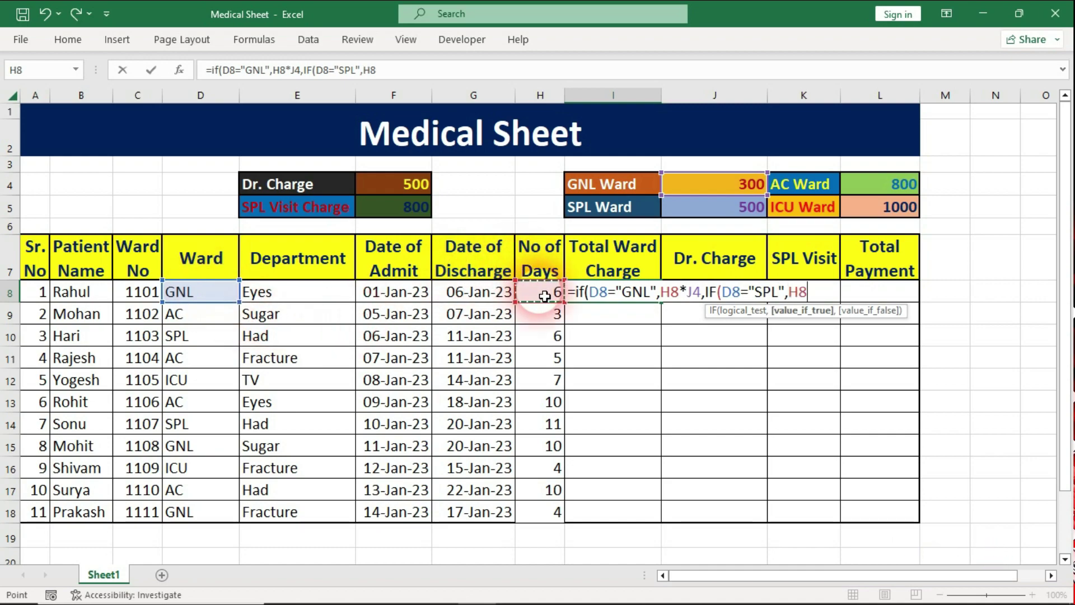
type("*")
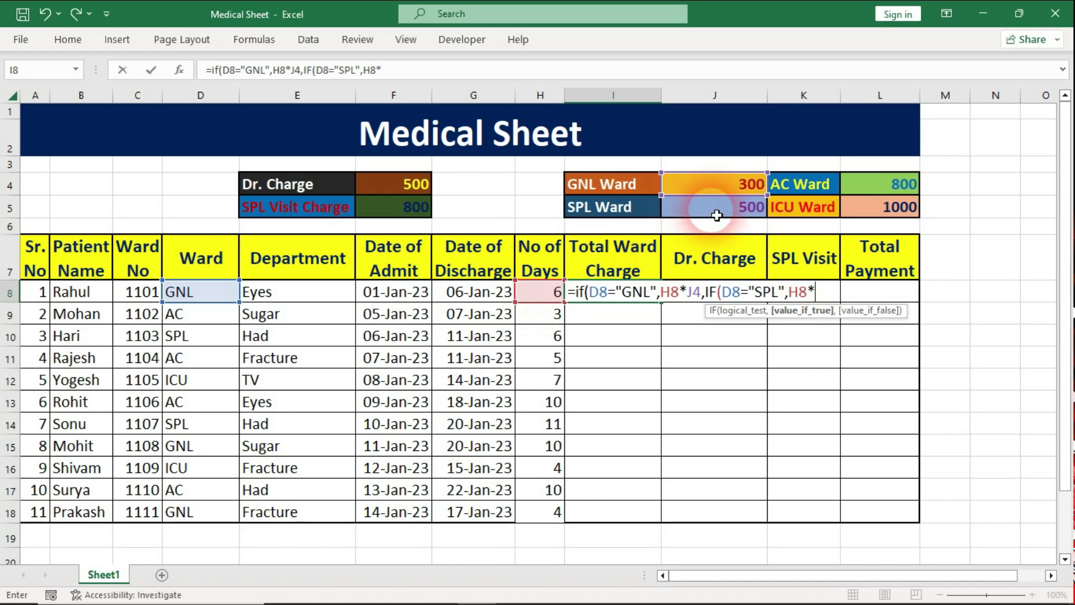
left_click(717, 216)
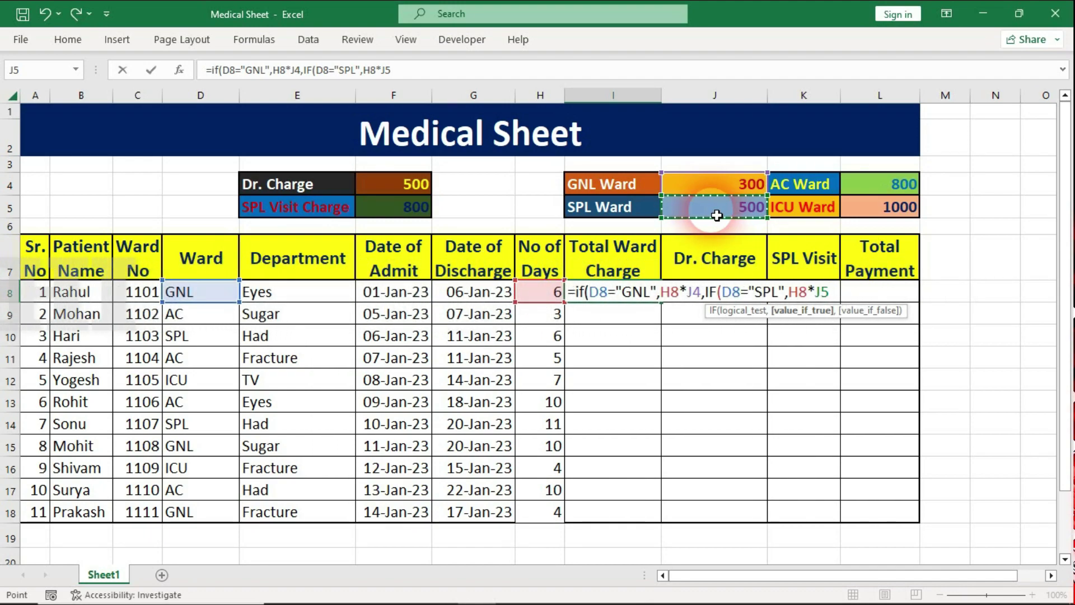
type(",IF(")
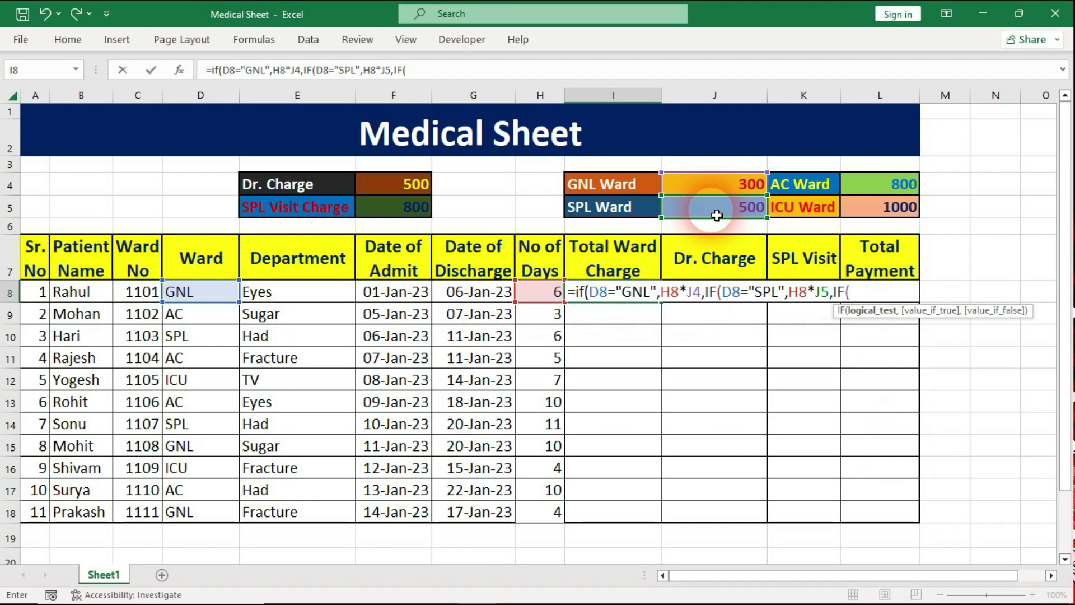
left_click(207, 297)
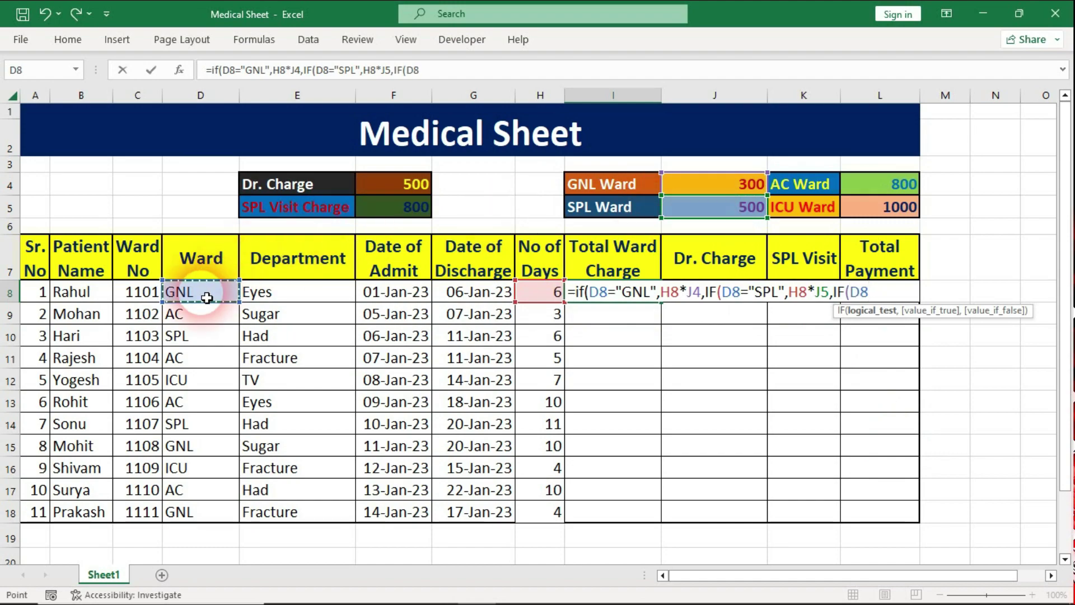
type("=\"AC")
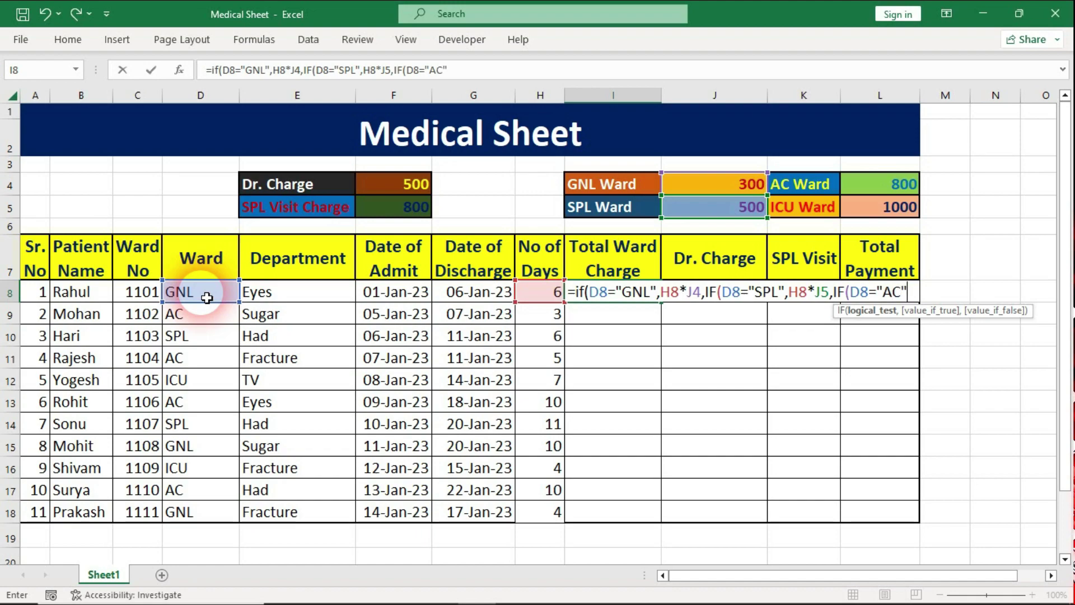
type(",")
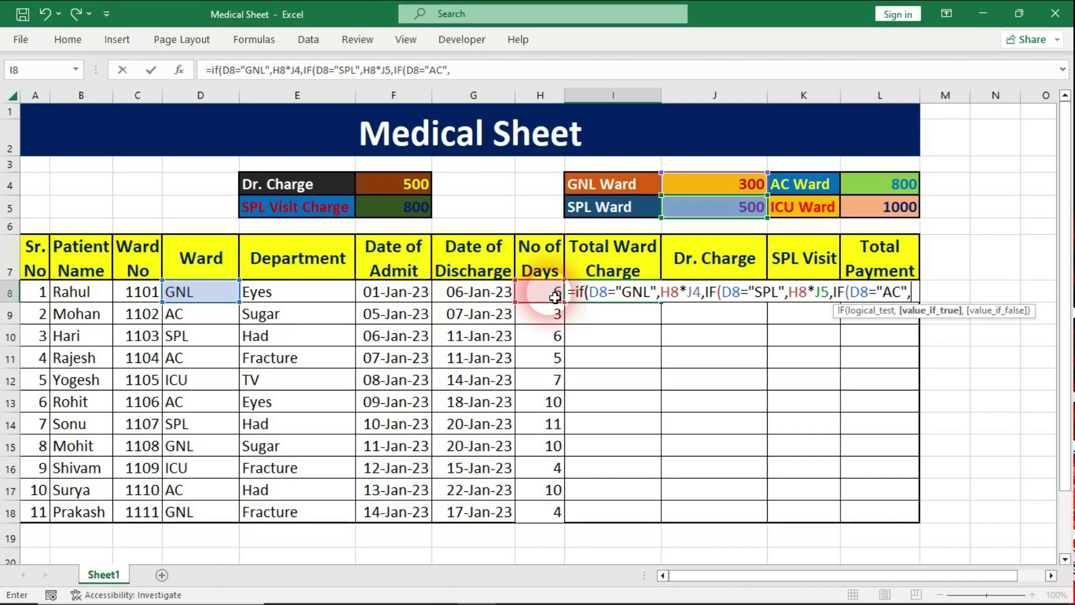
left_click(555, 297)
type("*")
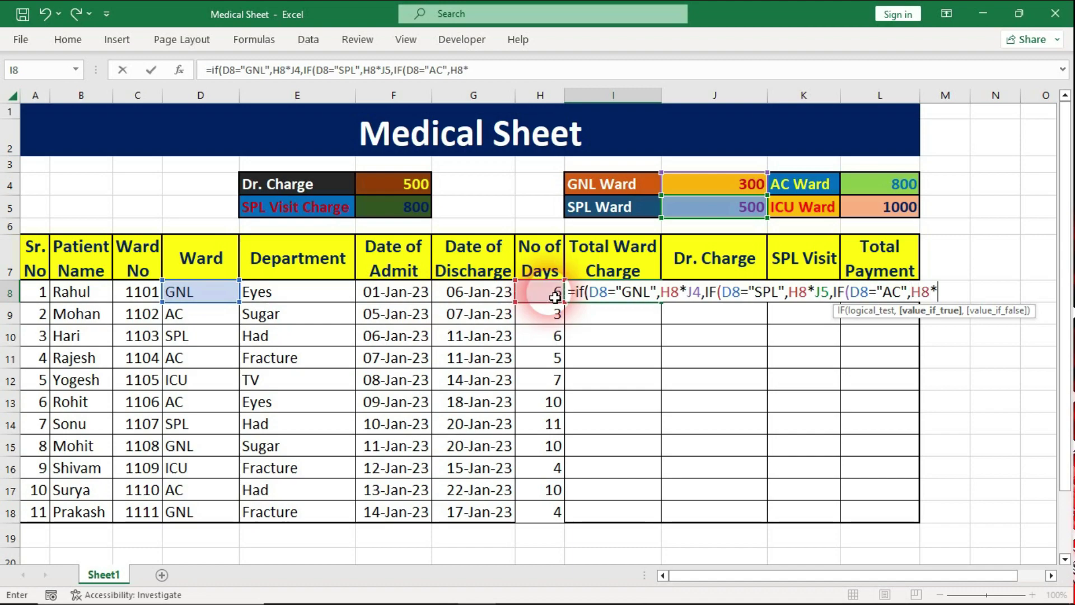
left_click(893, 185)
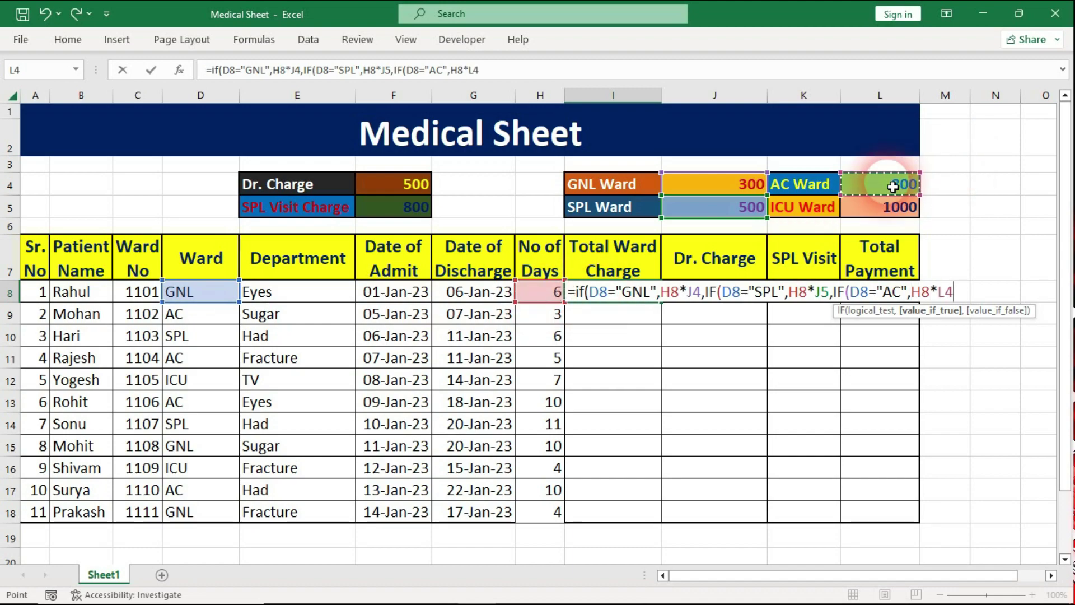
Add the ICU branch H8*L5, close the brackets, and commit I8 showing 1800
type(",IF(")
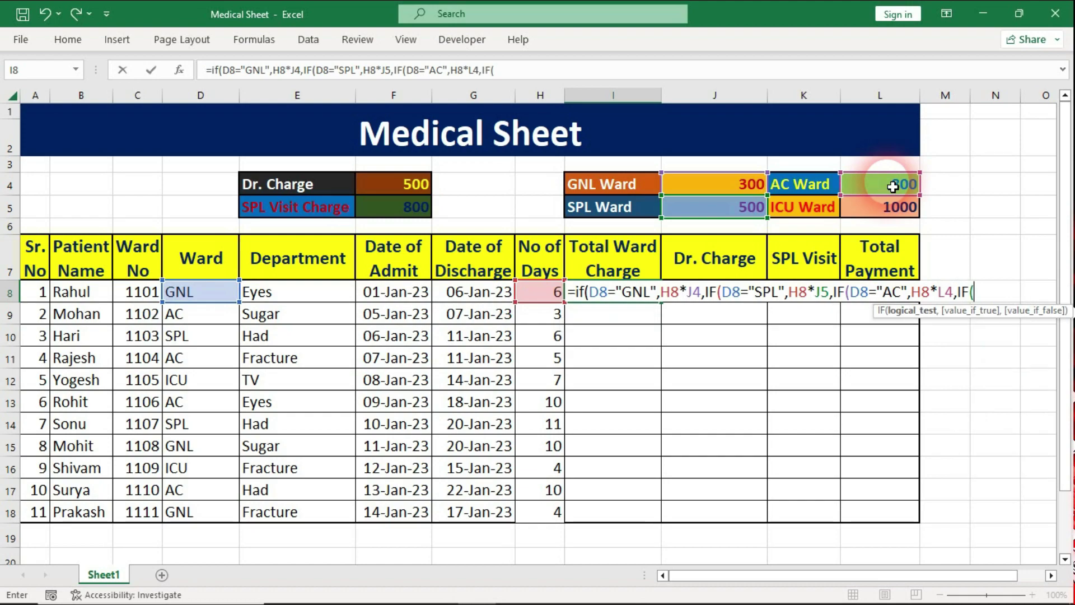
left_click(197, 296)
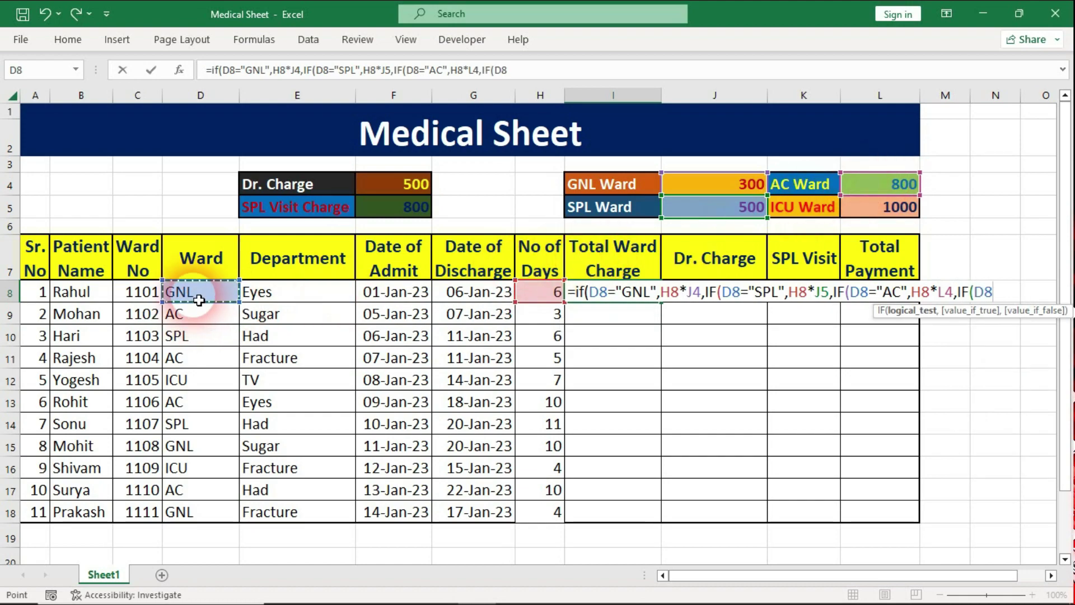
type("=\"ICU")
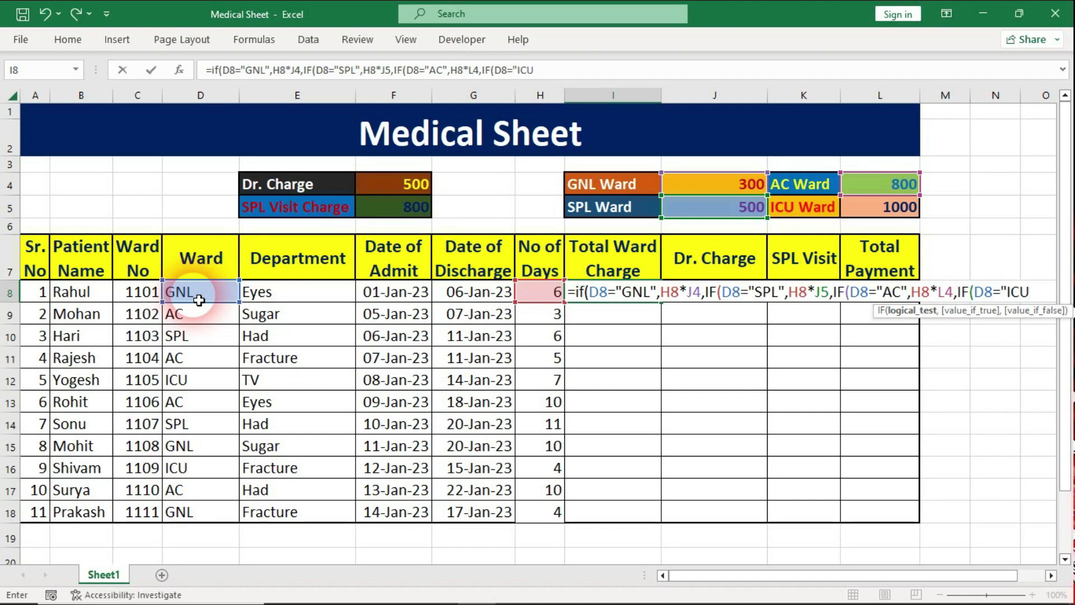
type(",")
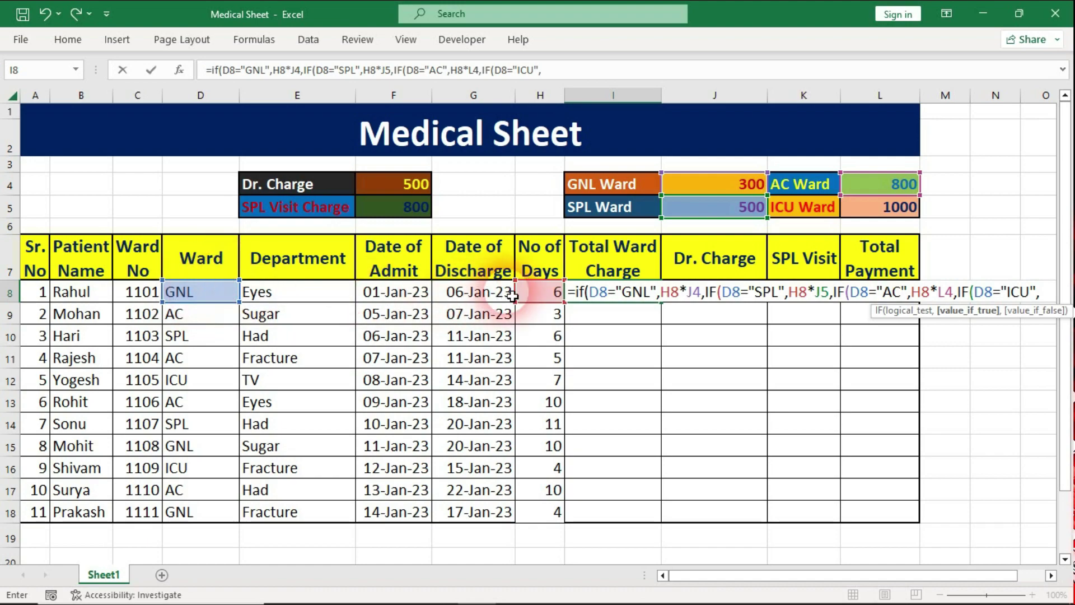
left_click(534, 296)
type("*")
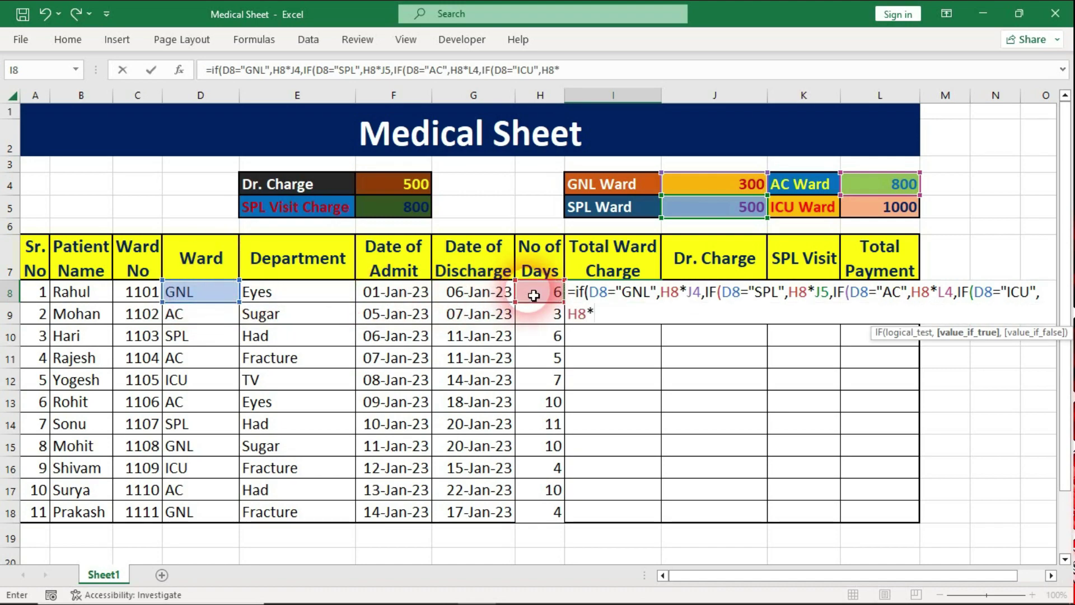
left_click(873, 206)
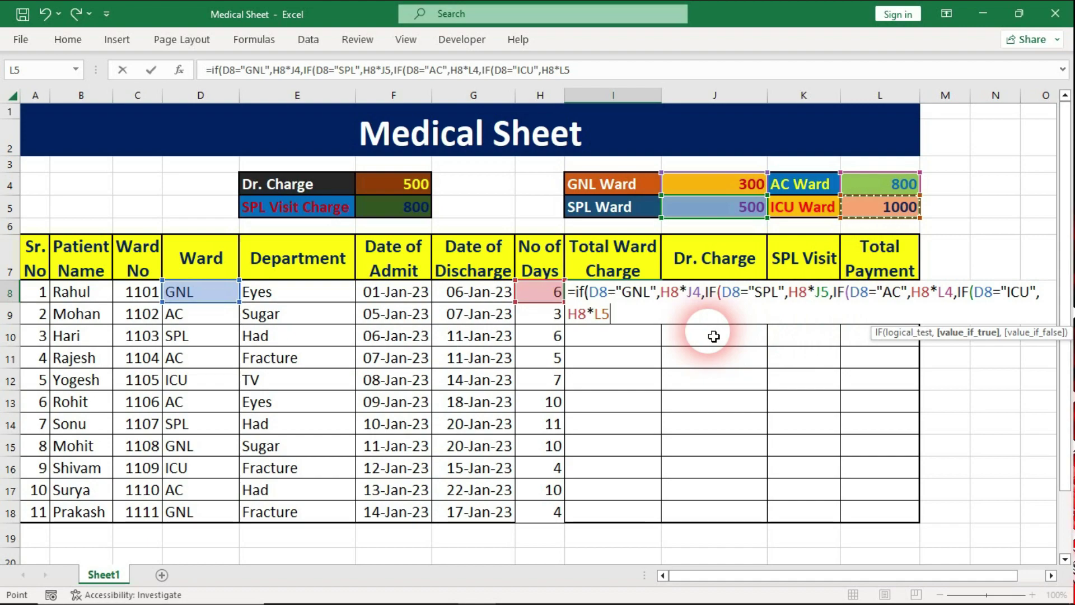
type(")))")
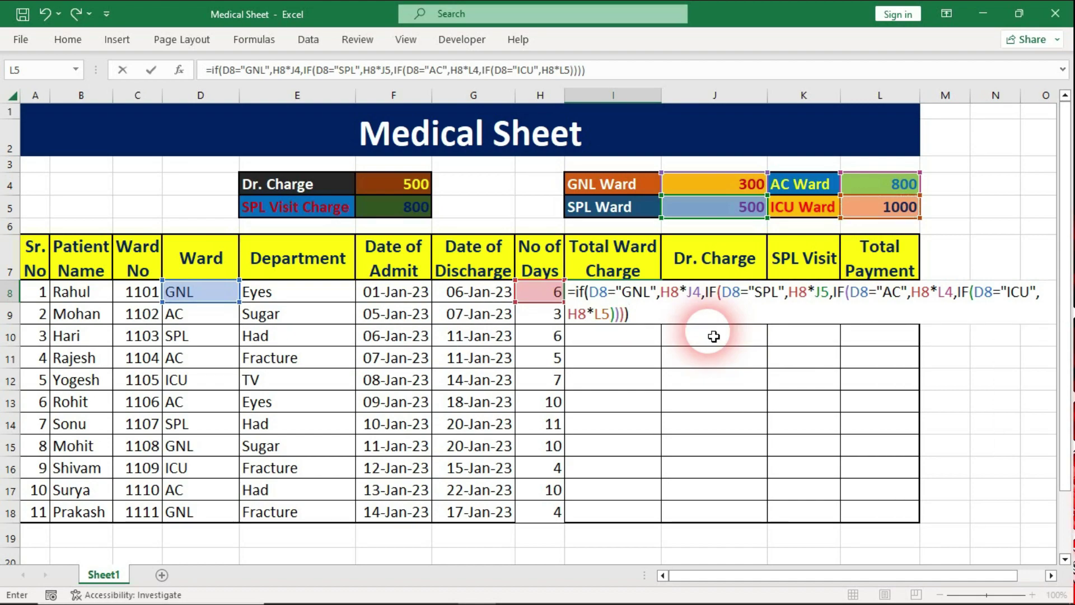
key("Return")
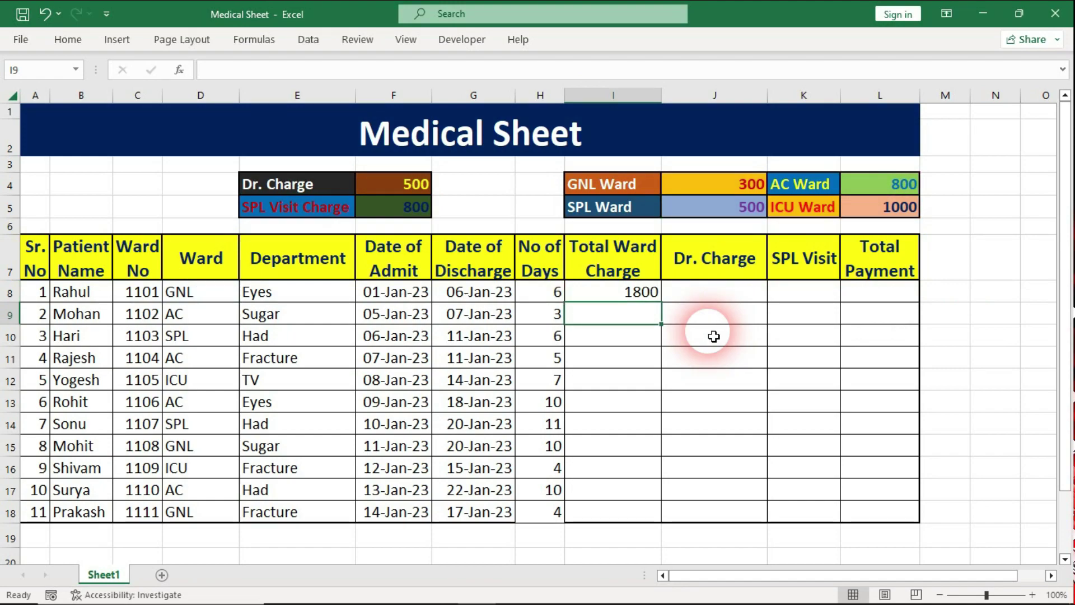
left_click(644, 293)
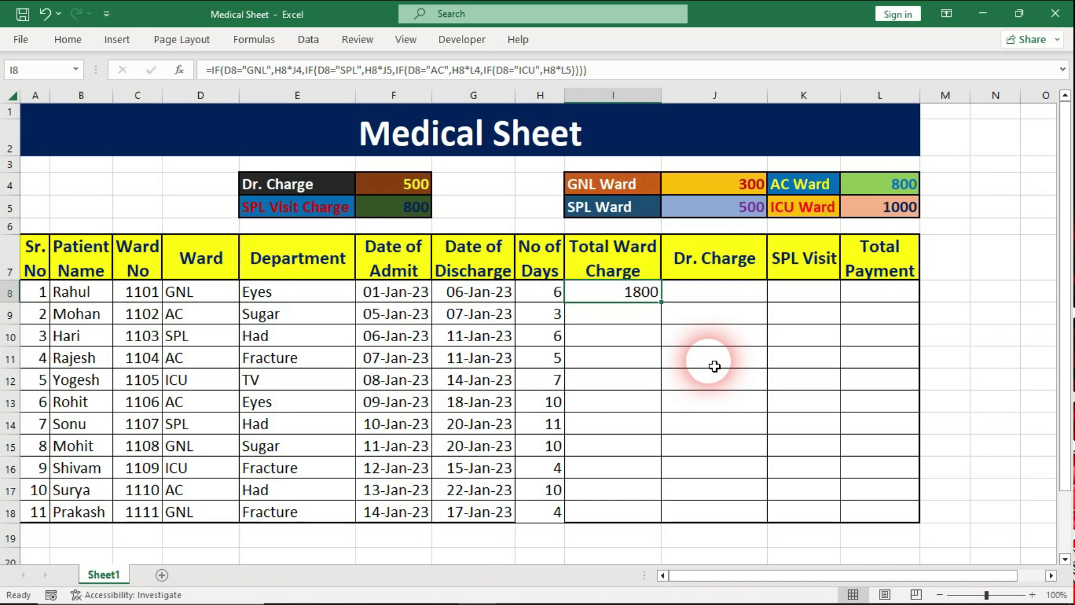
left_click(624, 339)
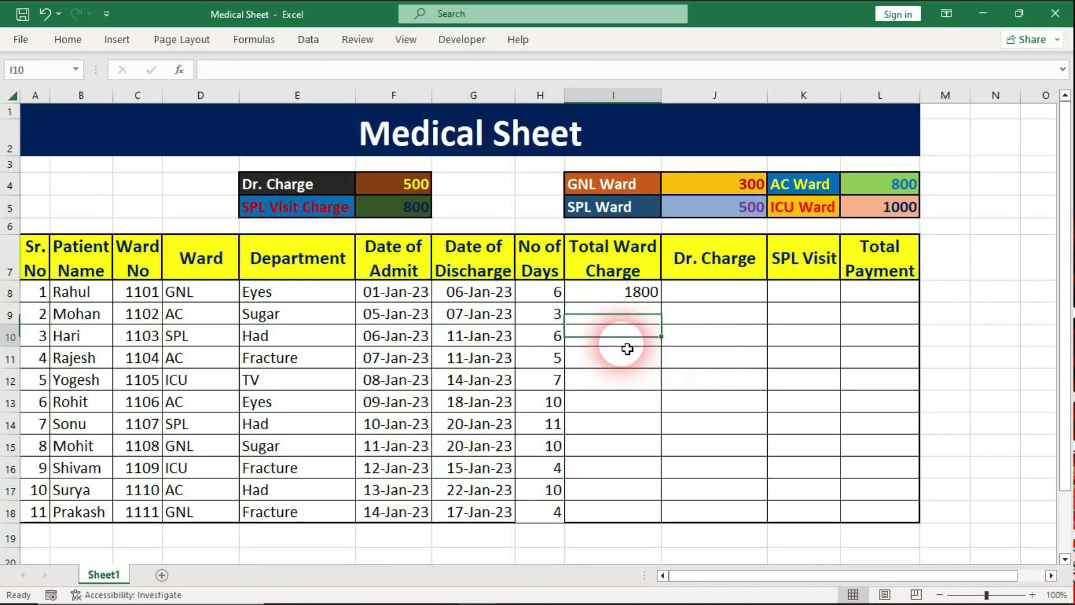
left_click(209, 301)
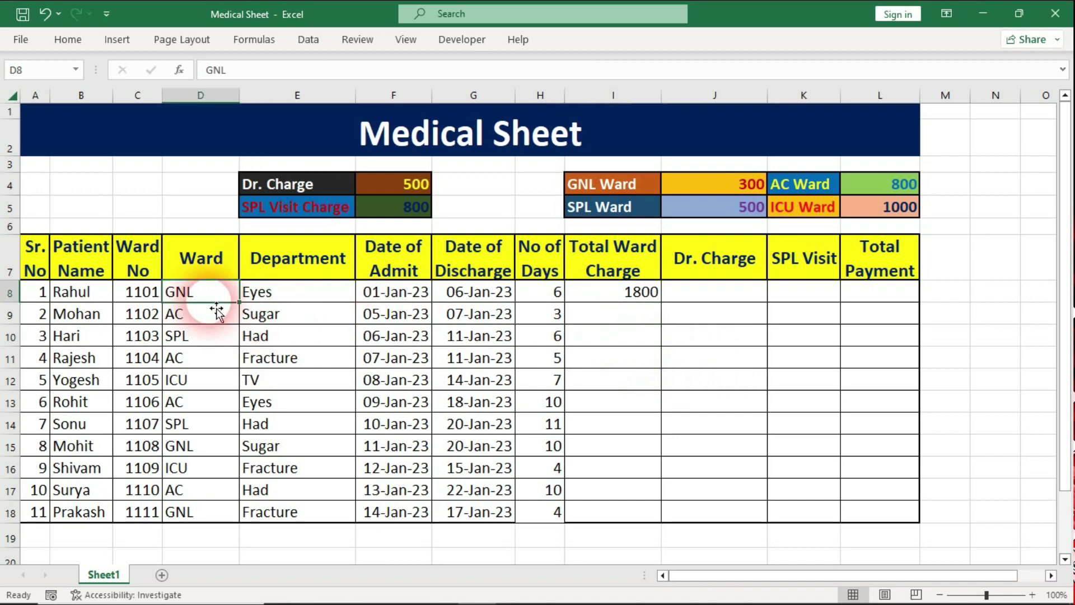
left_click(553, 292)
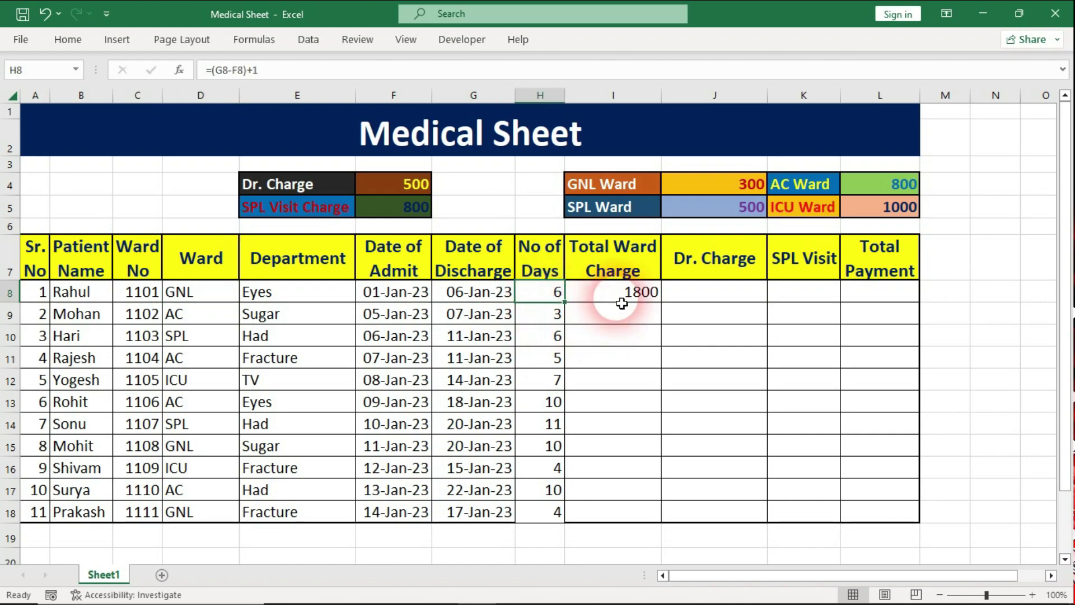
left_click(637, 291)
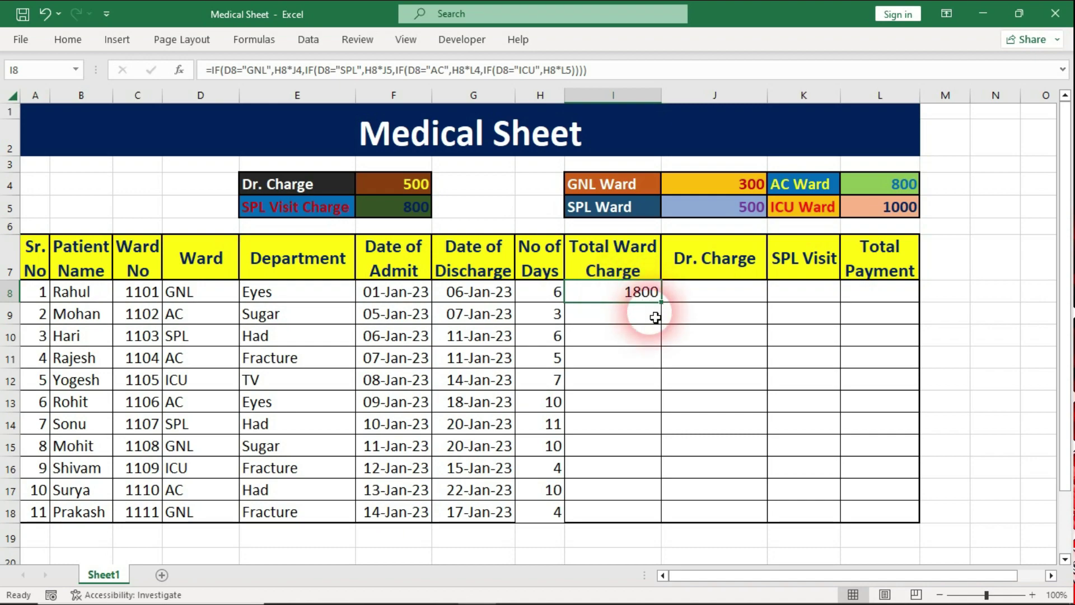
left_click_drag(662, 302, 668, 335)
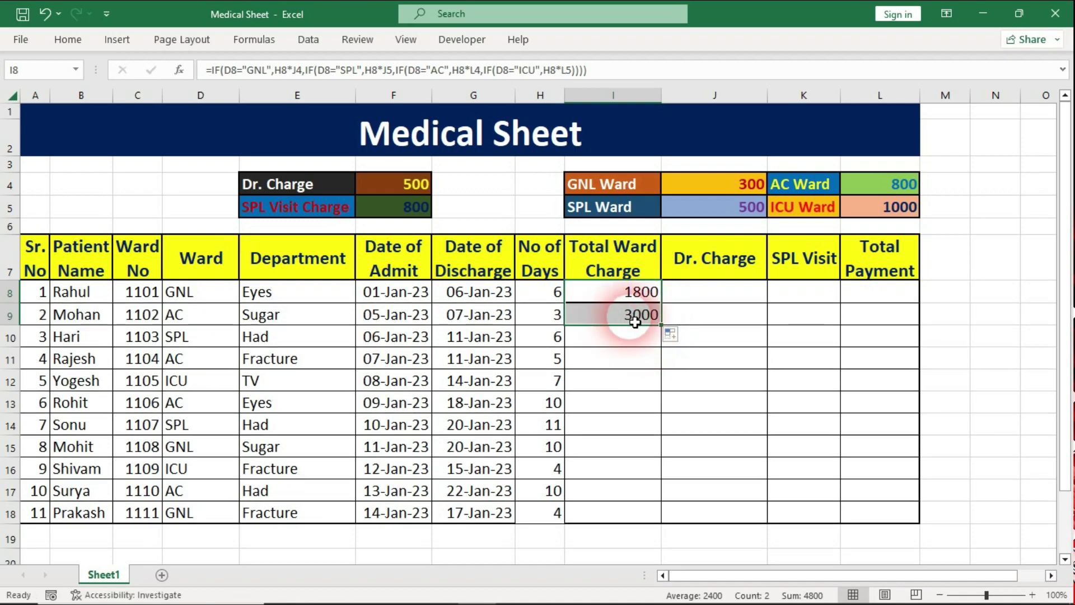
key("ctrl+z")
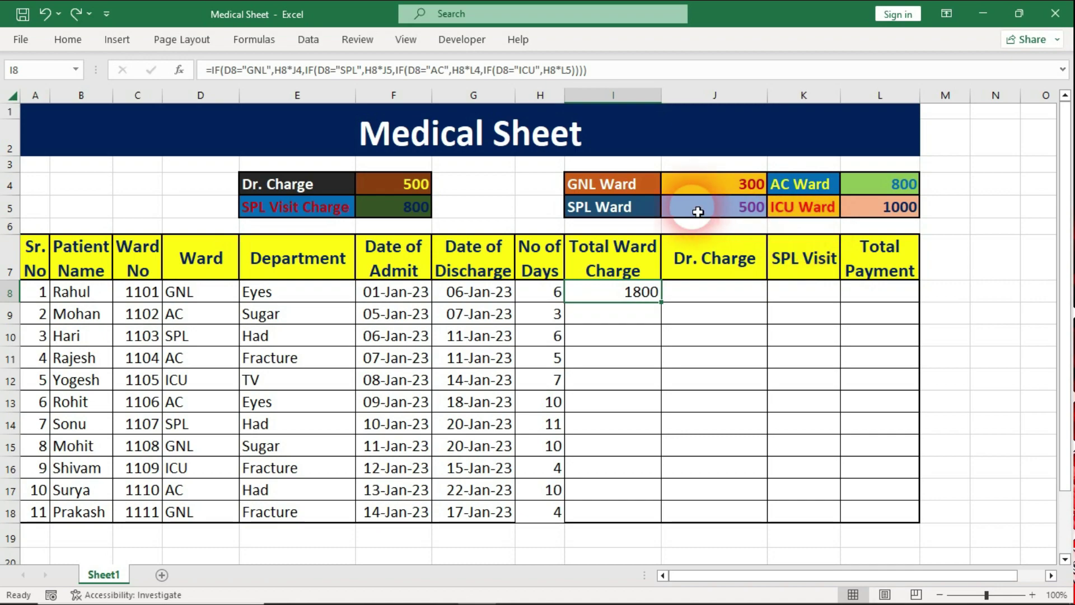
Make the J4, J5, L4 and L5 rate references in I8 absolute
key("F2")
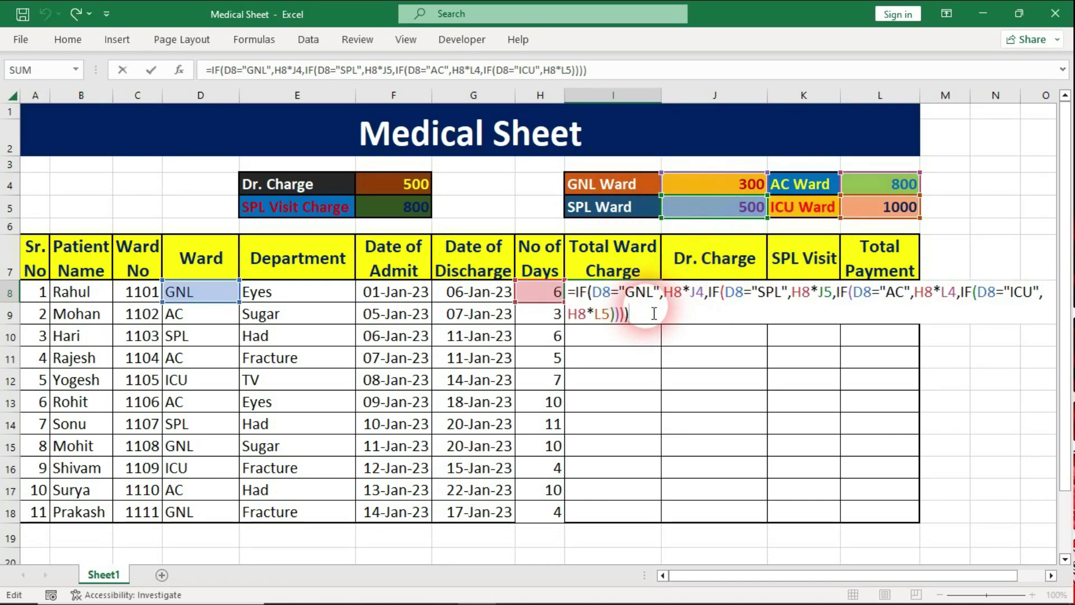
left_click(697, 293)
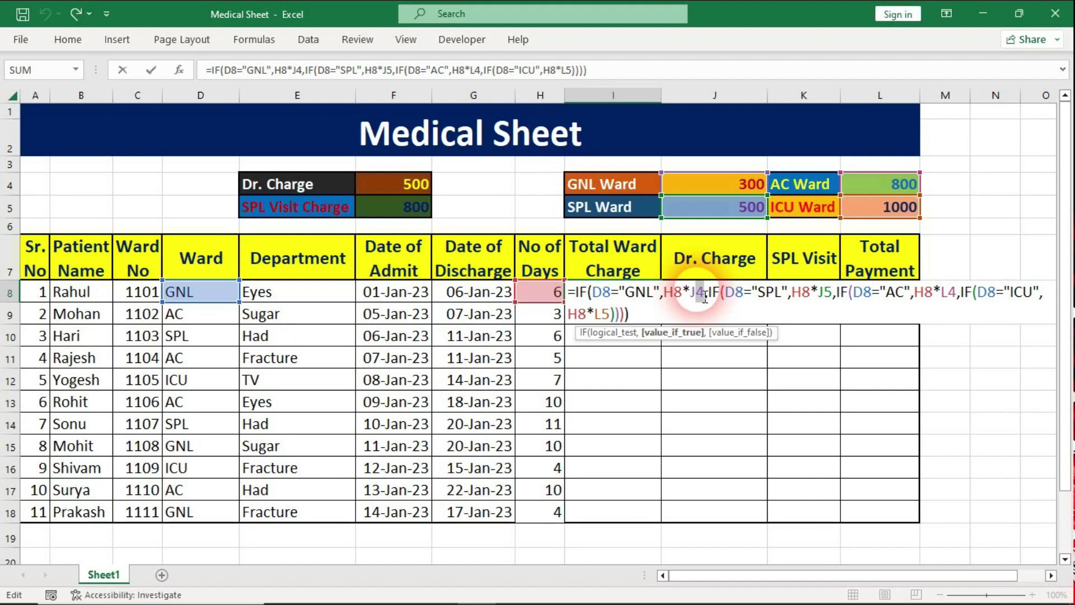
double_click(697, 296)
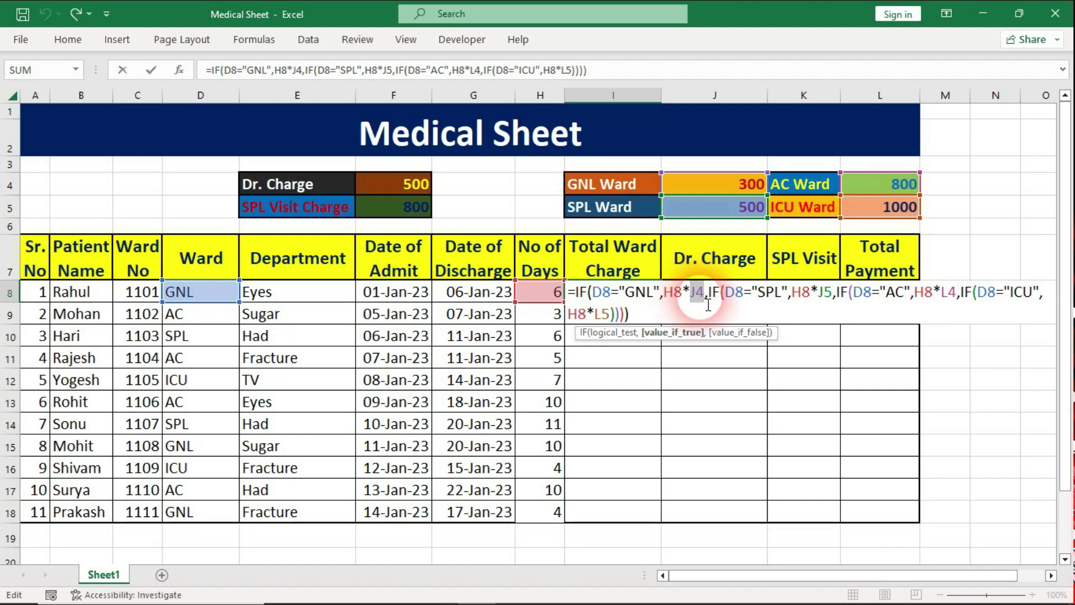
key("F4")
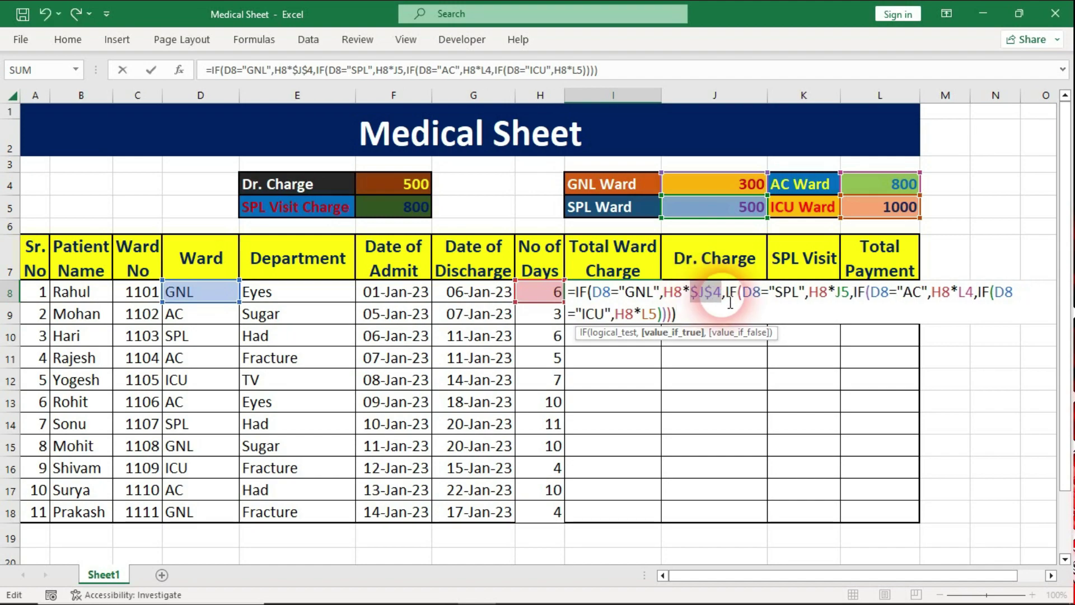
double_click(846, 295)
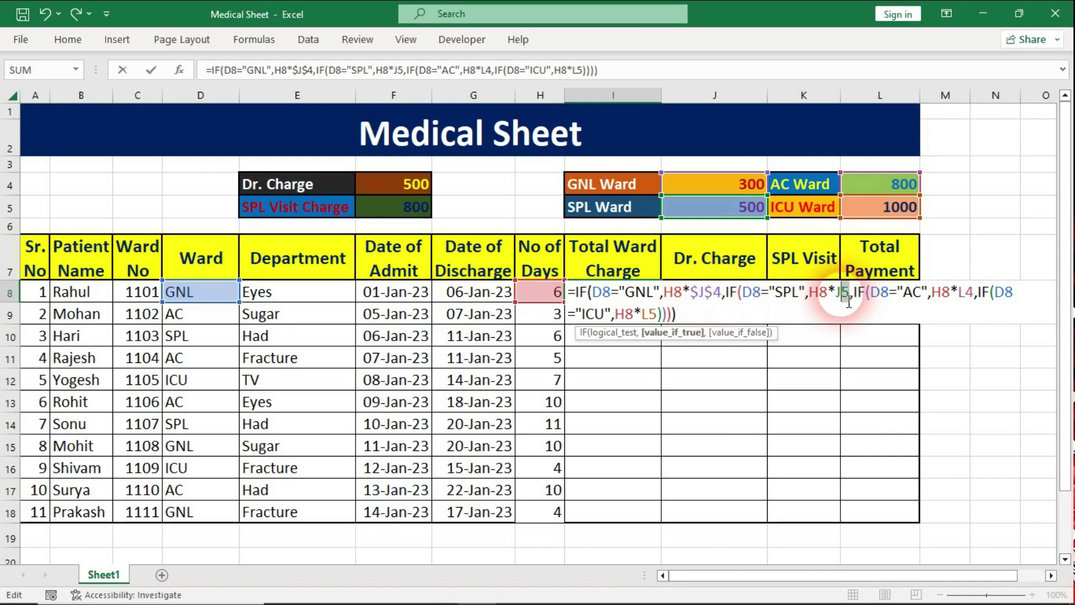
key("F4")
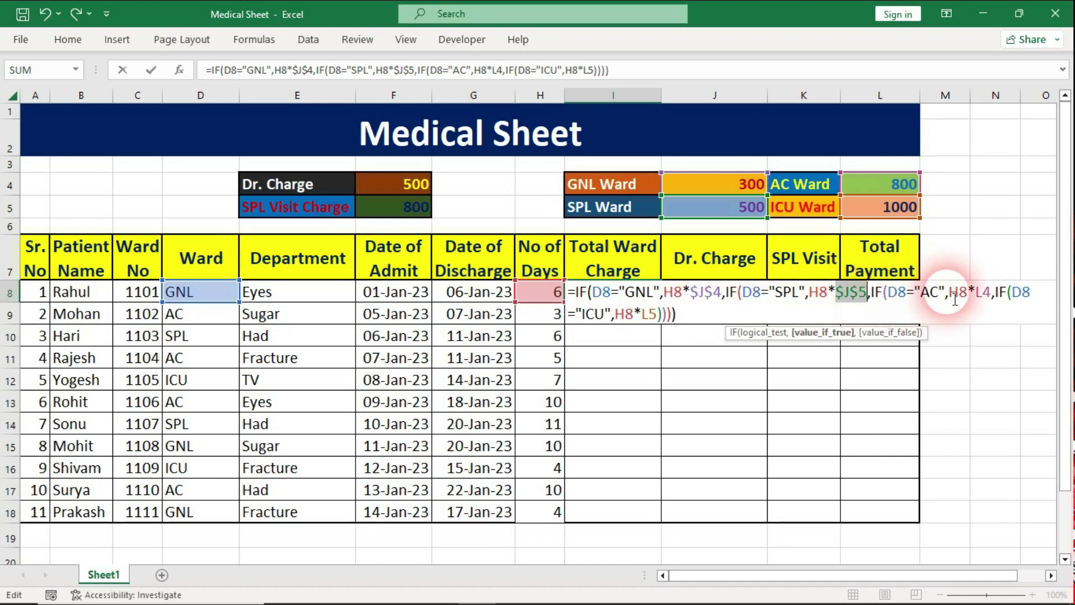
double_click(987, 296)
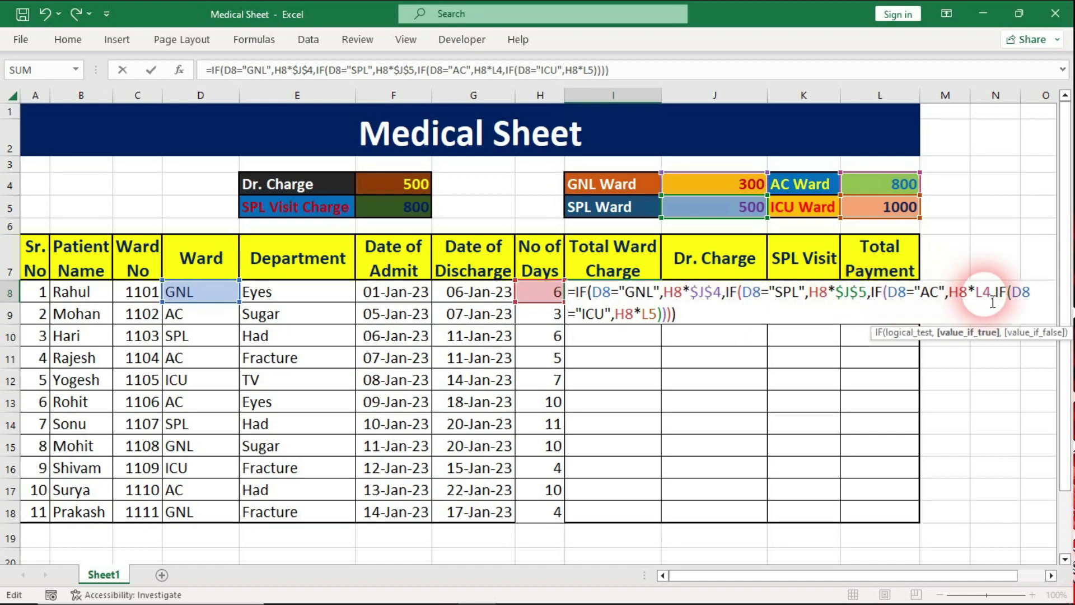
key("F4")
double_click(661, 317)
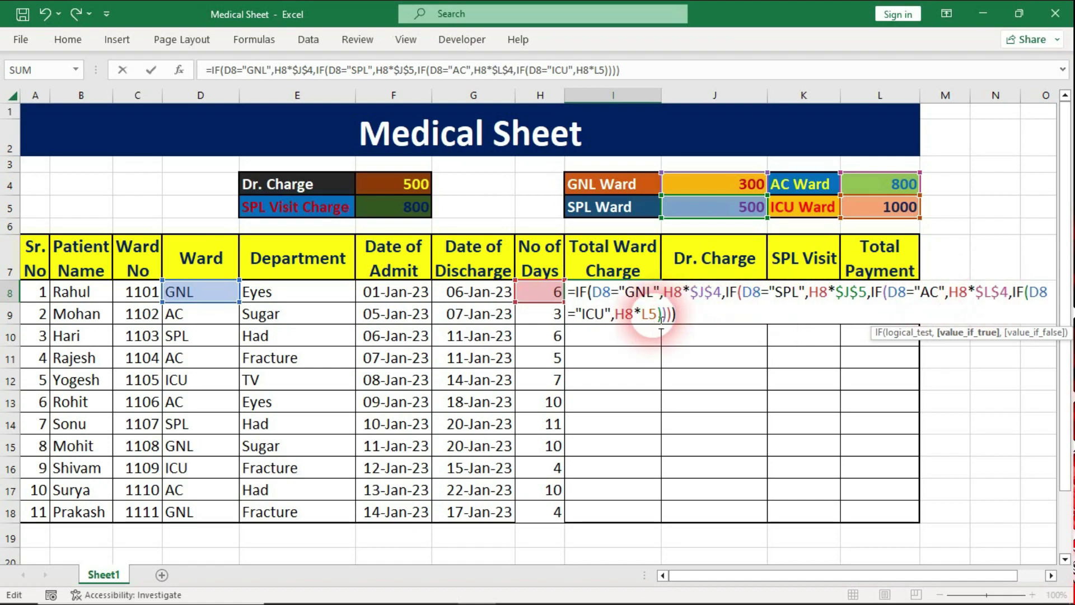
key("F4")
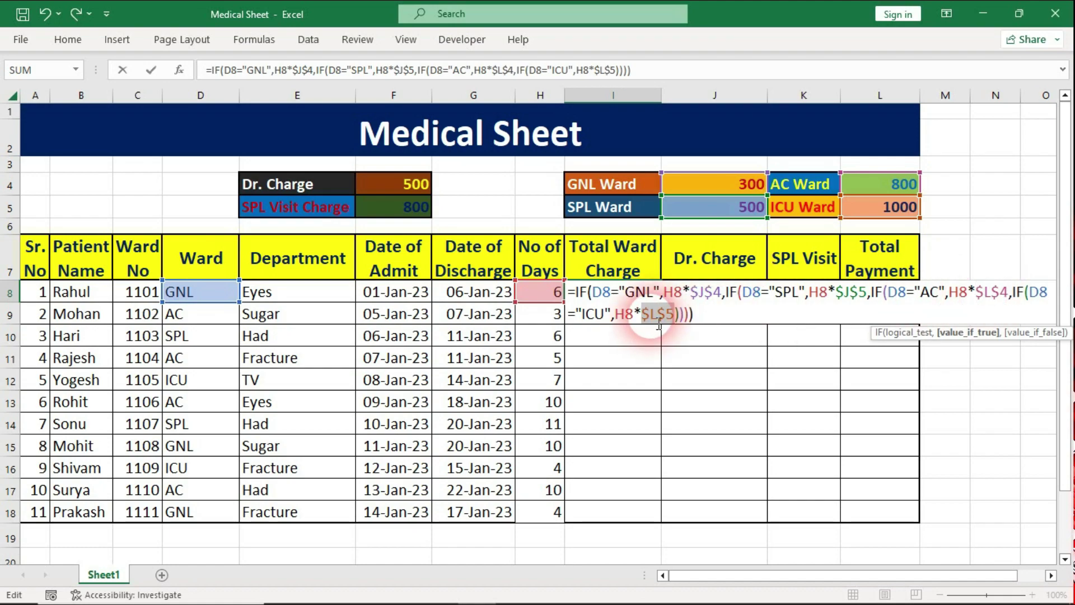
Fill the ward-charge formula from I8 down through I18
key("Return")
left_click(655, 292)
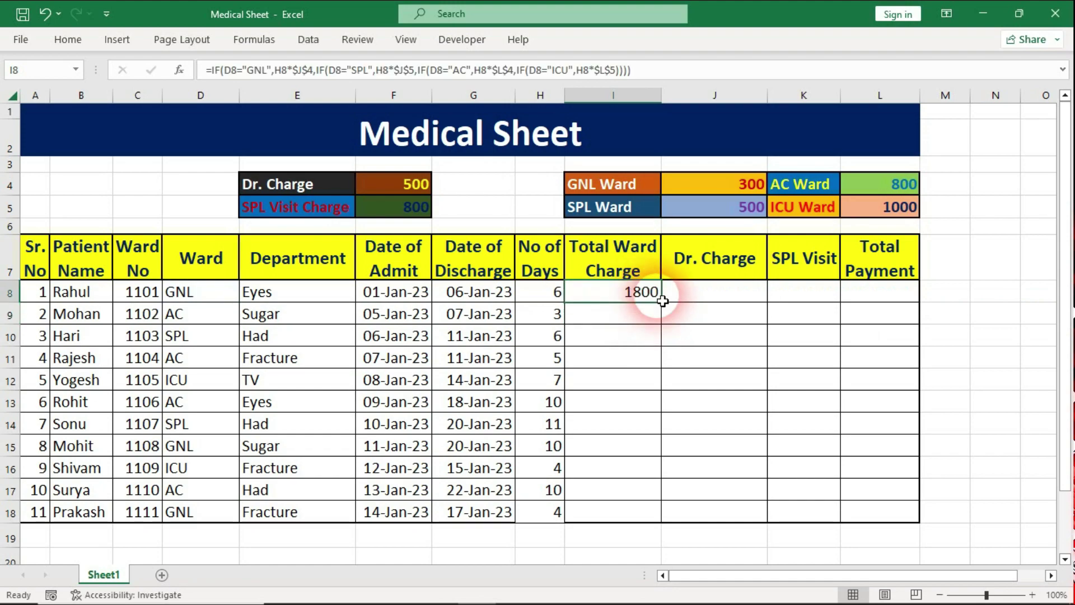
double_click(660, 303)
left_click(689, 357)
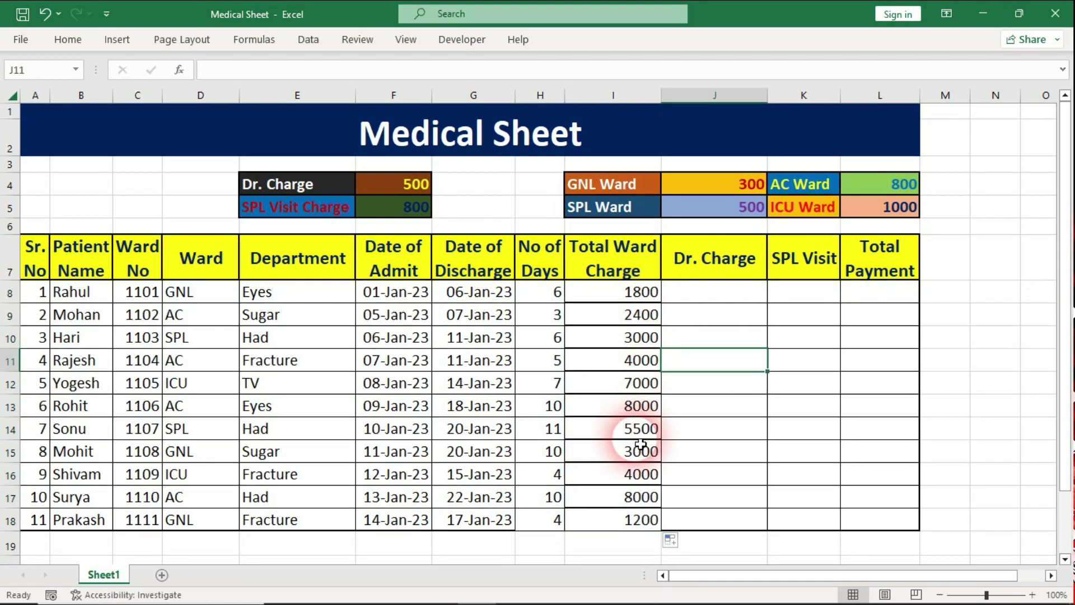
left_click(703, 400)
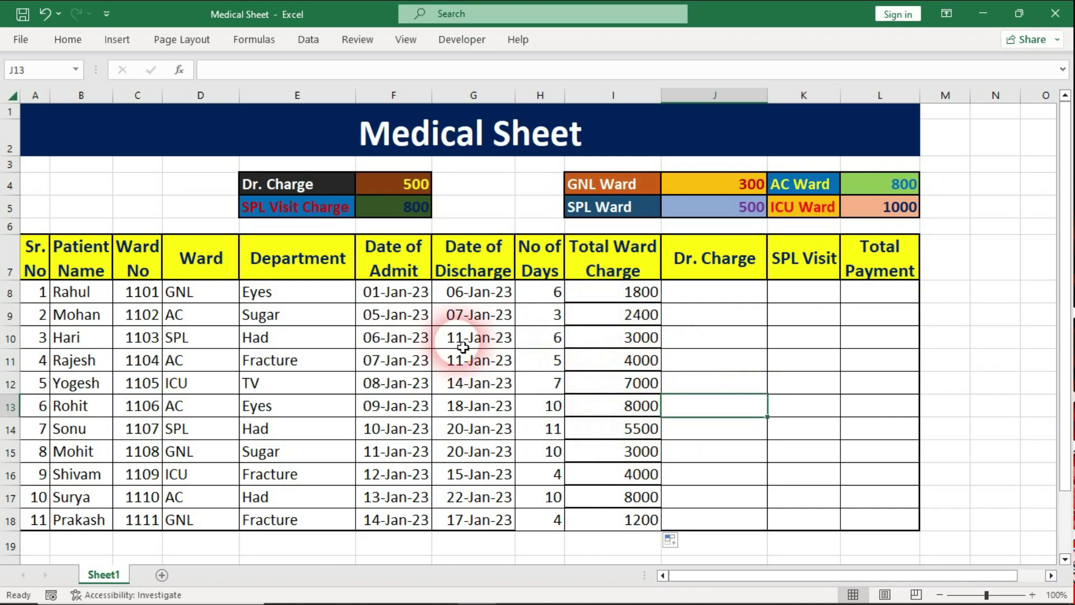
left_click(205, 325)
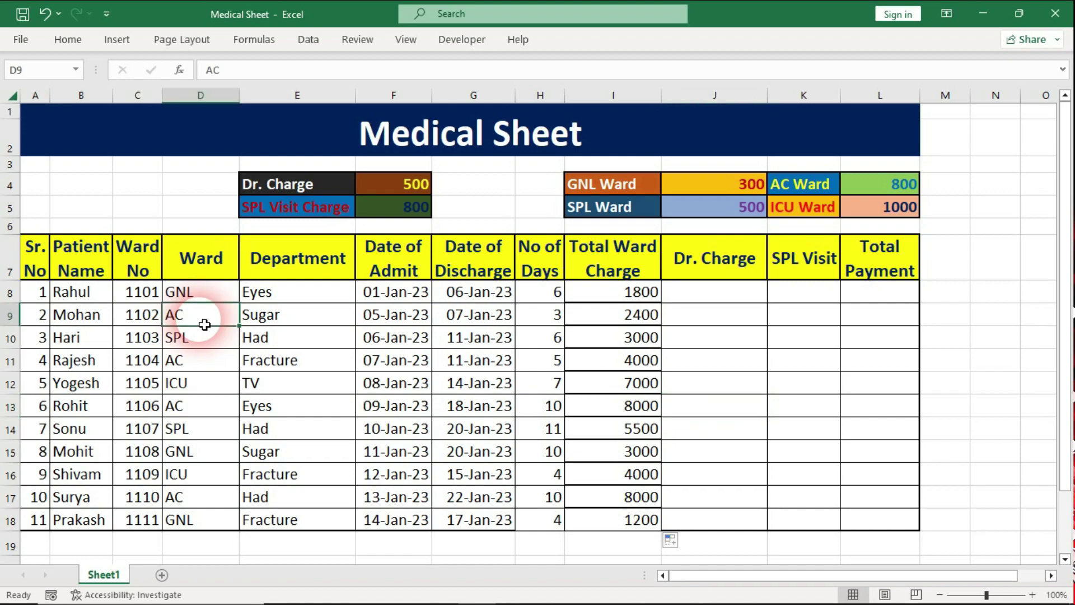
left_click(553, 325)
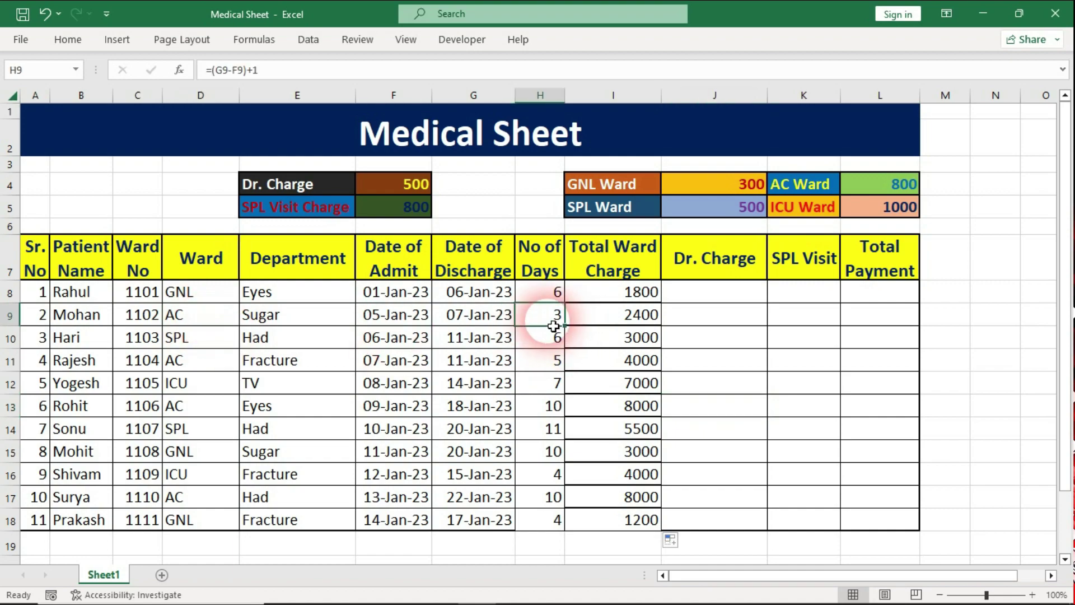
left_click(594, 324)
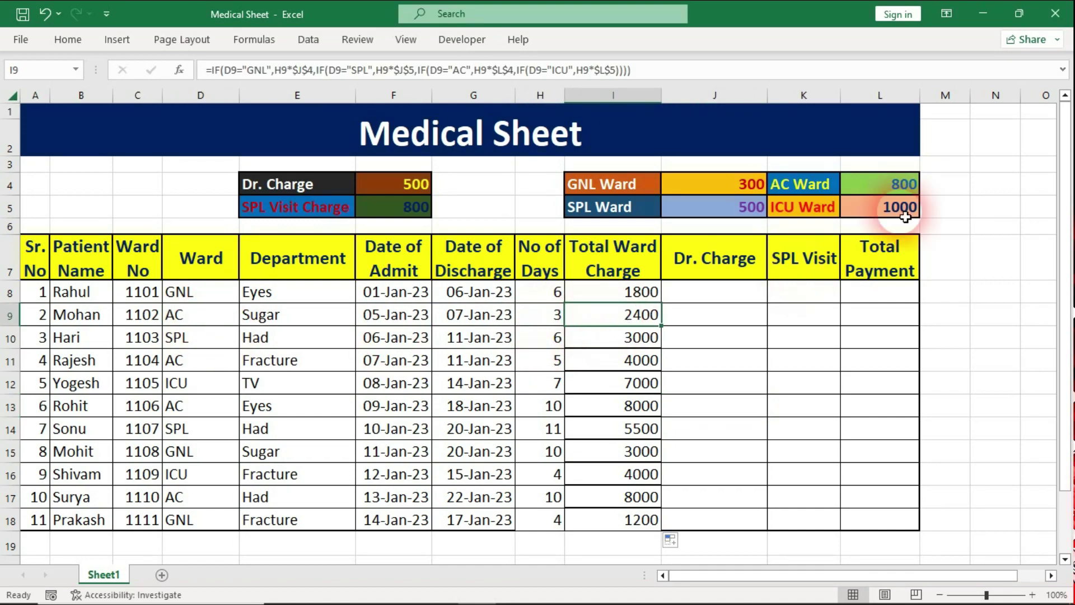
left_click(907, 192)
left_click(744, 353)
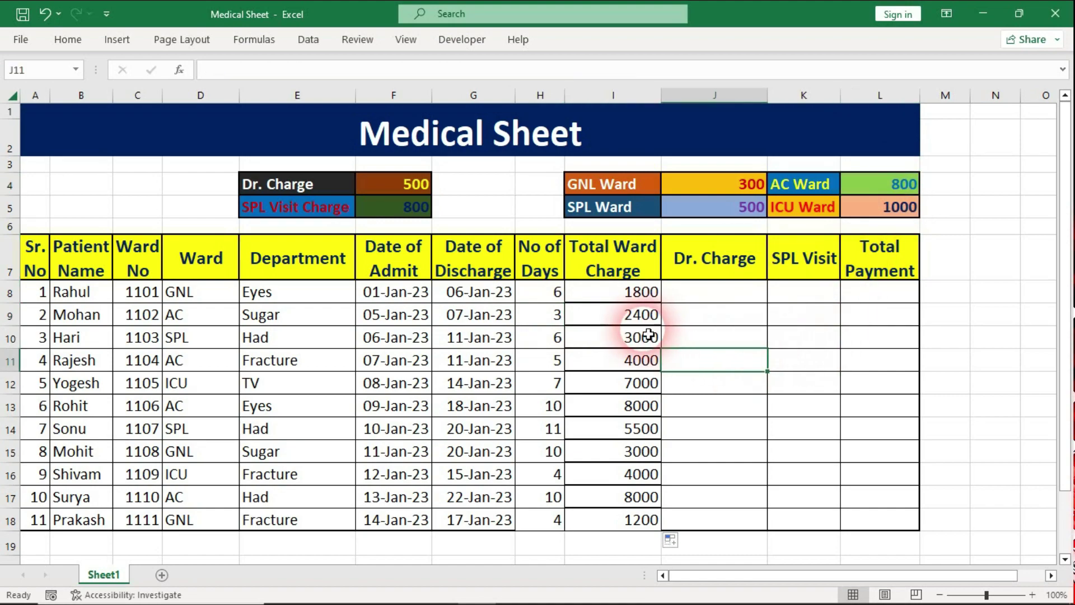
left_click(637, 322)
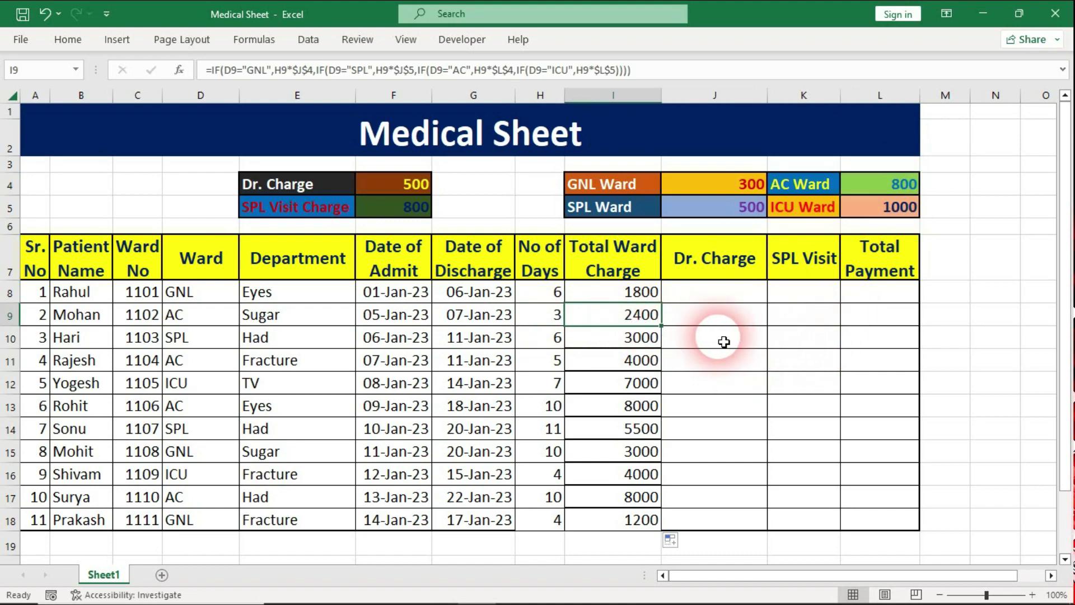
left_click(203, 342)
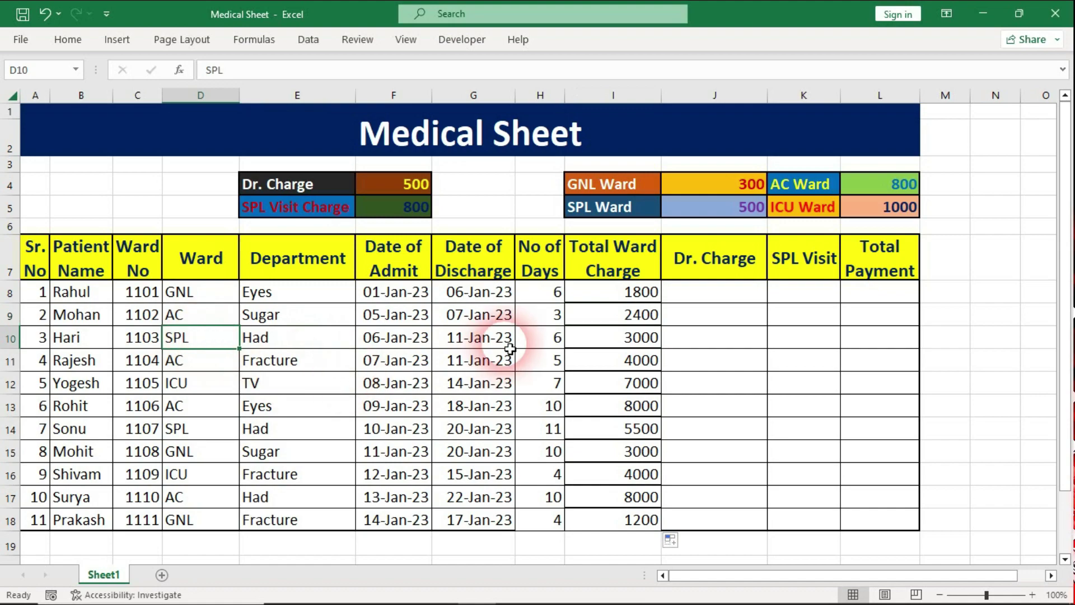
left_click(546, 339)
left_click(588, 343)
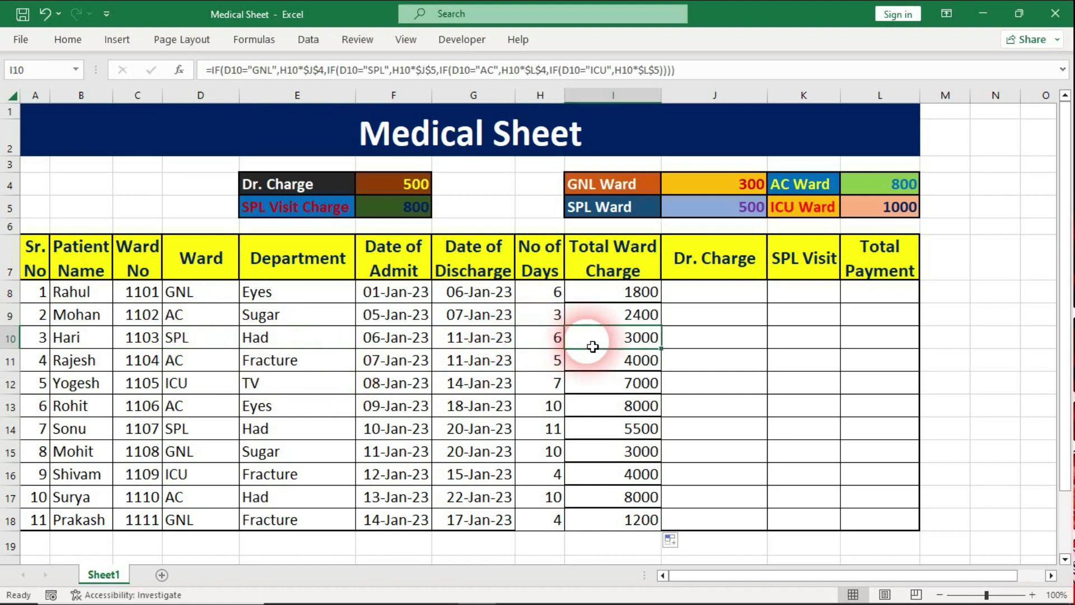
left_click(724, 212)
left_click(717, 361)
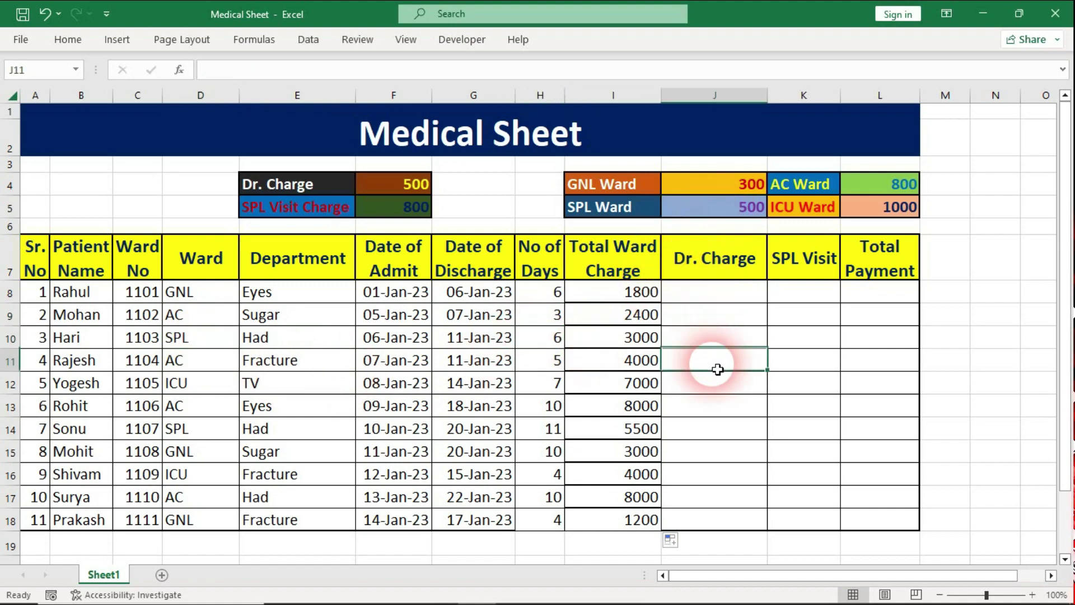
left_click(642, 340)
key("Right")
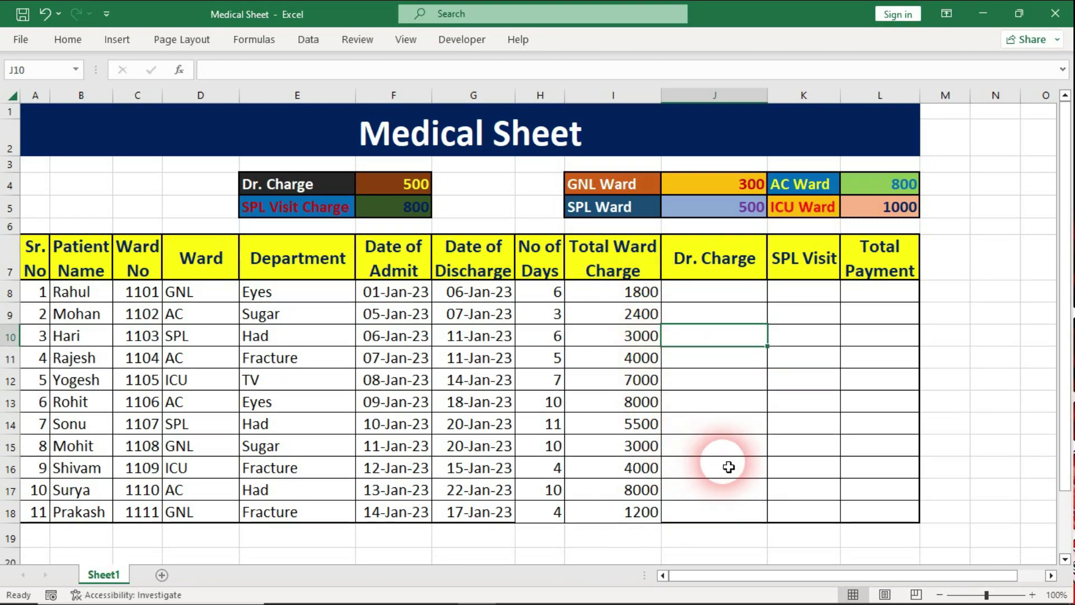
left_click(720, 296)
type("=(")
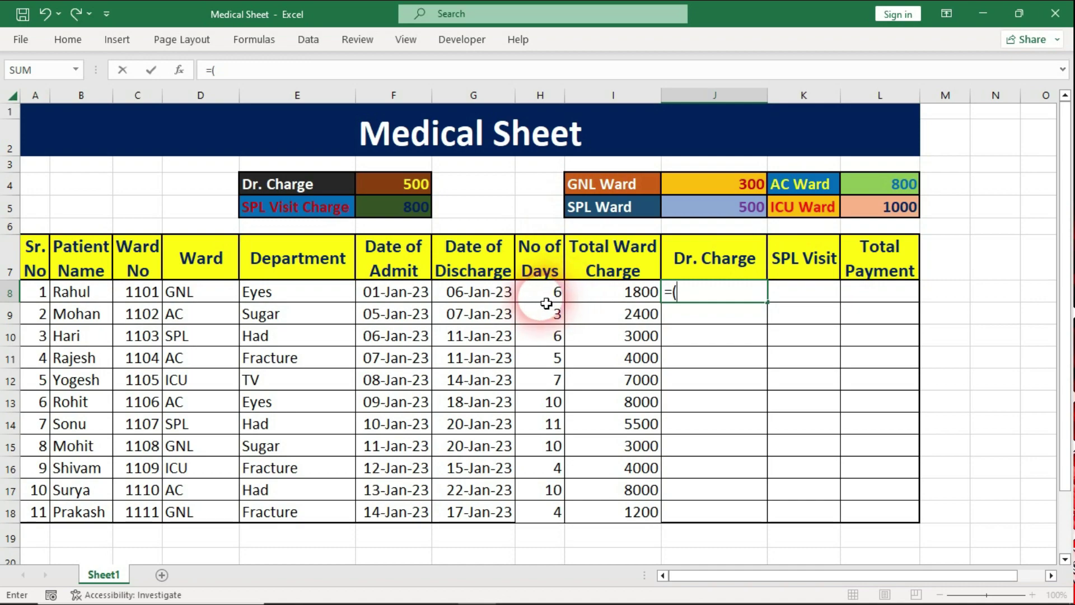
Enter H8*$F$4 in J8 for the first Dr. Charge of 3000
left_click(546, 303)
type("*")
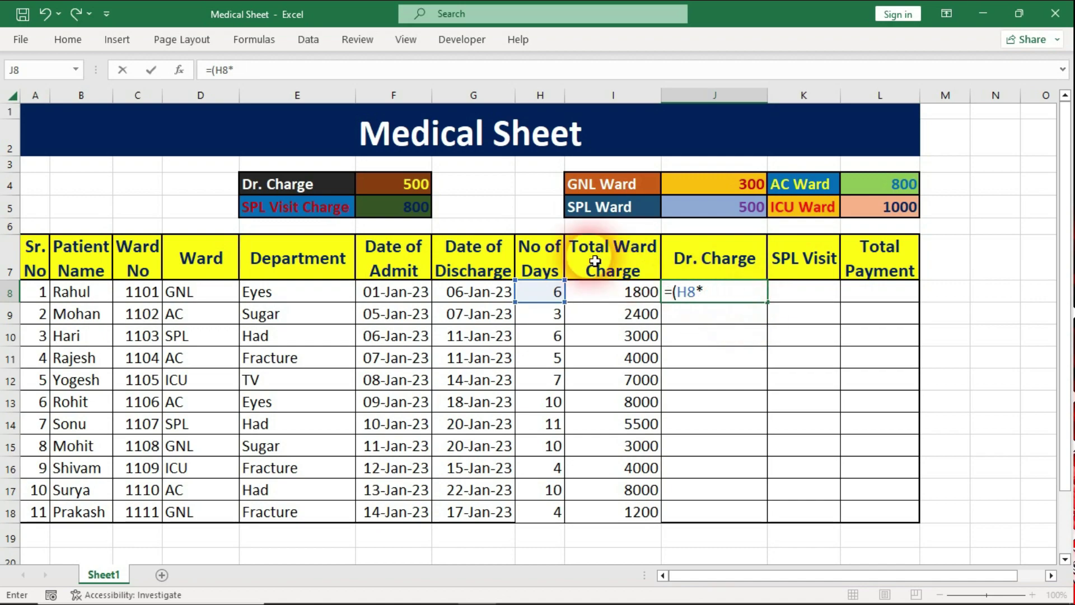
left_click(420, 193)
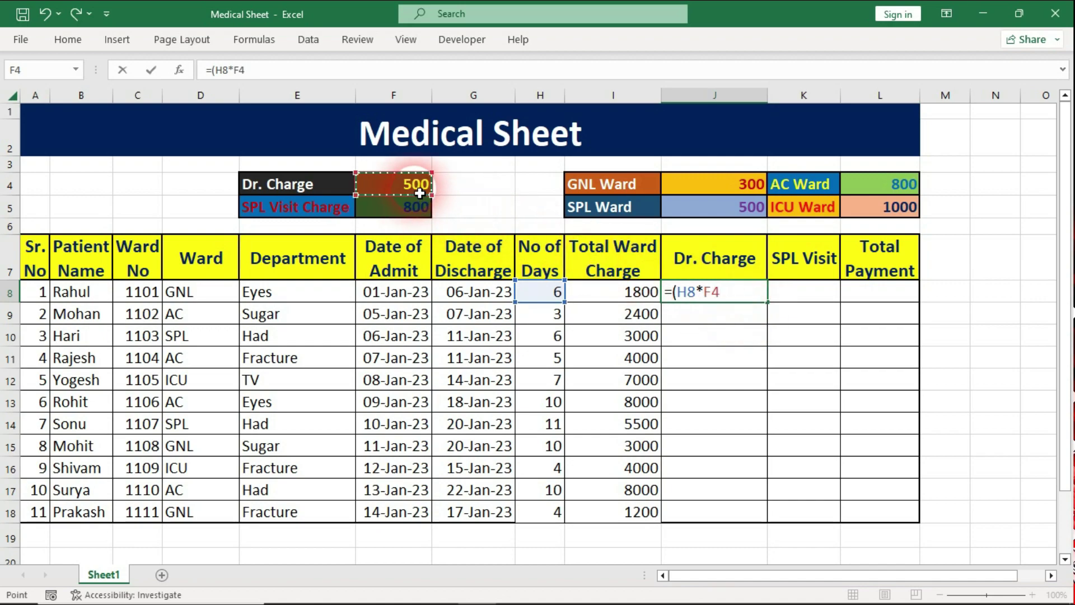
key("ctrl+Return")
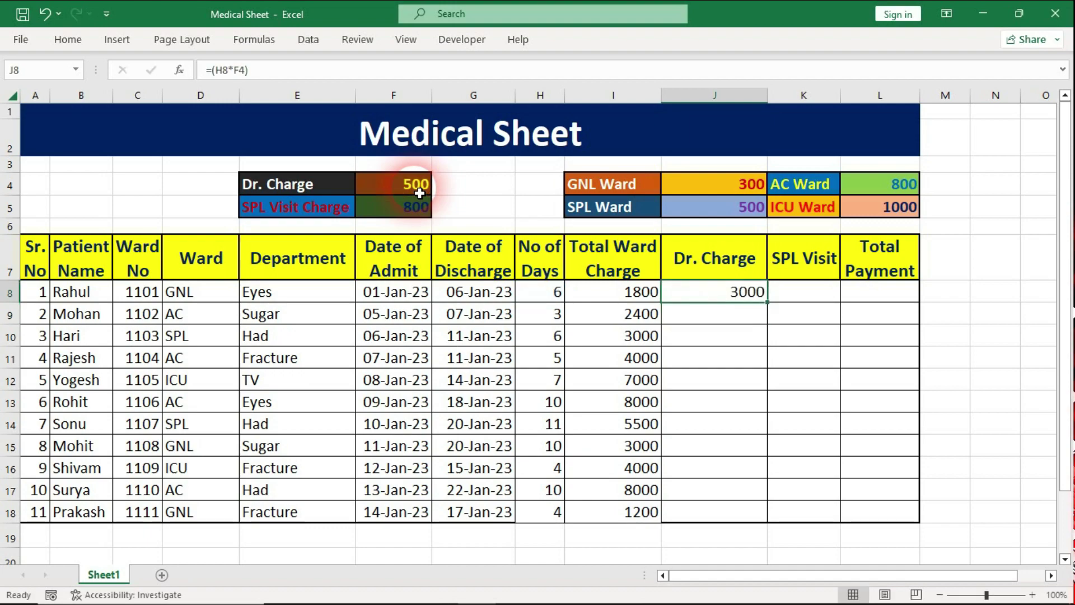
left_click(538, 294)
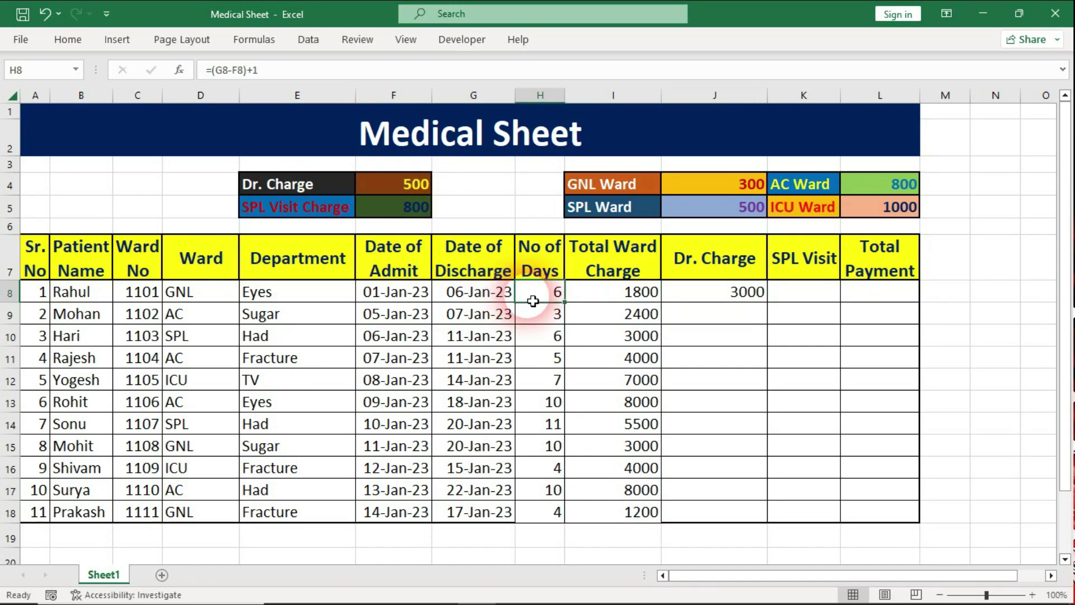
left_click(701, 296)
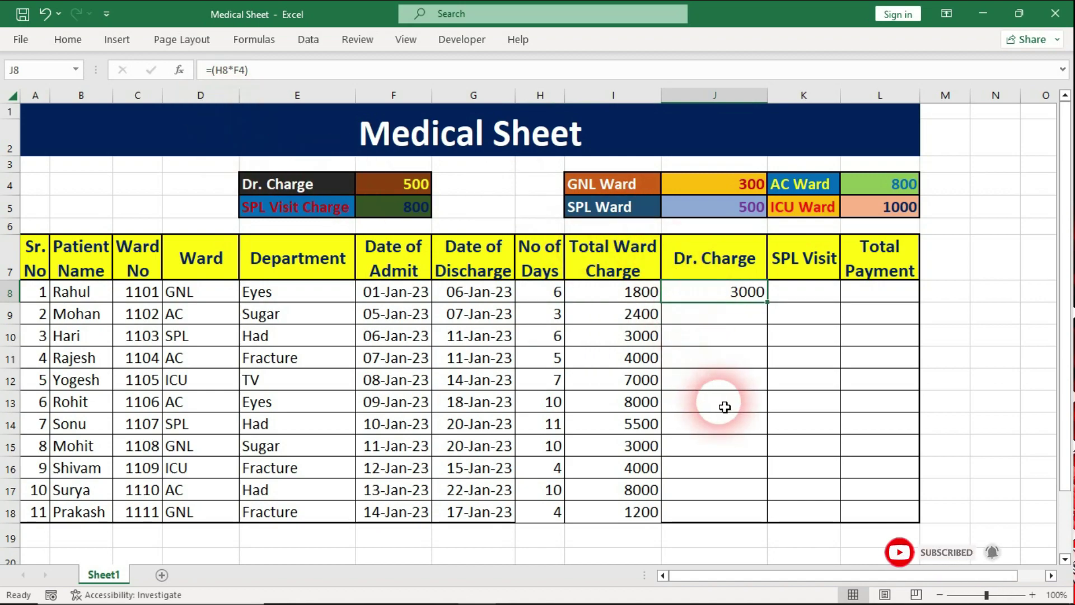
key("F2")
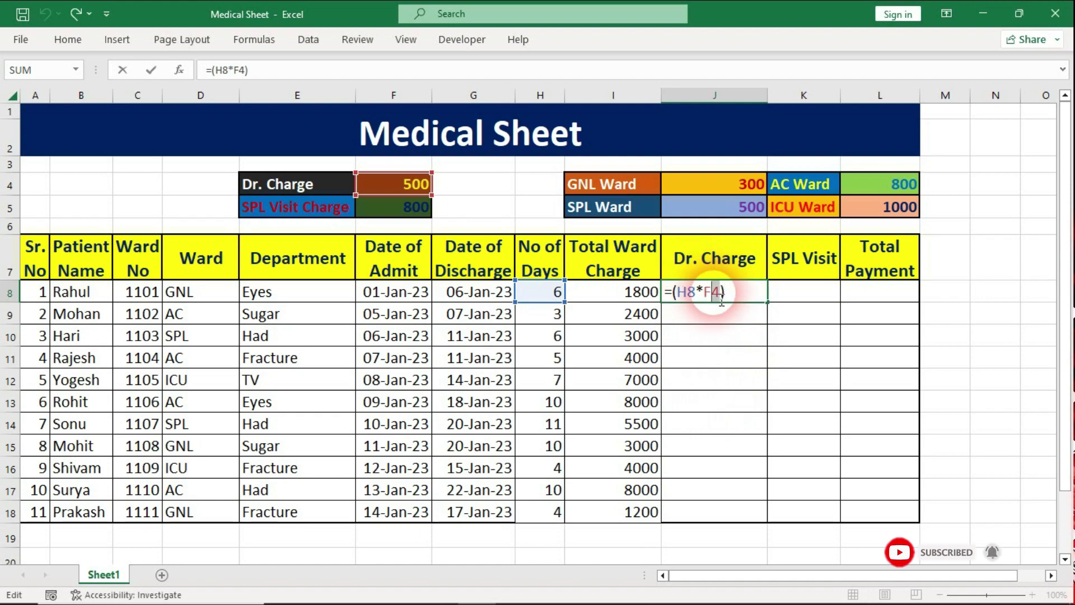
double_click(712, 292)
key("F4")
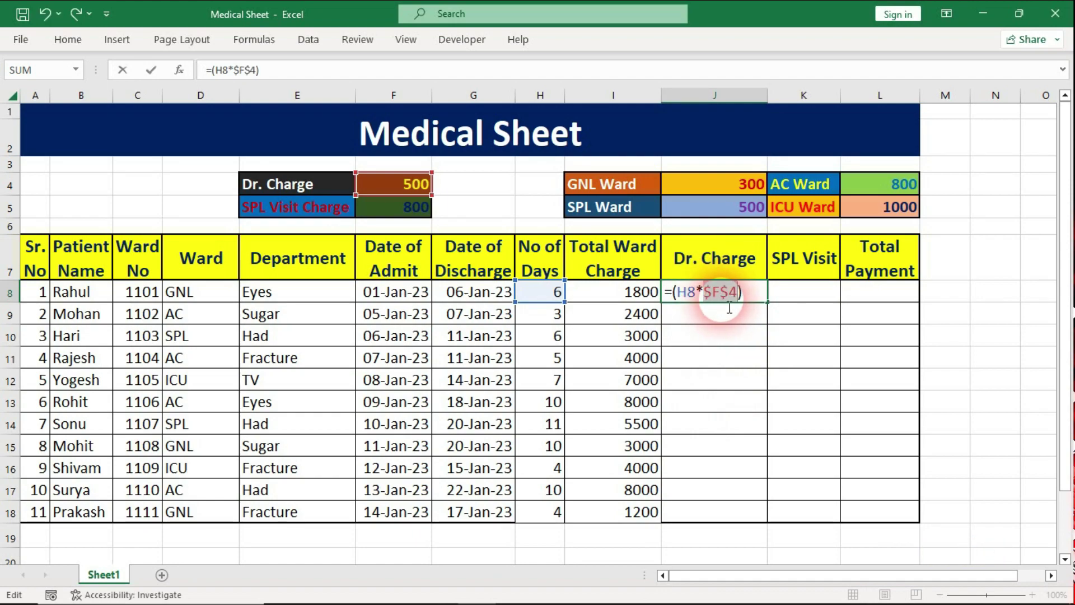
key("Return")
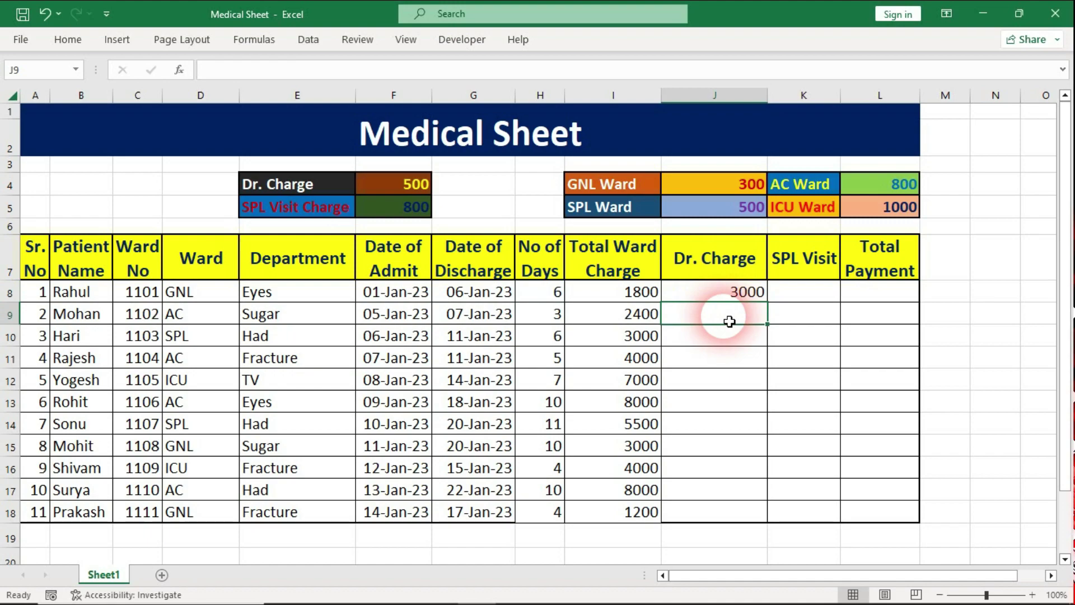
Enter =(H9*$F$4) in J9 with an absolute F4 reference
type("=(")
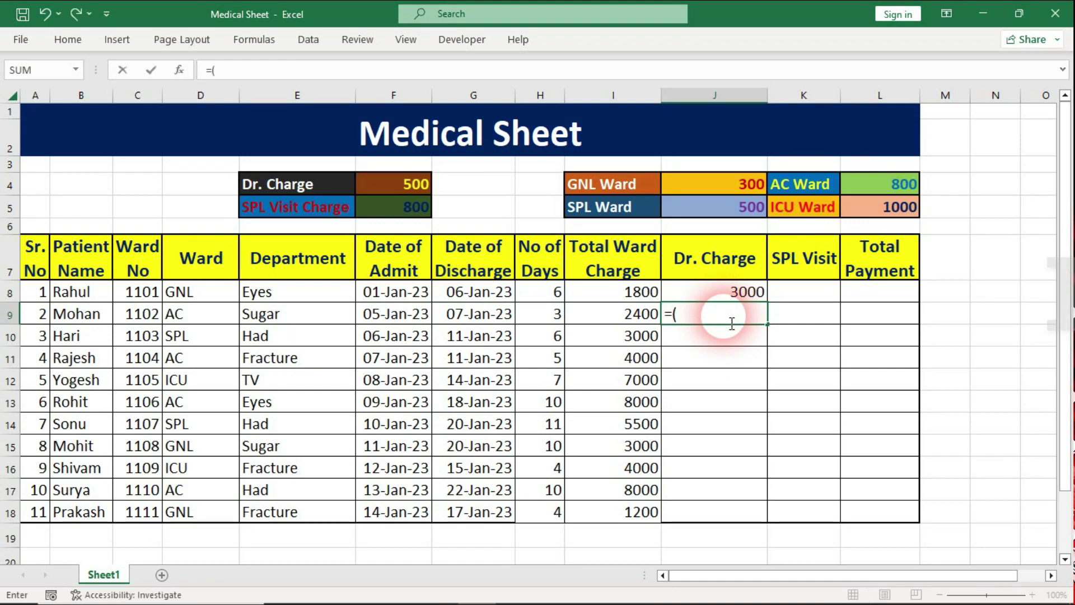
left_click(549, 317)
type("*")
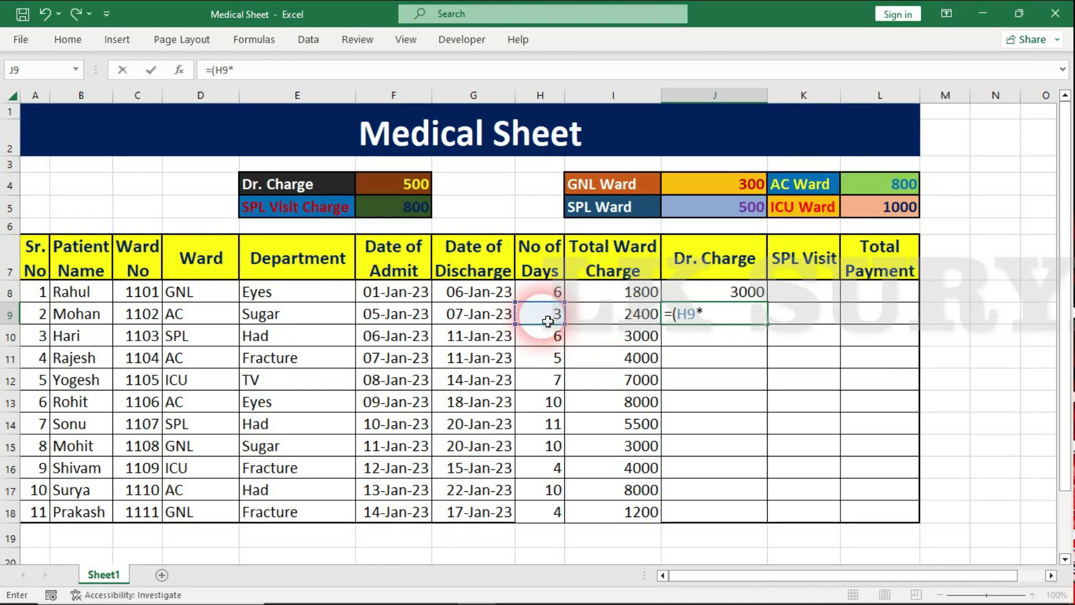
left_click(418, 190)
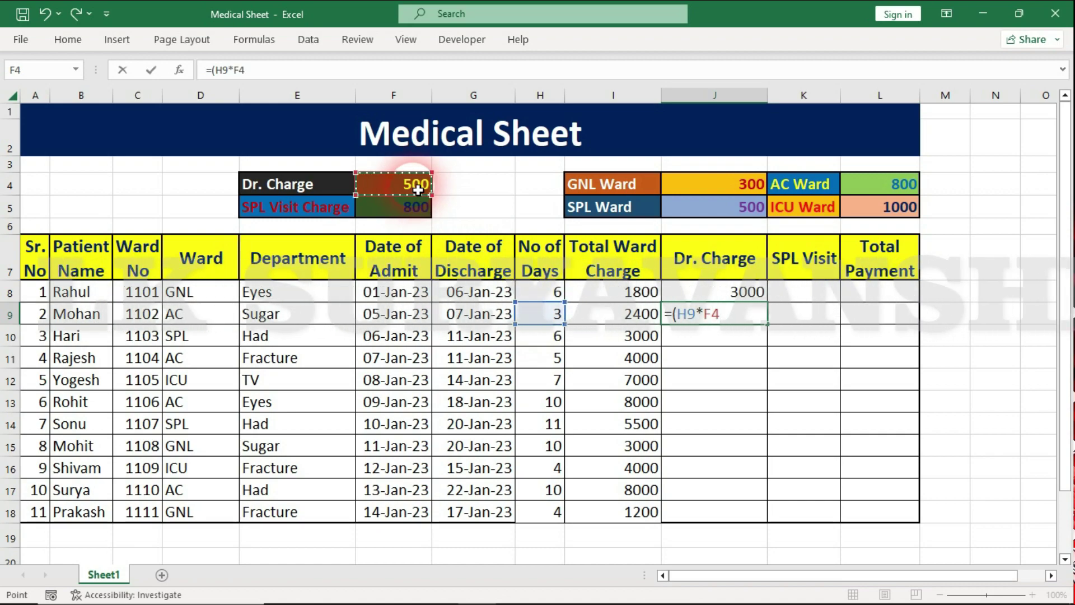
type(")")
key("Return")
left_click(707, 314)
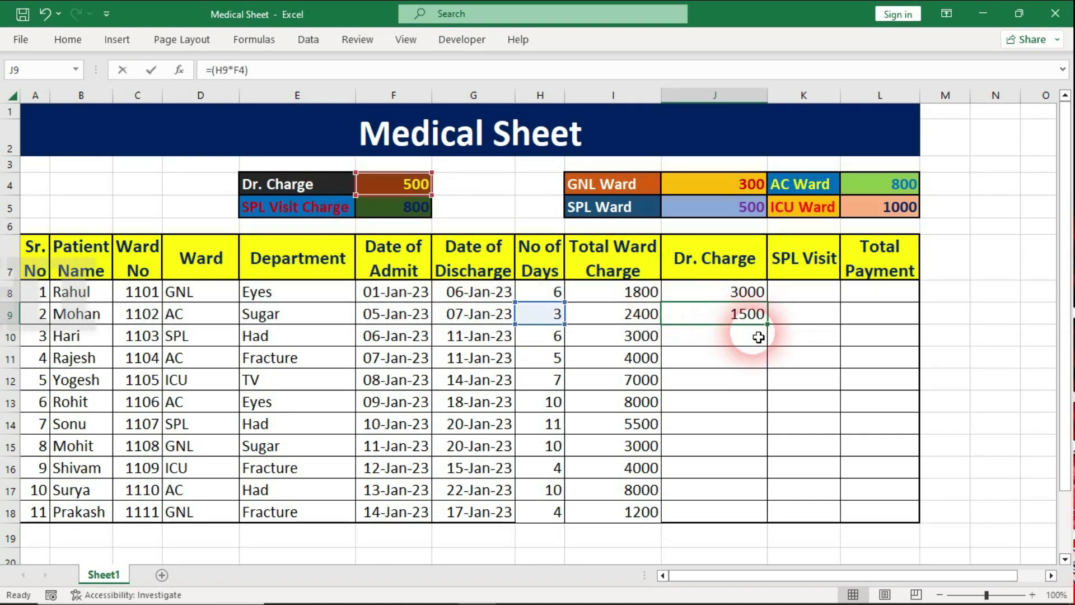
double_click(714, 319)
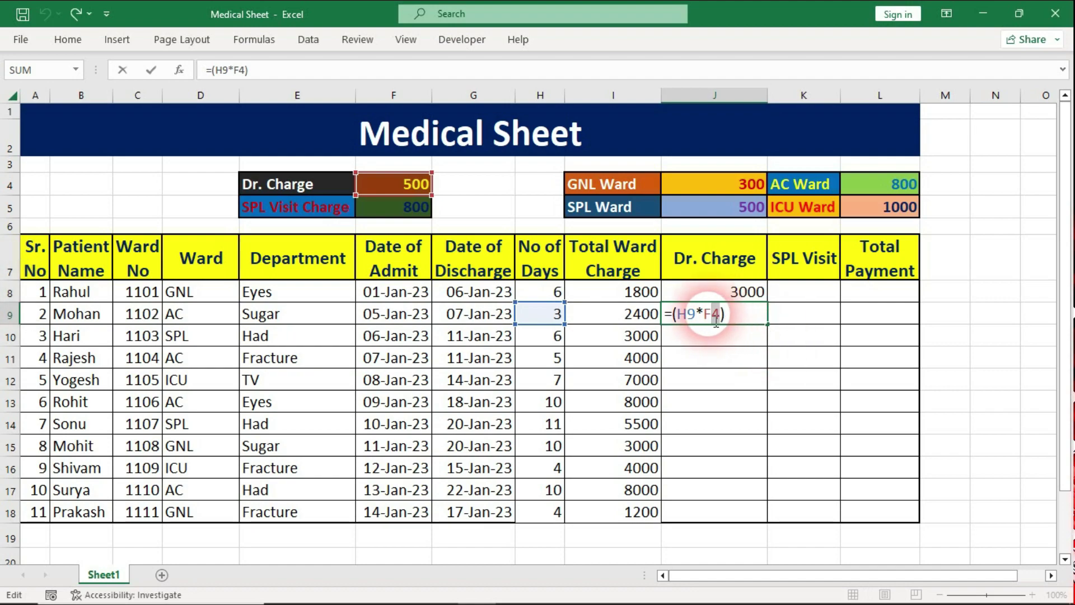
key("F4")
key("Return")
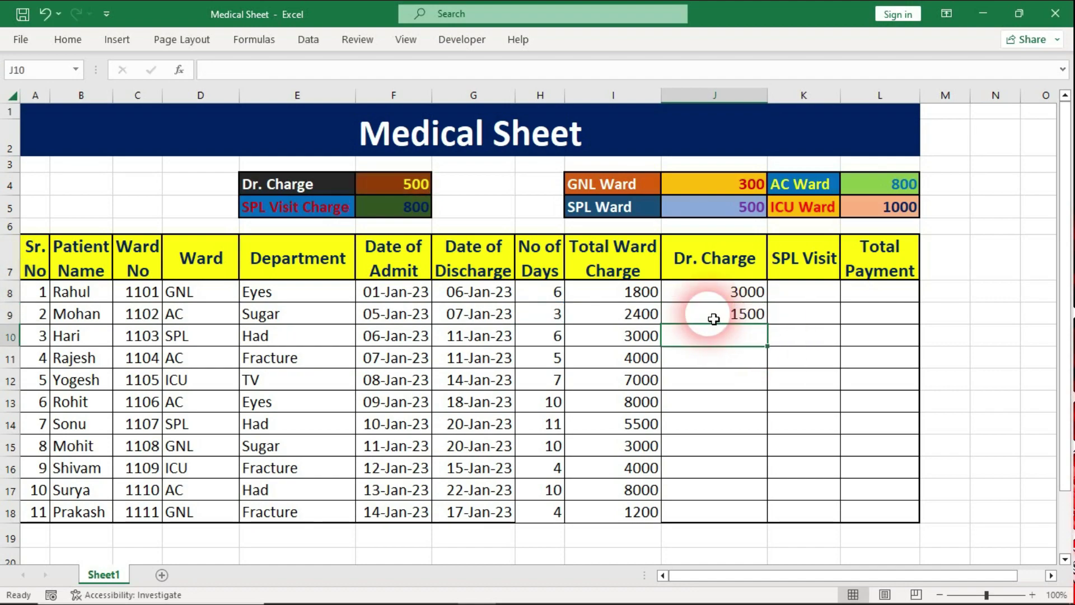
Fill the Dr. Charge formula down to J18 and check the copied cells
left_click(711, 314)
double_click(774, 329)
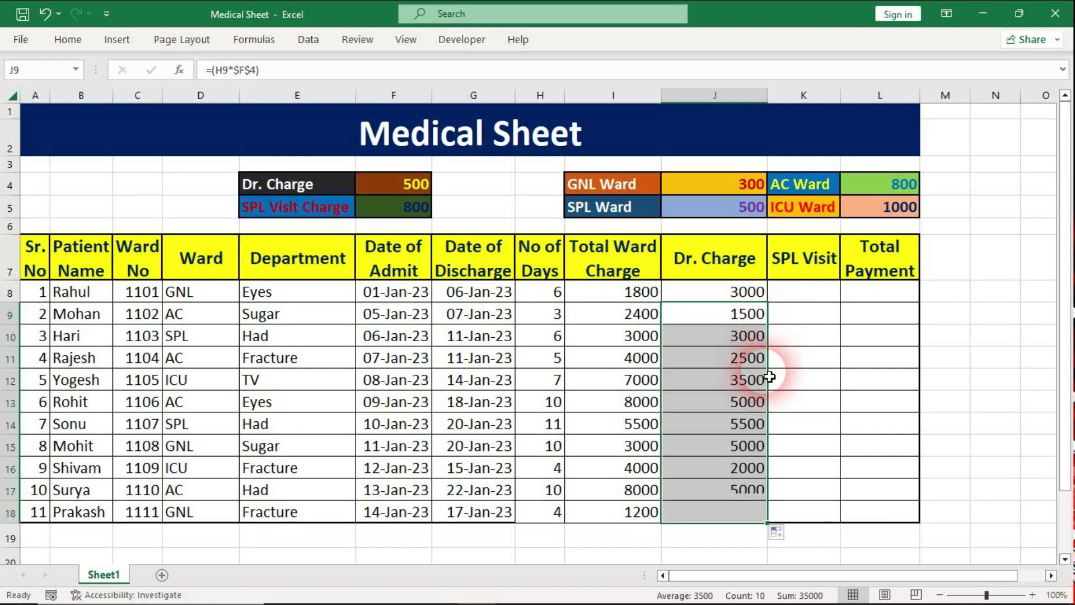
left_click(732, 468)
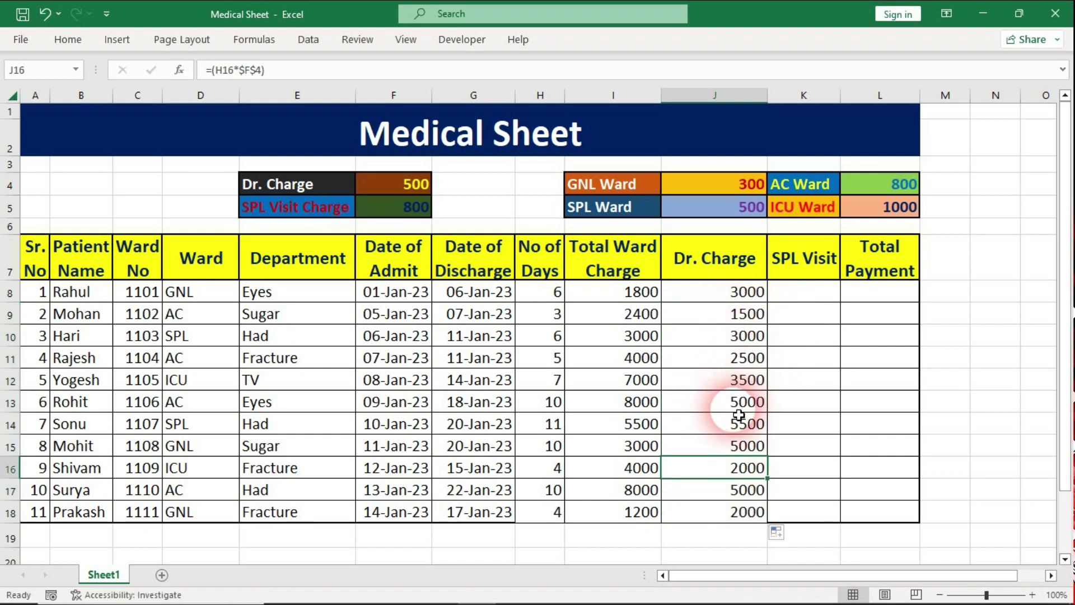
left_click(738, 354)
left_click(743, 316)
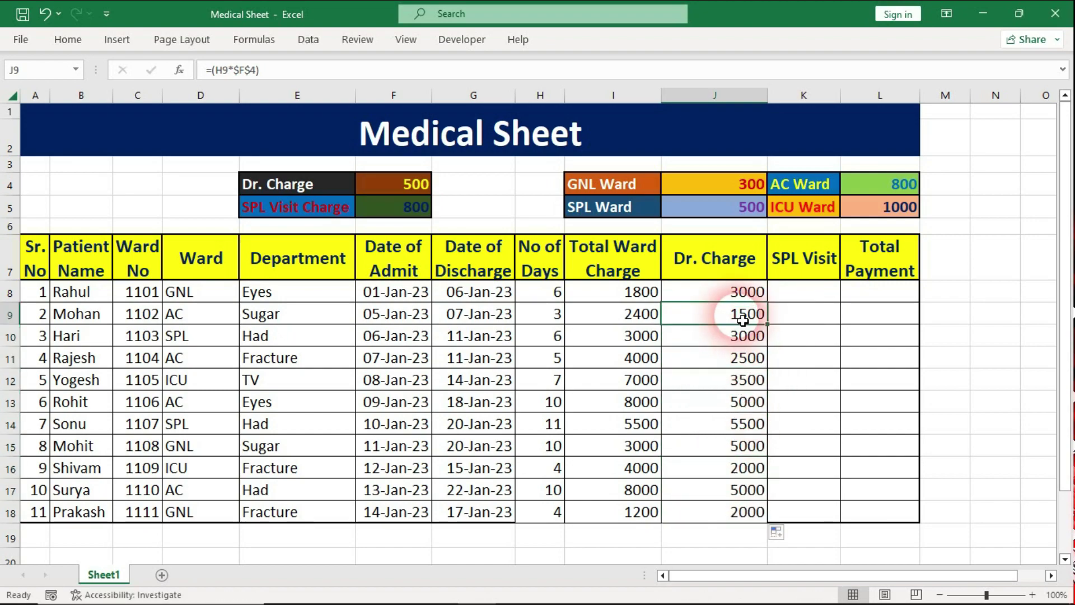
left_click(792, 296)
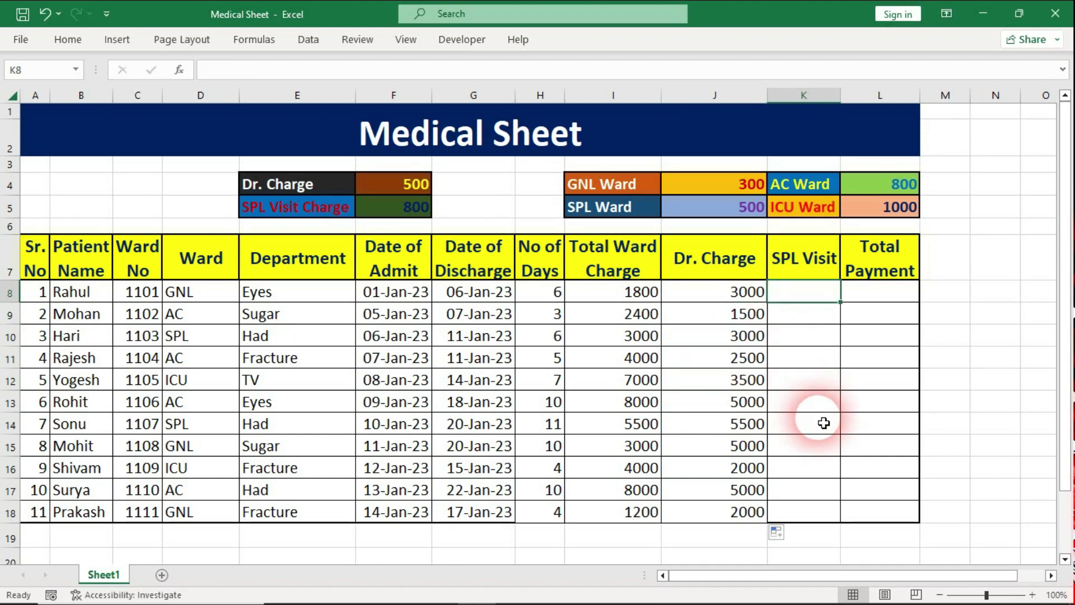
left_click(820, 383)
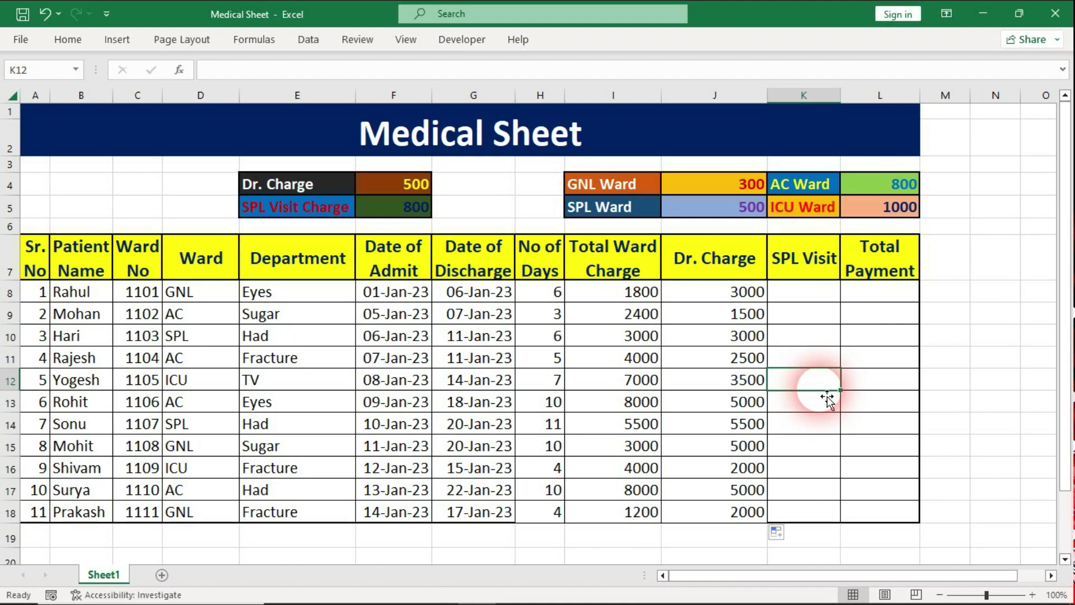
left_click(826, 358)
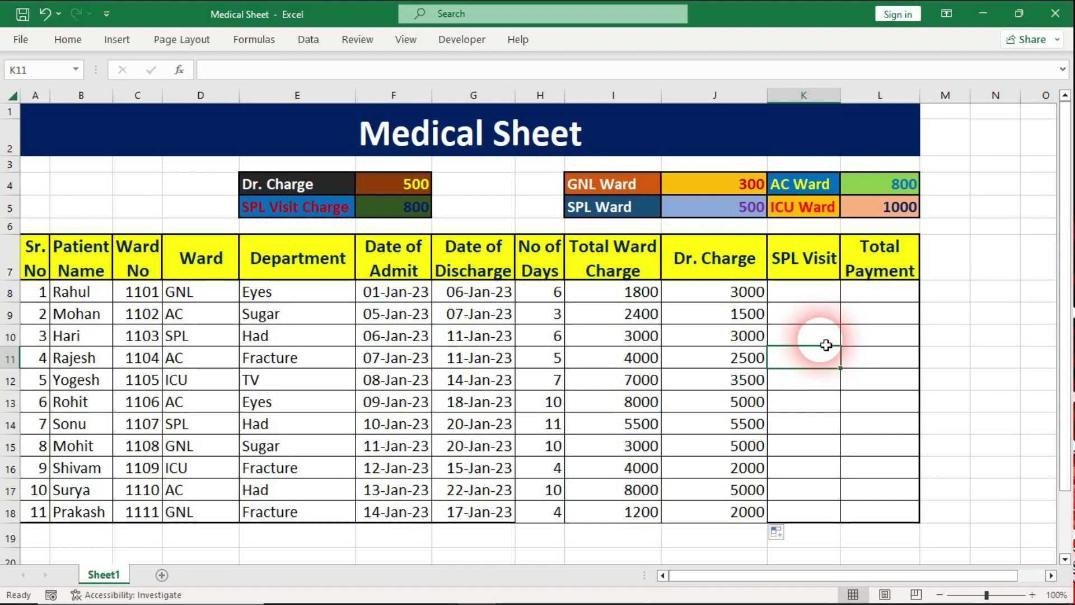
left_click(826, 345)
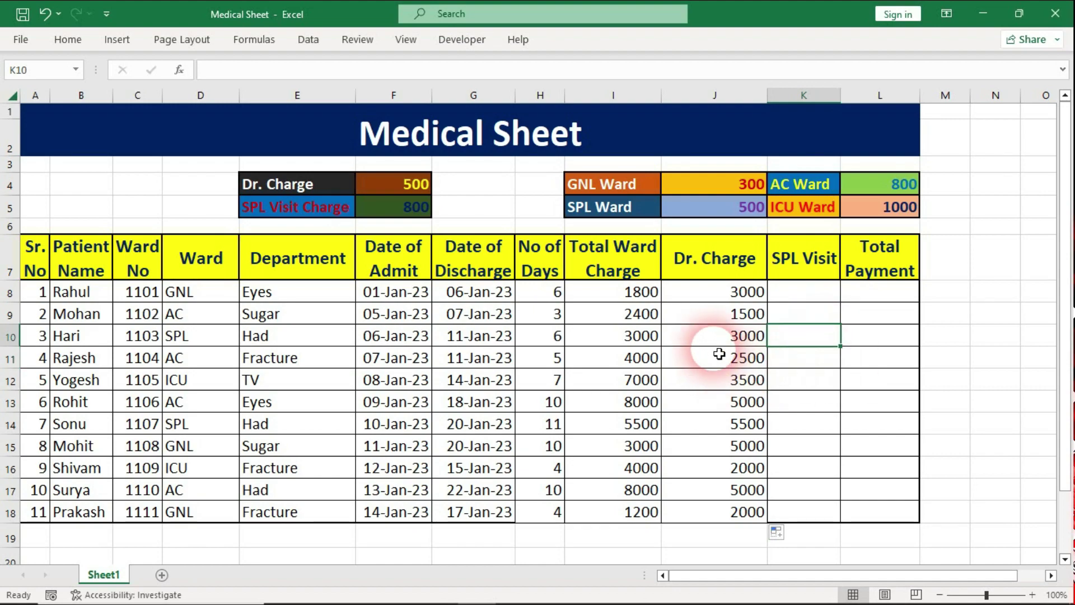
left_click_drag(724, 319, 738, 477)
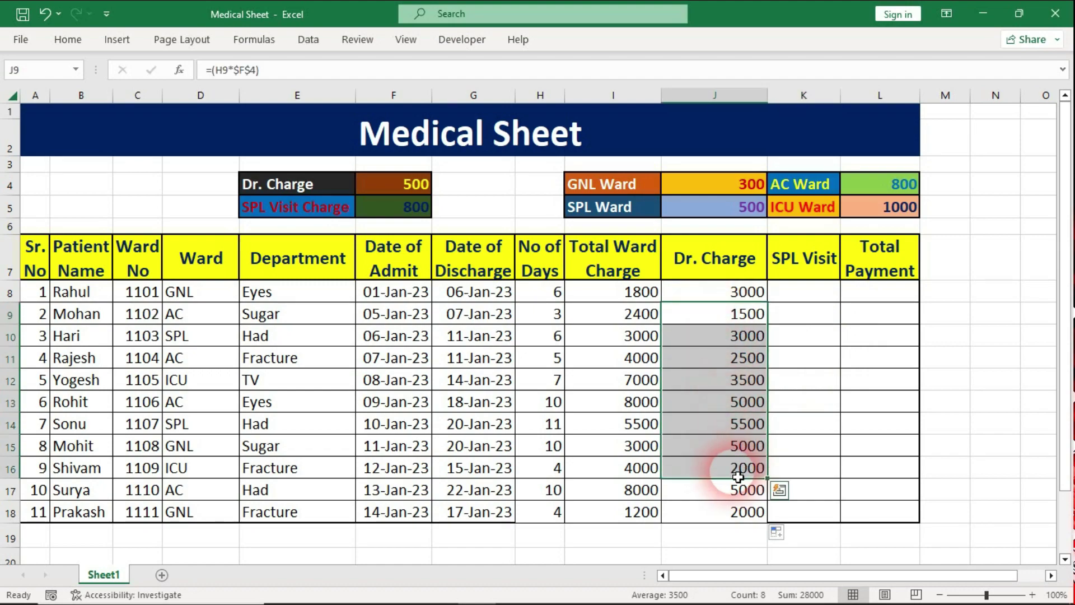
left_click(819, 410)
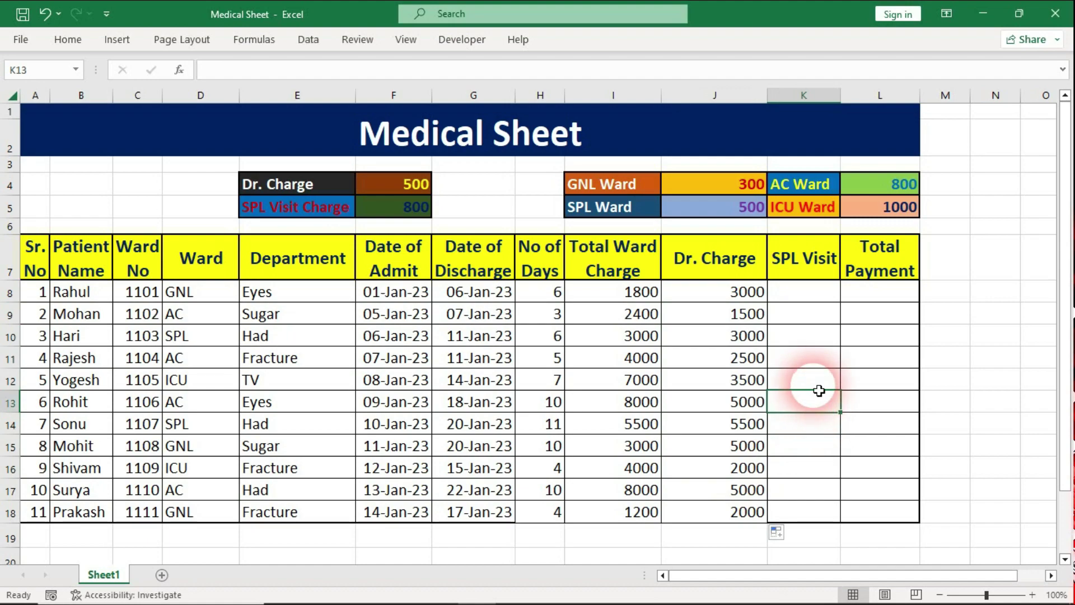
left_click_drag(723, 315, 732, 429)
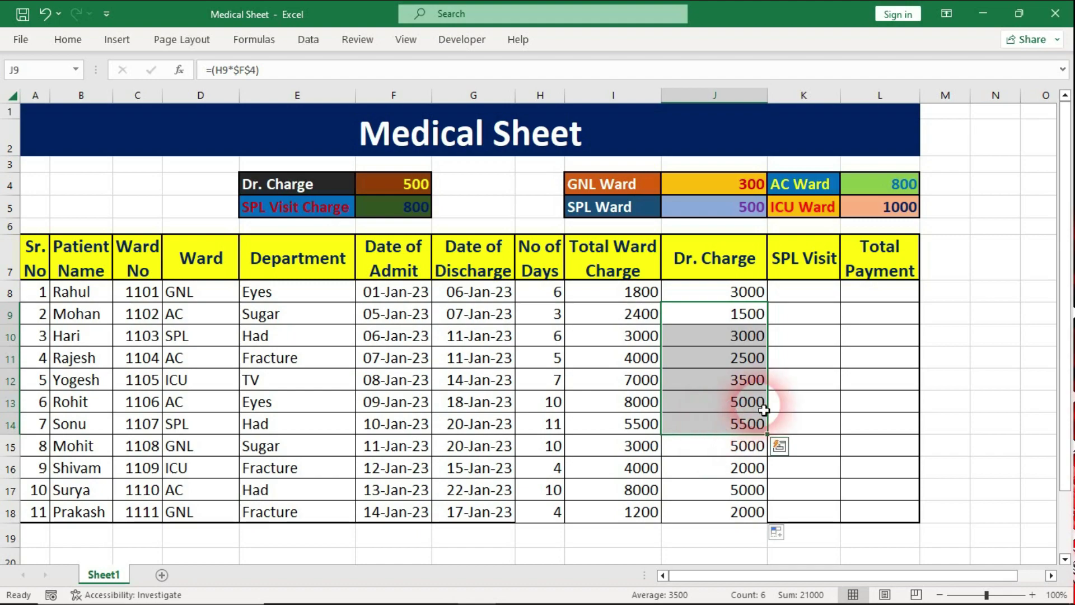
left_click(809, 379)
left_click(812, 363)
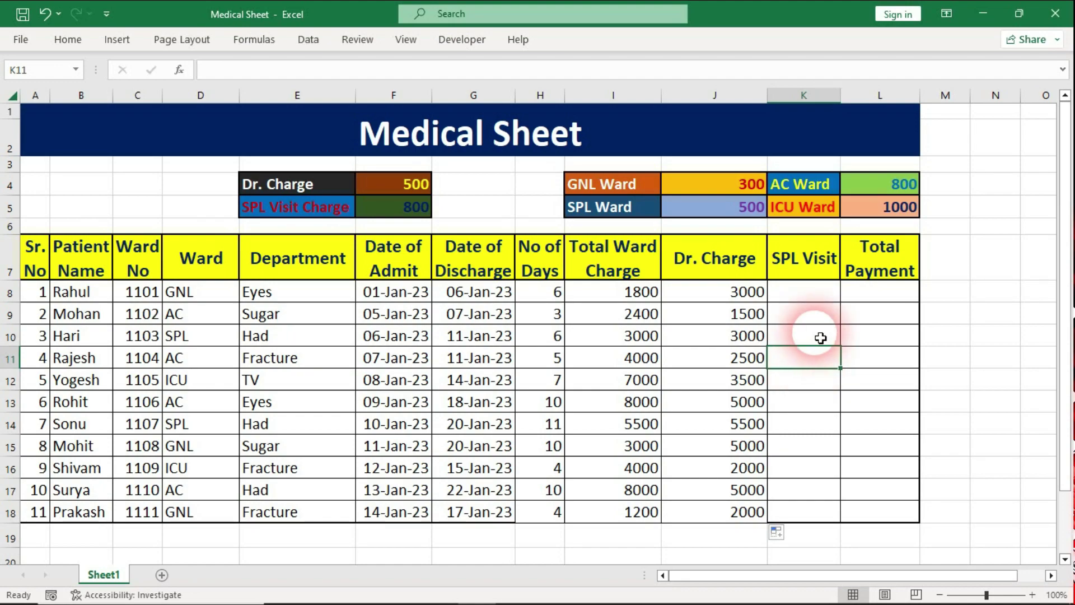
left_click(820, 337)
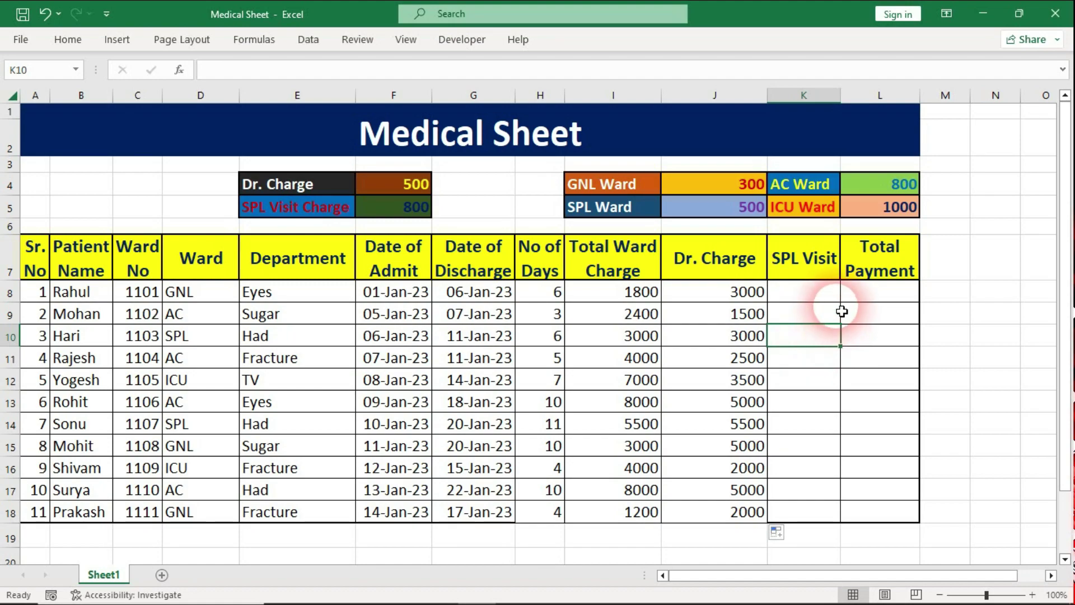
left_click_drag(819, 292, 816, 491)
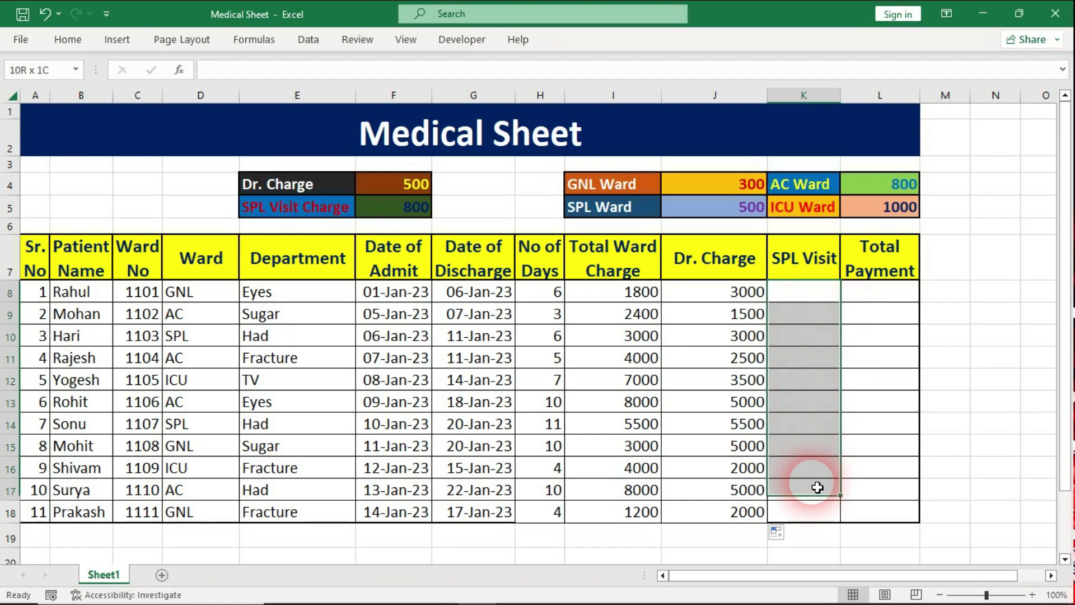
left_click(827, 361)
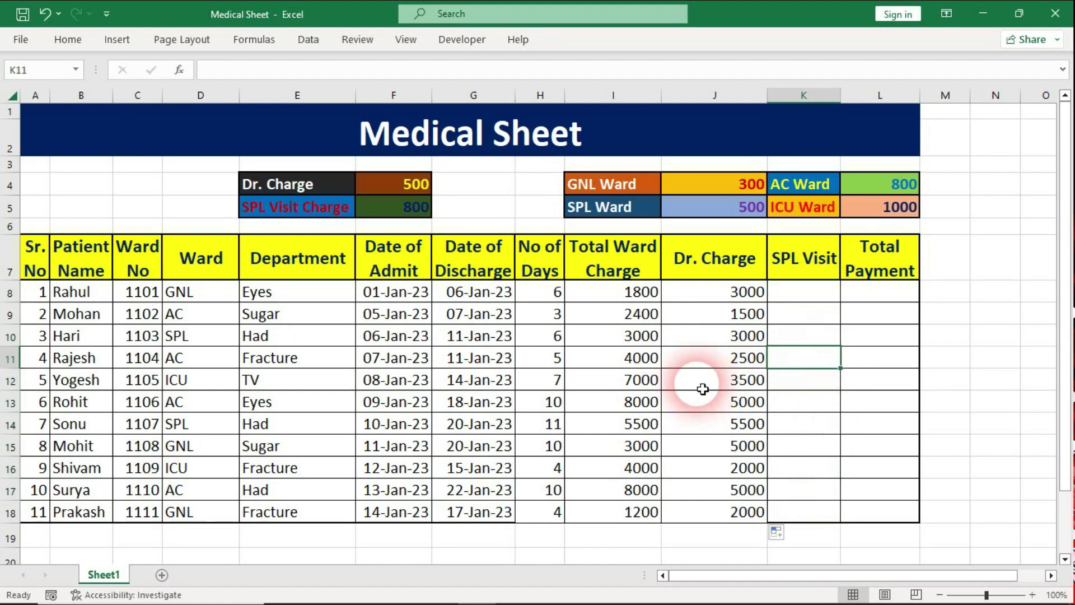
left_click_drag(539, 289, 554, 508)
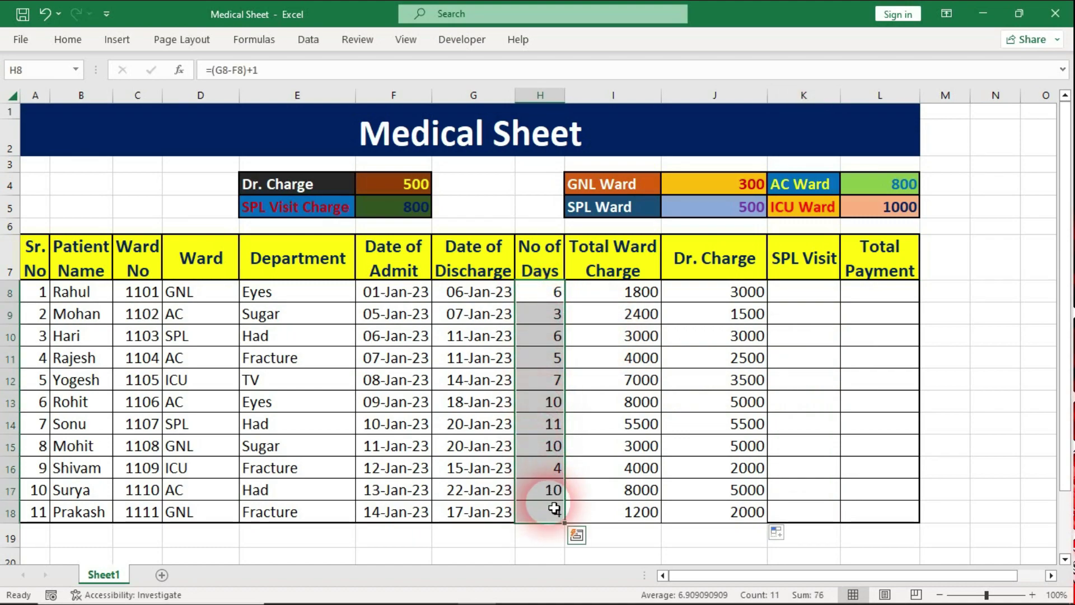
left_click(814, 322)
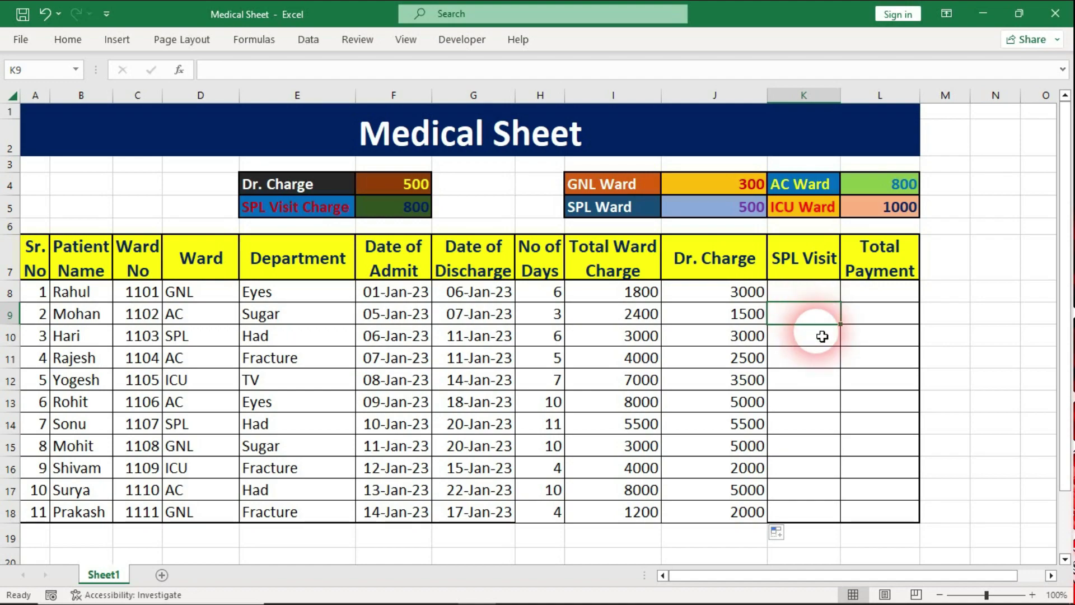
Enter =(2*F5) in K10 to show an SPL Visit charge of 1600
left_click(817, 347)
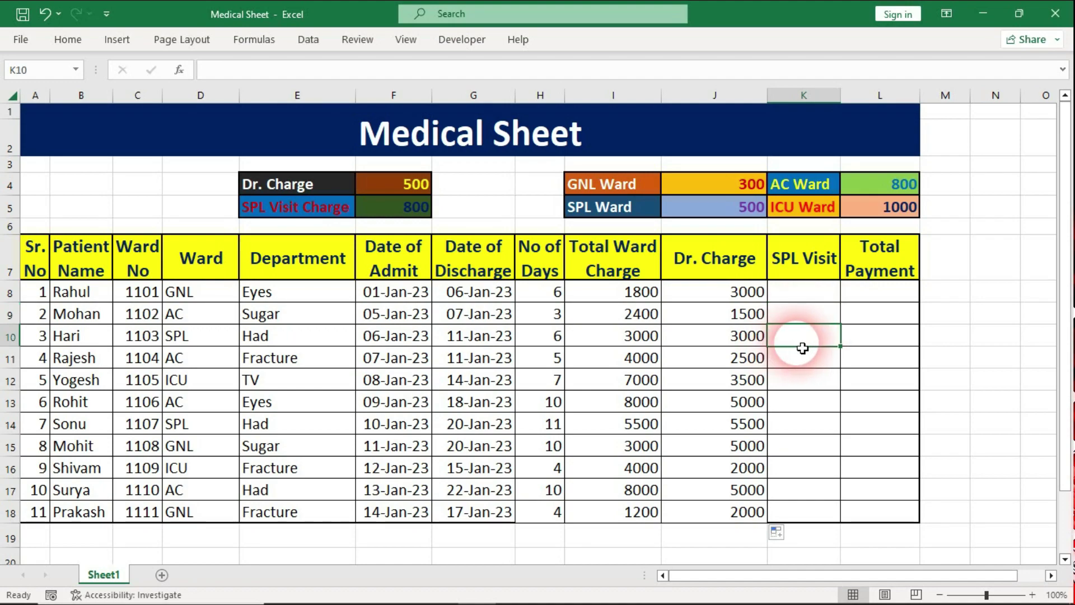
type("=")
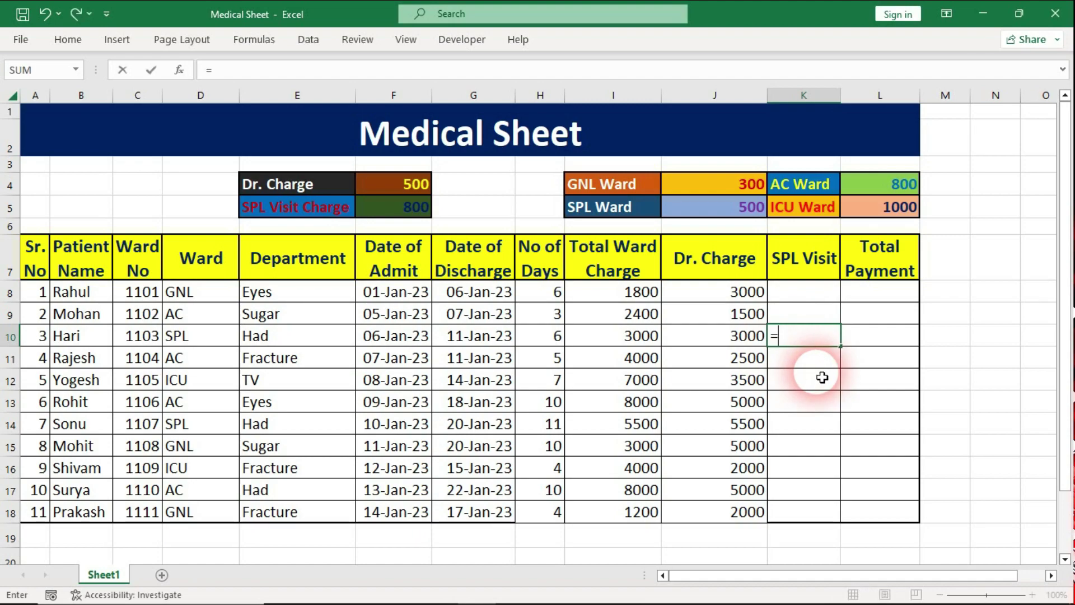
type("(")
type("2")
type("*")
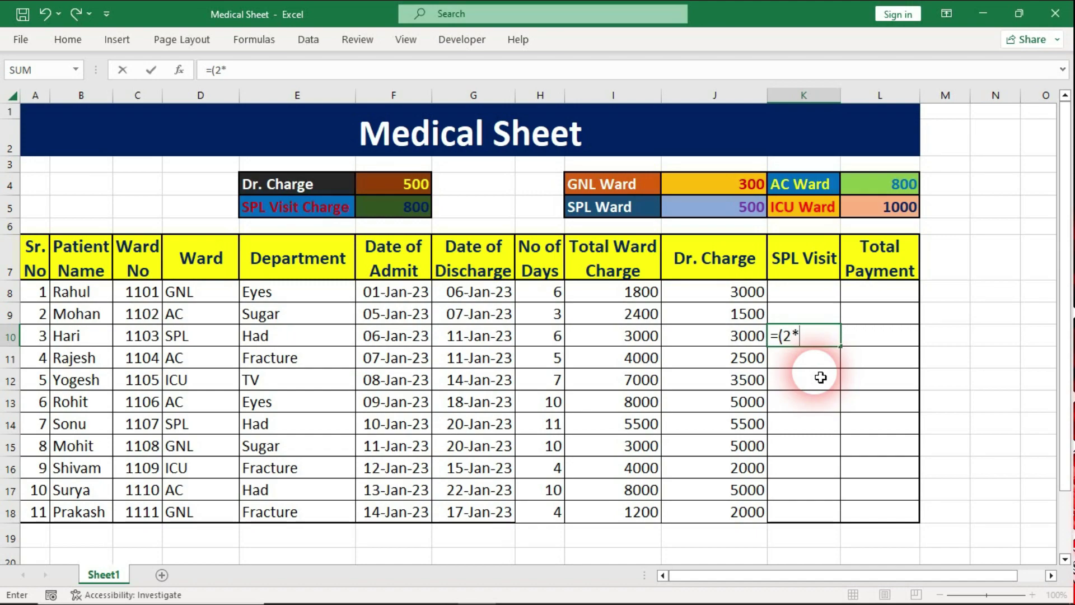
left_click(390, 217)
type(")")
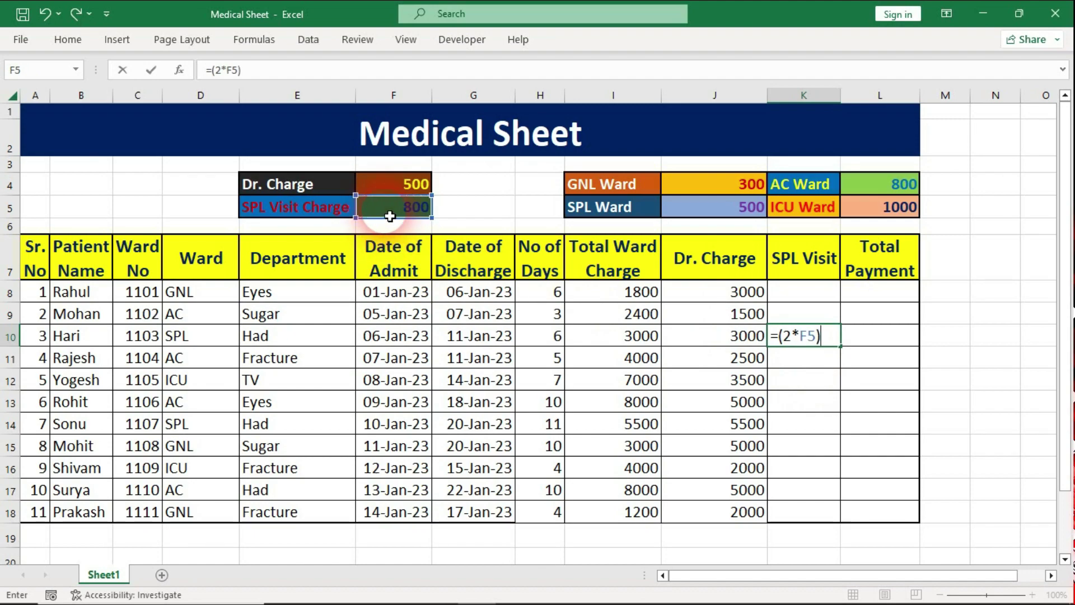
key("Return")
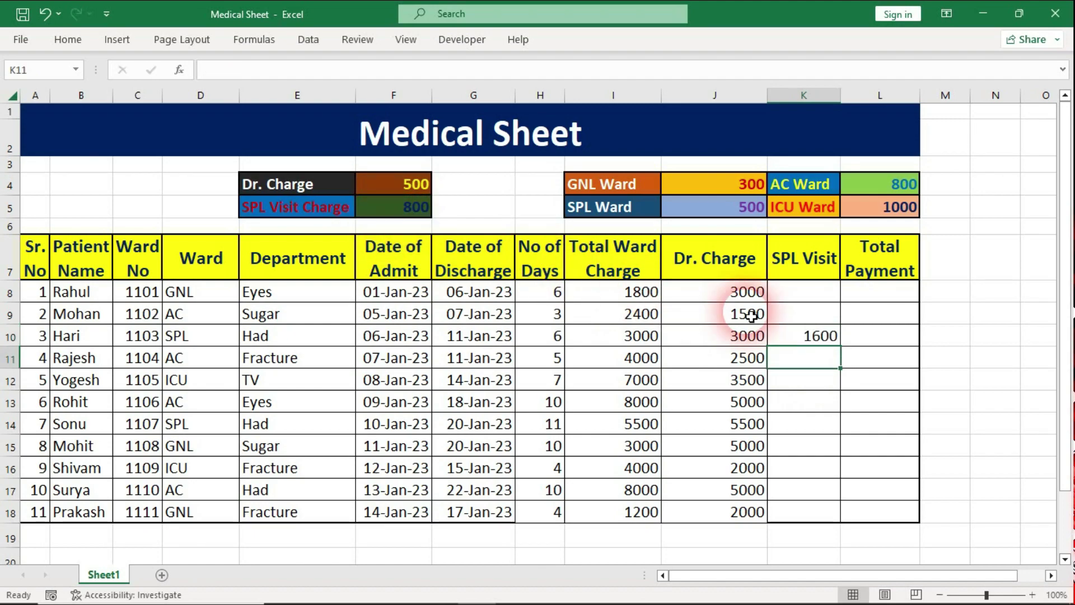
left_click(812, 340)
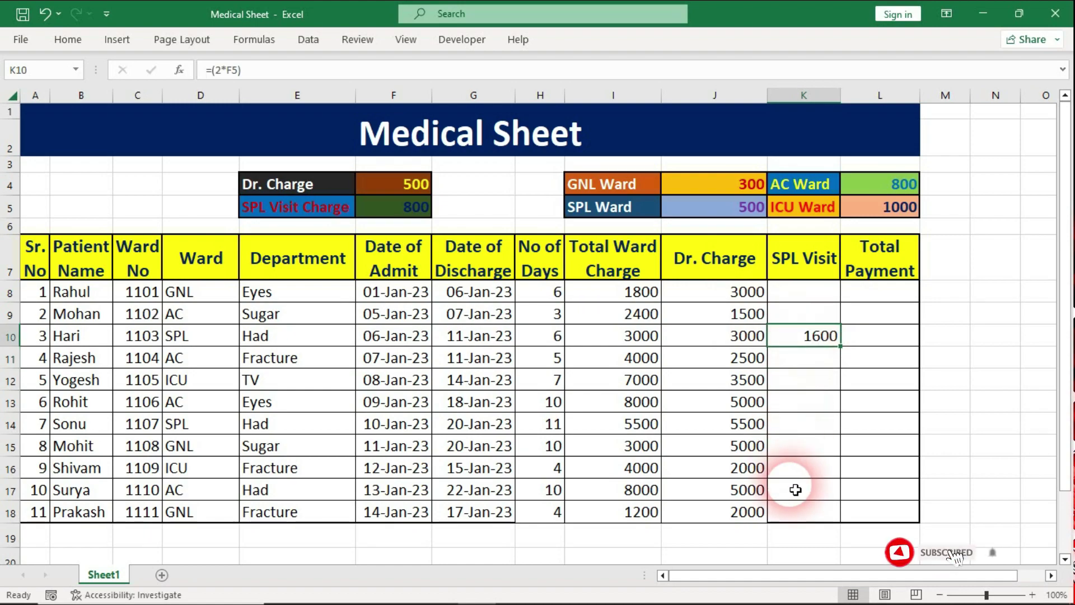
Enter =(4*F5) in K17 to show an SPL Visit charge of 3200
left_click(796, 490)
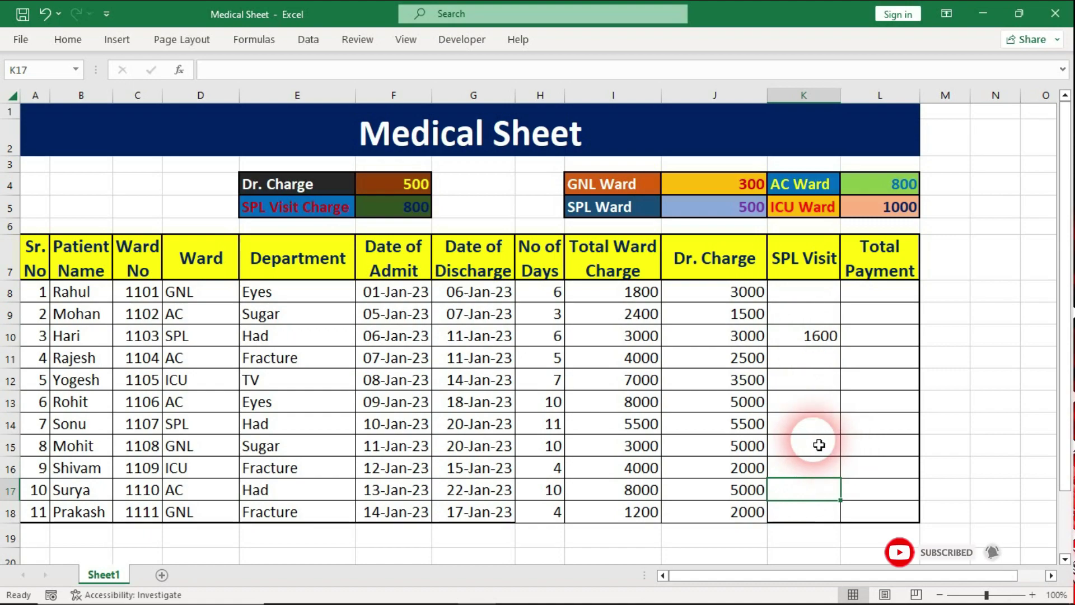
type("=(")
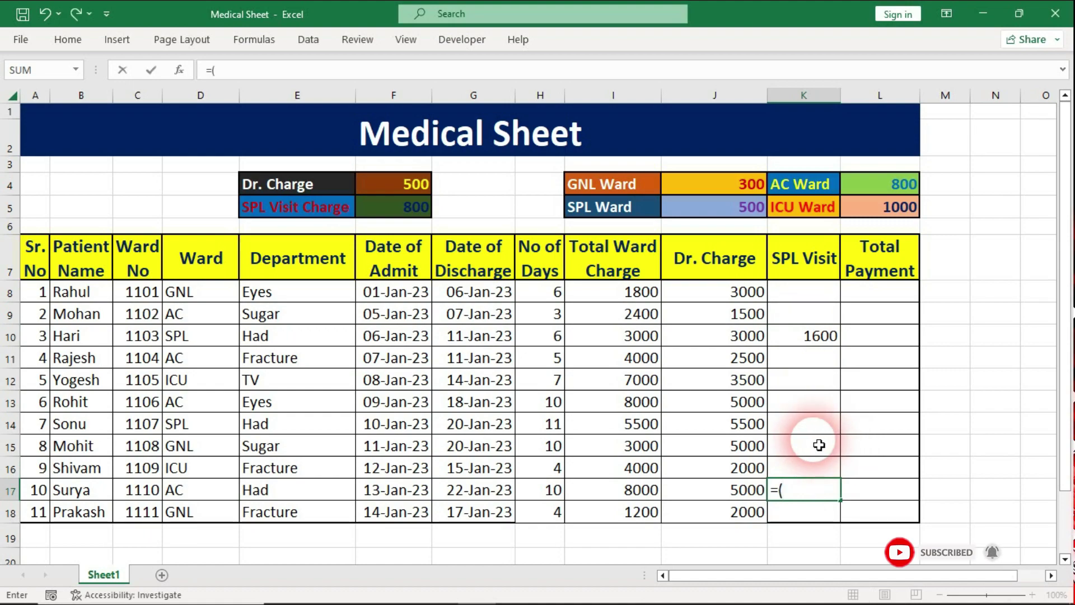
type("4")
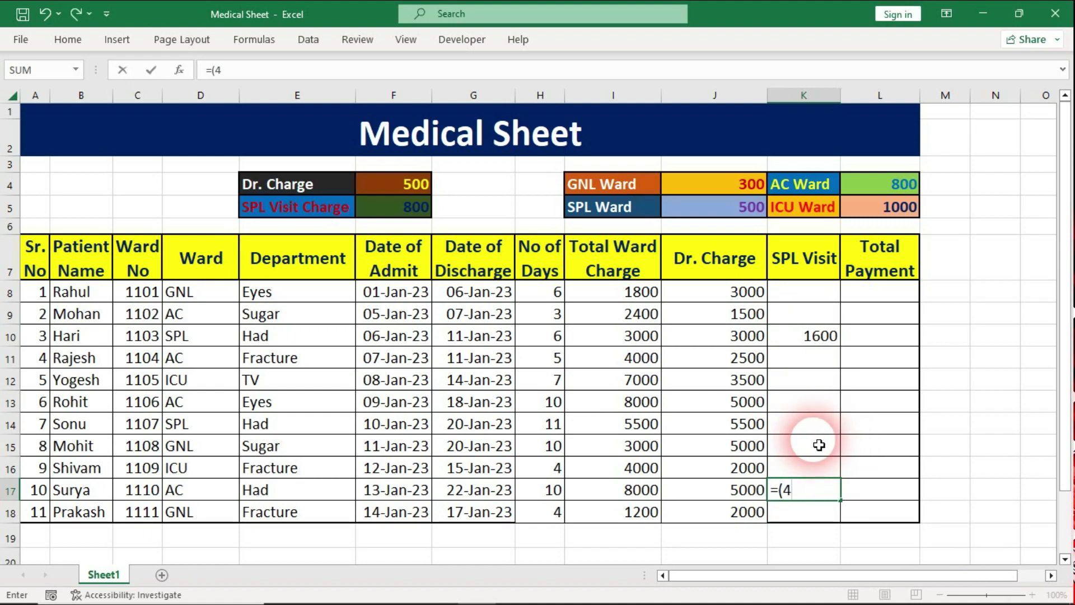
type("*")
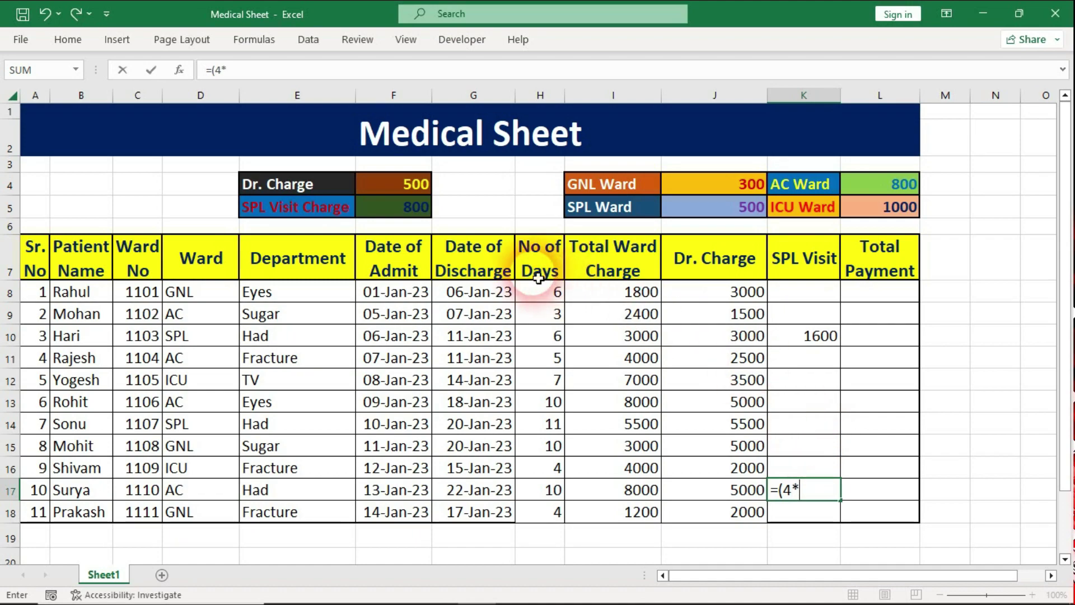
left_click(395, 213)
type(")")
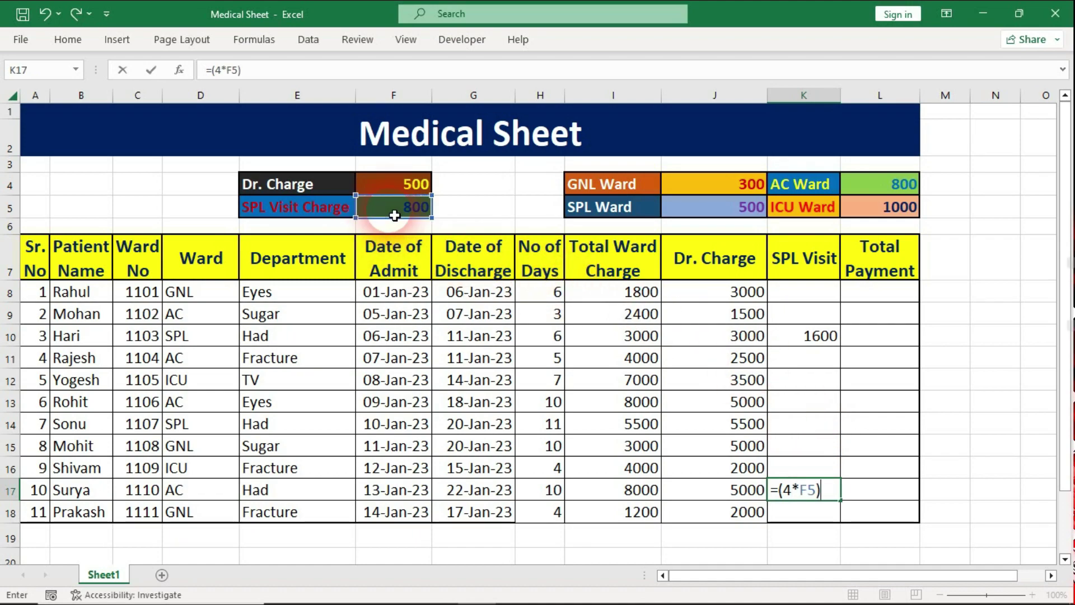
key("Return")
left_click(818, 489)
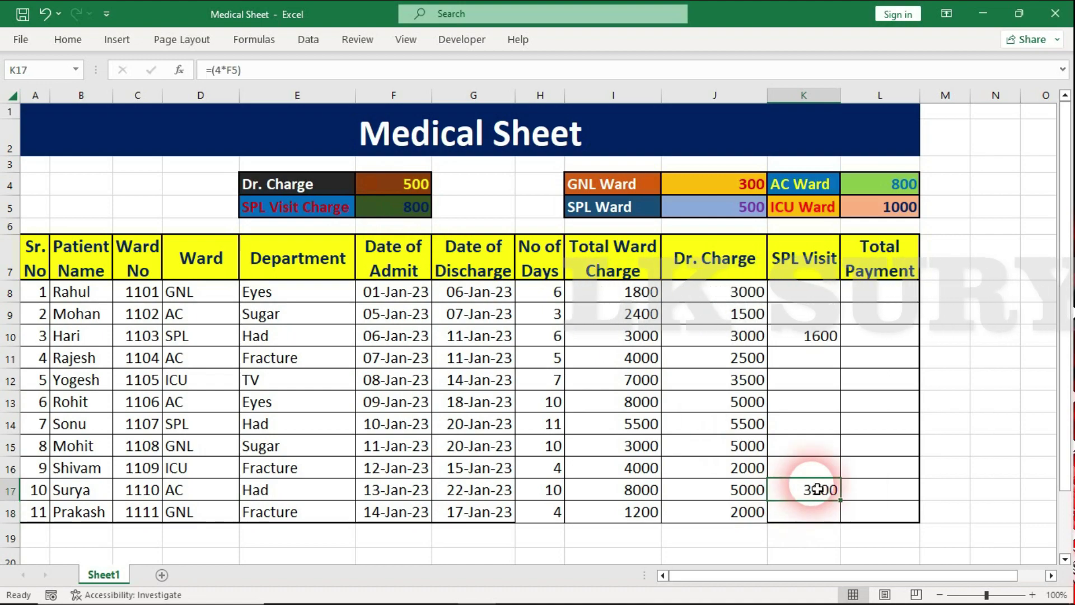
left_click(879, 291)
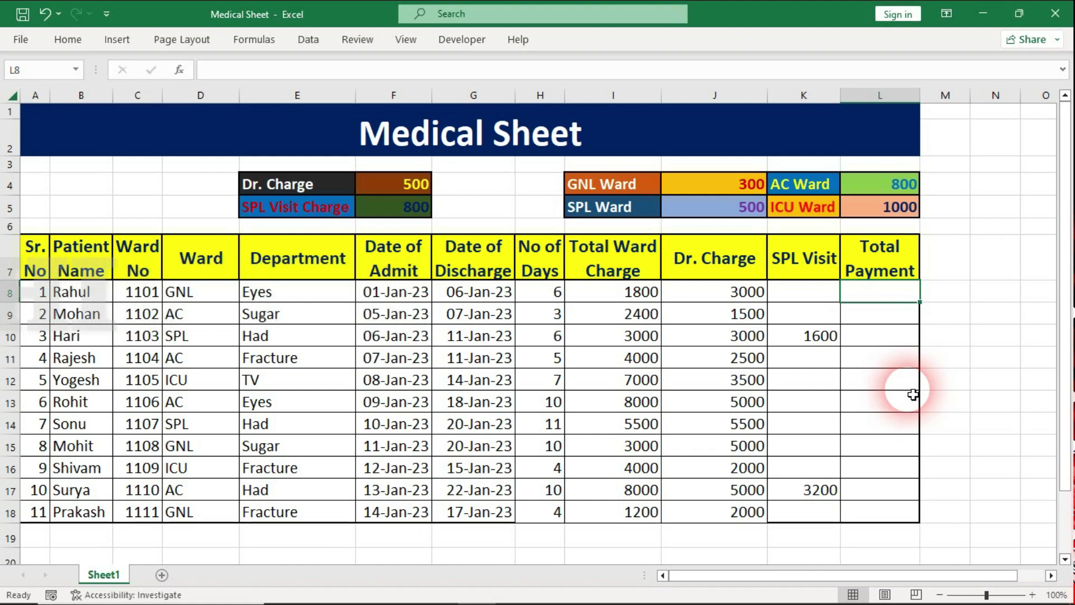
Enter =SUM(I8:K8) in L8 for the first Total Payment
type("=S")
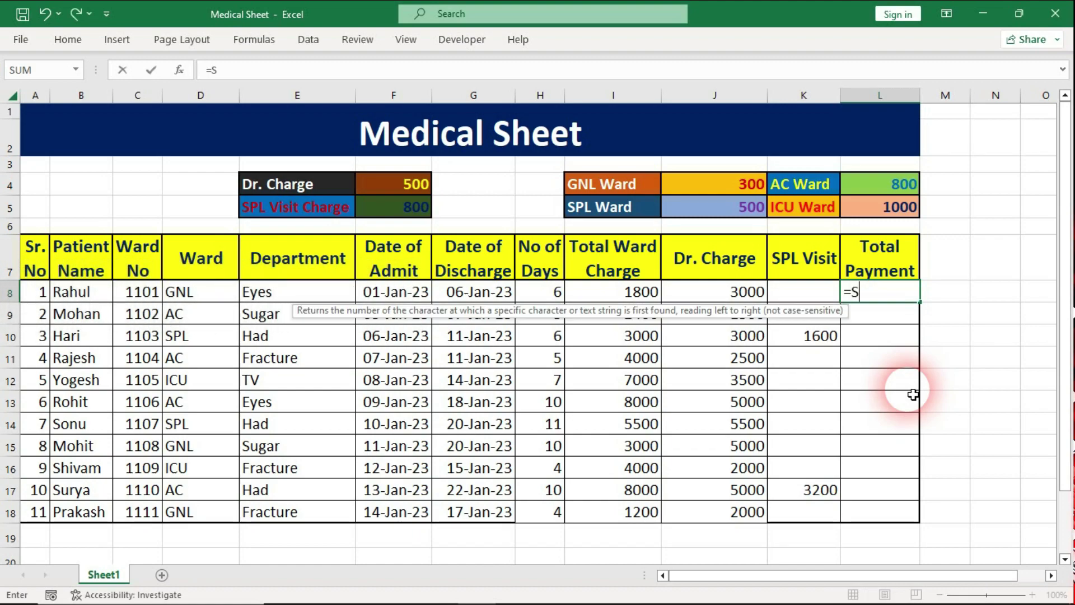
type("UM")
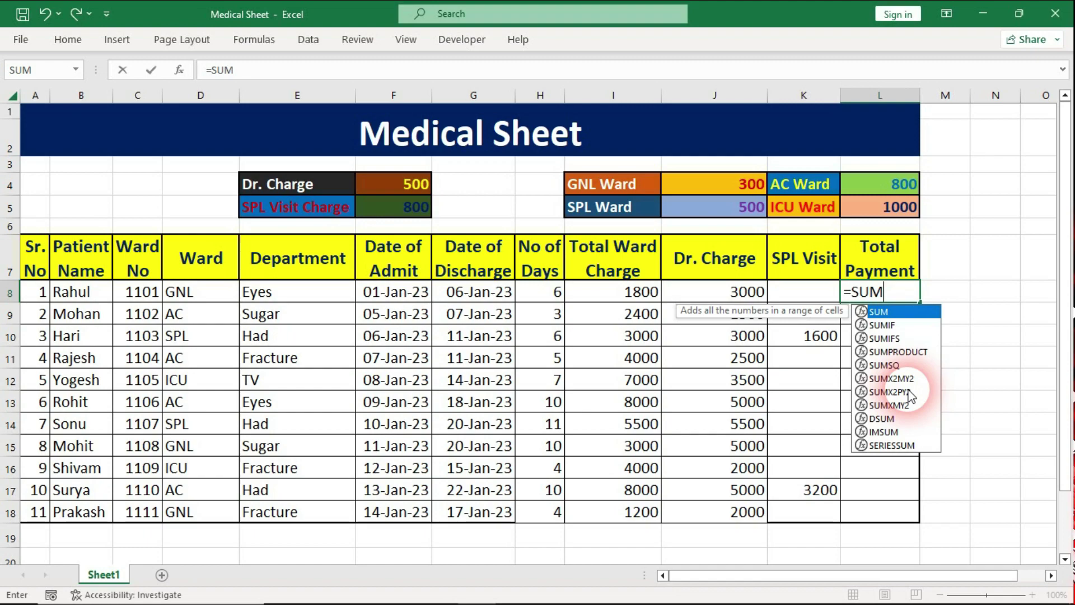
type("(")
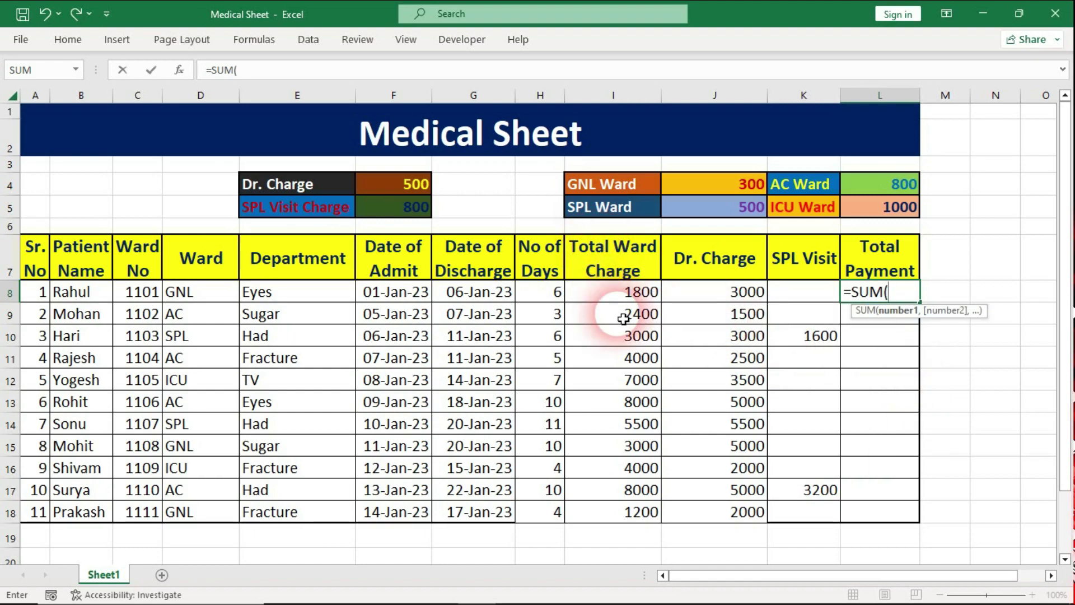
left_click_drag(657, 292, 784, 297)
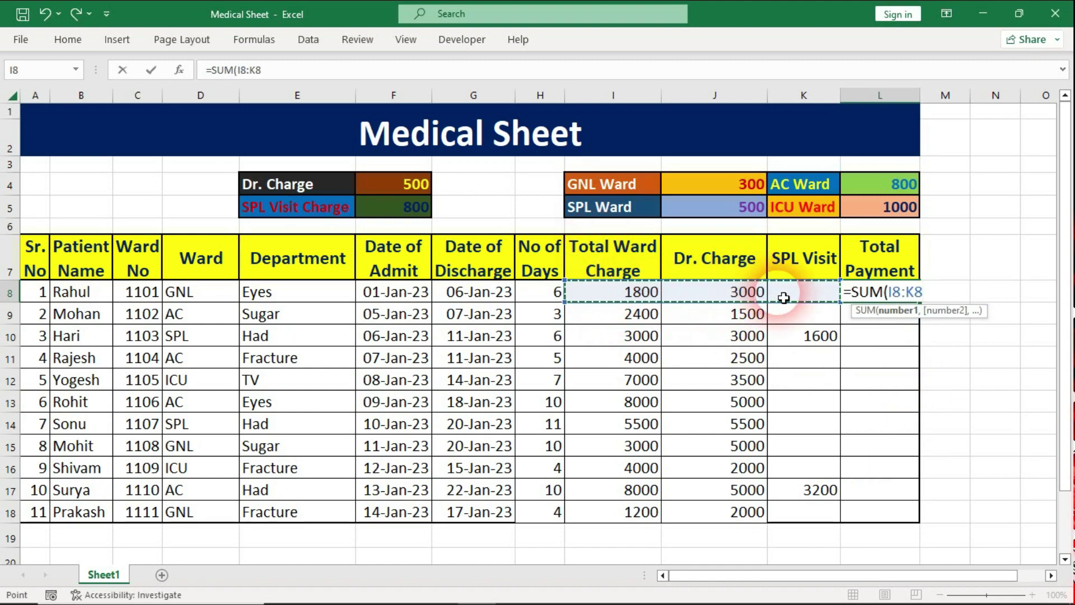
type(")")
key("Return")
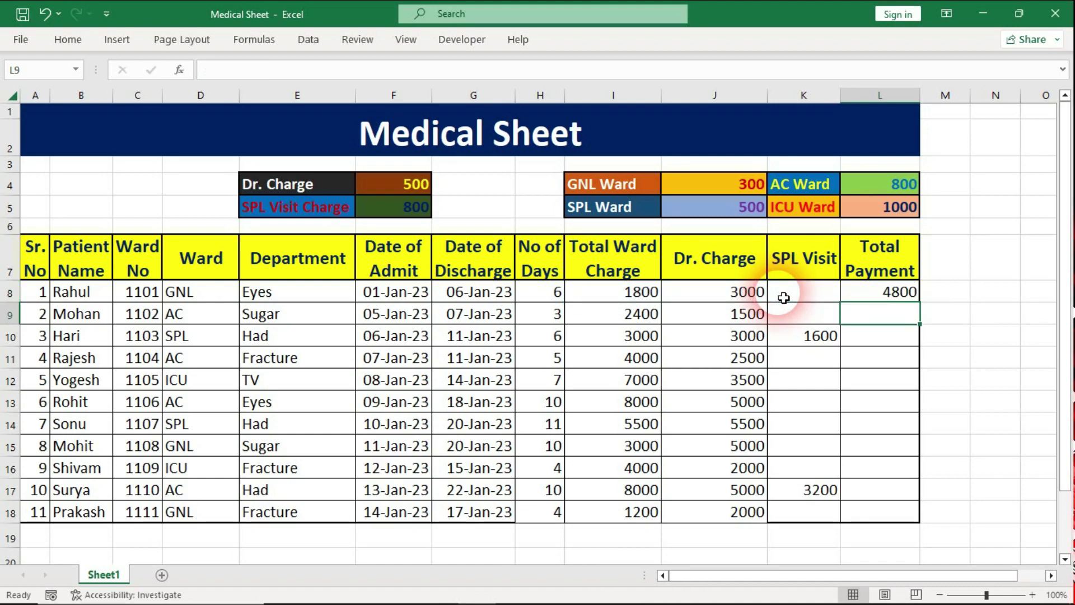
Enter =SUM(I9:K9) in L9 and fill it down to L18
type("=SUM")
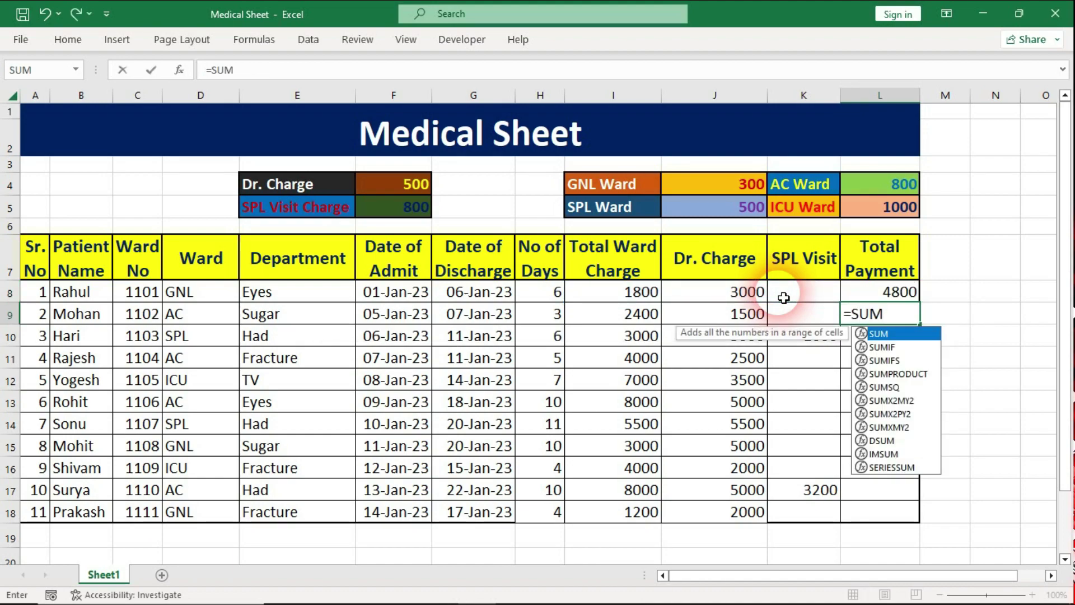
type("(")
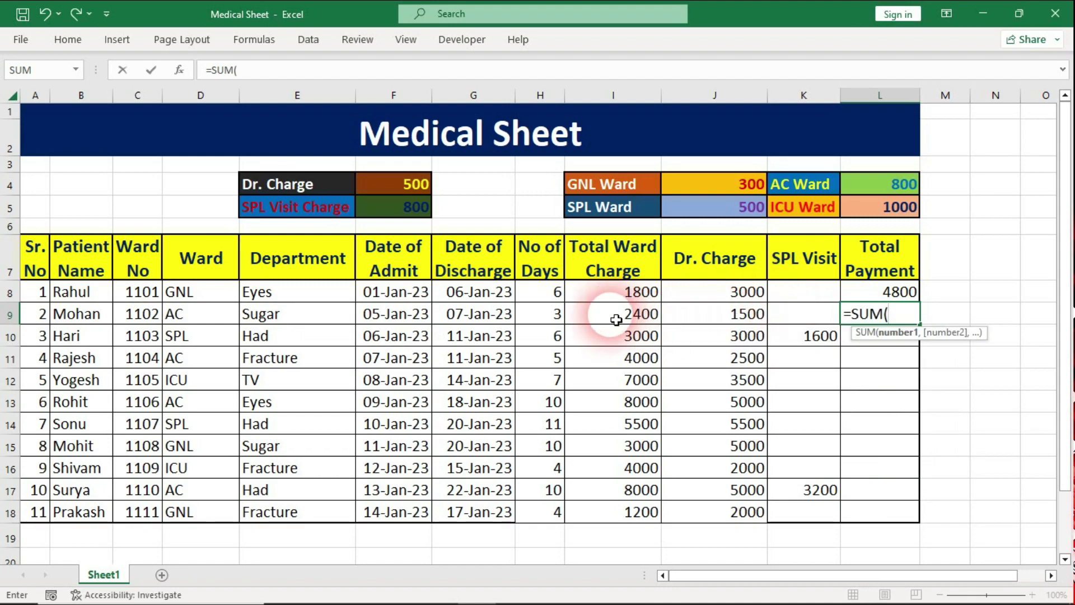
left_click_drag(616, 320, 793, 318)
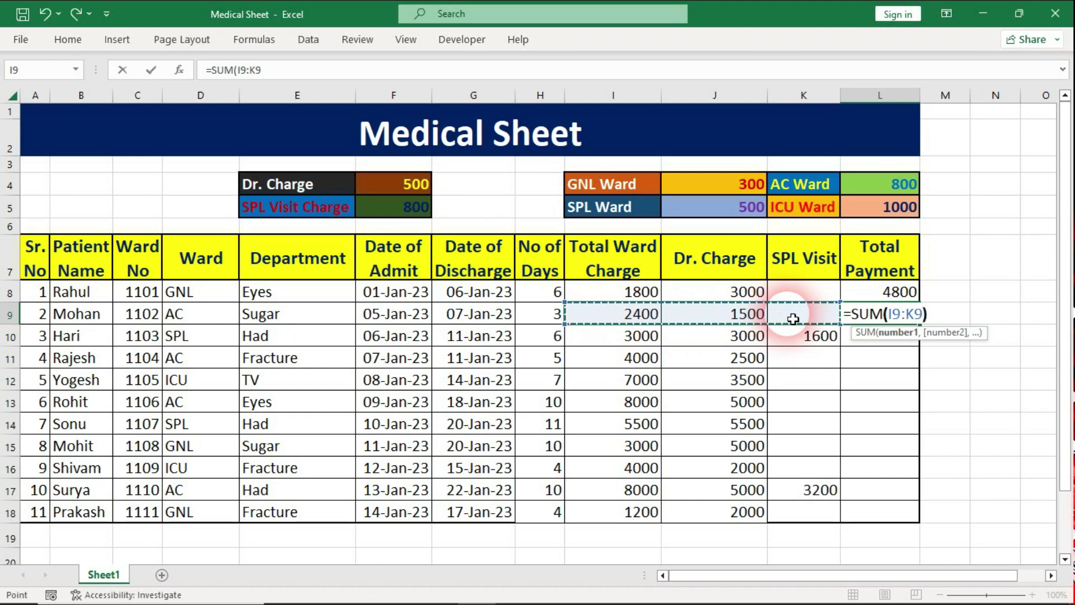
type(")")
key("Return")
left_click(895, 320)
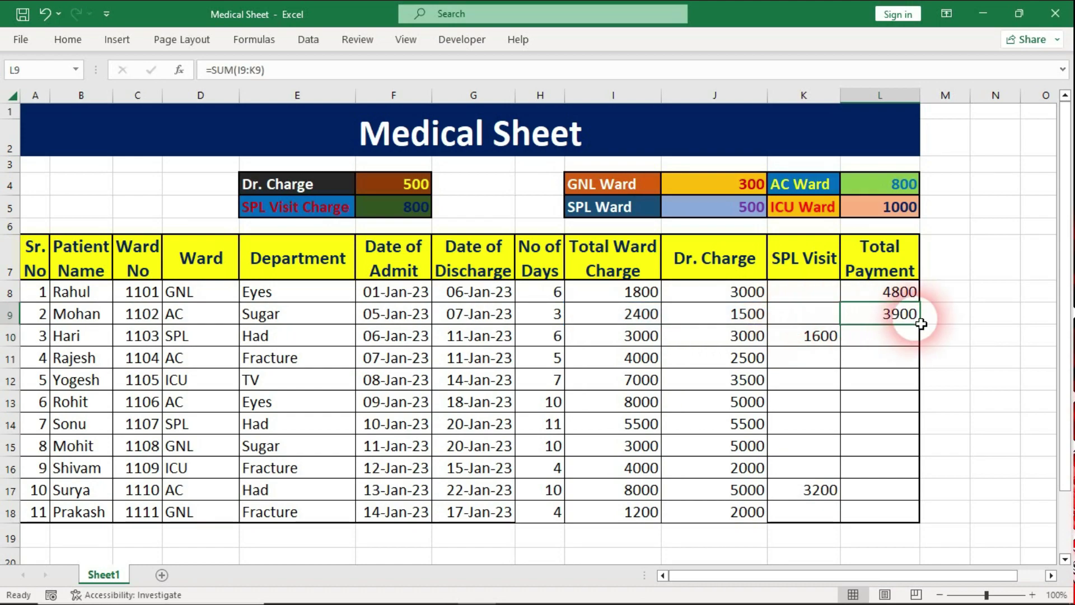
double_click(920, 325)
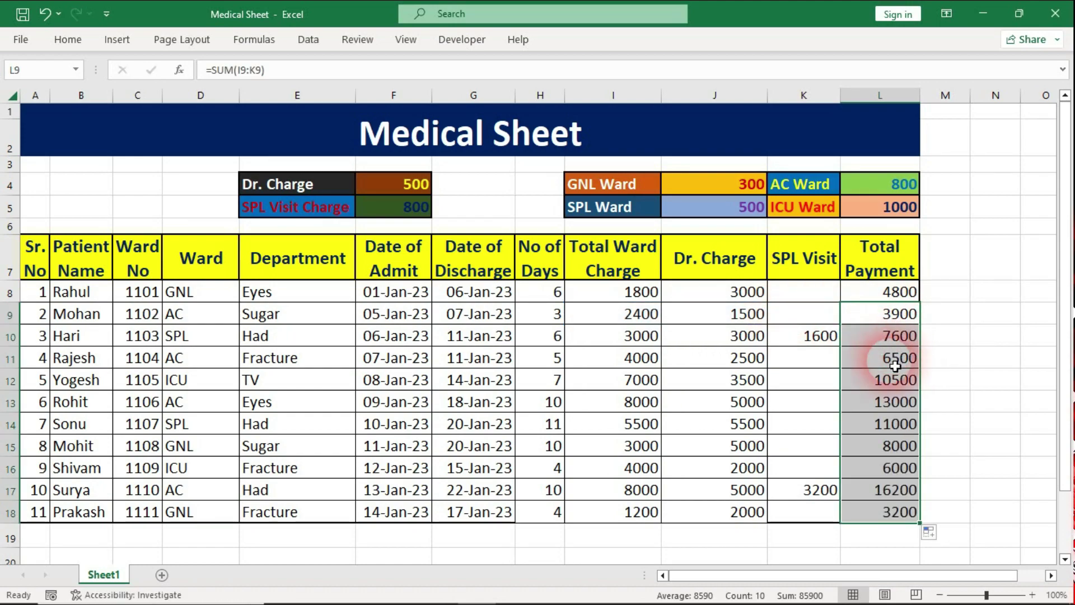
left_click(890, 445)
left_click(952, 374)
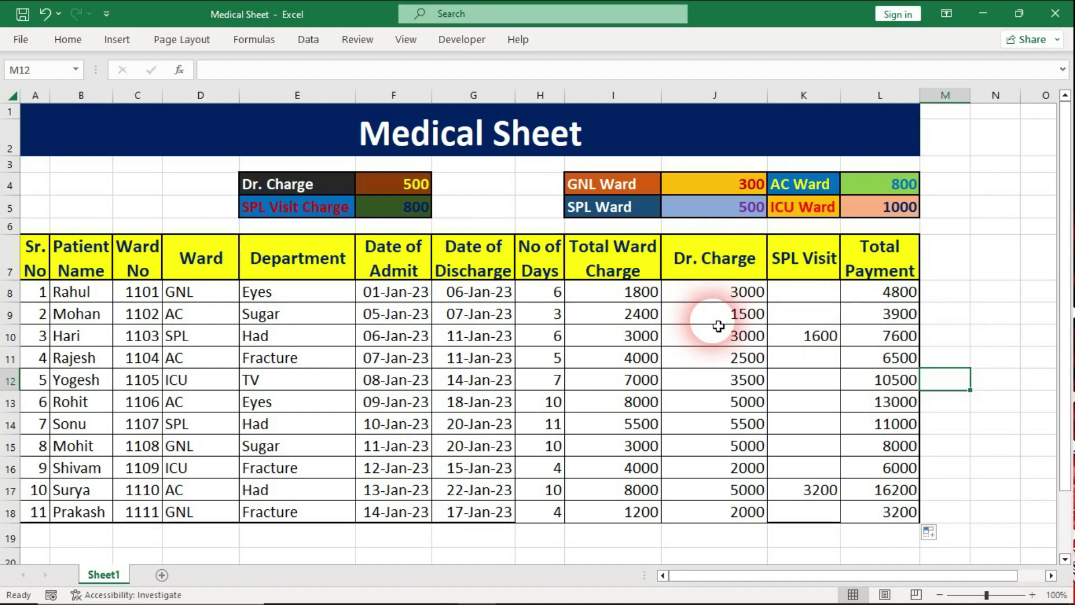
left_click(719, 277)
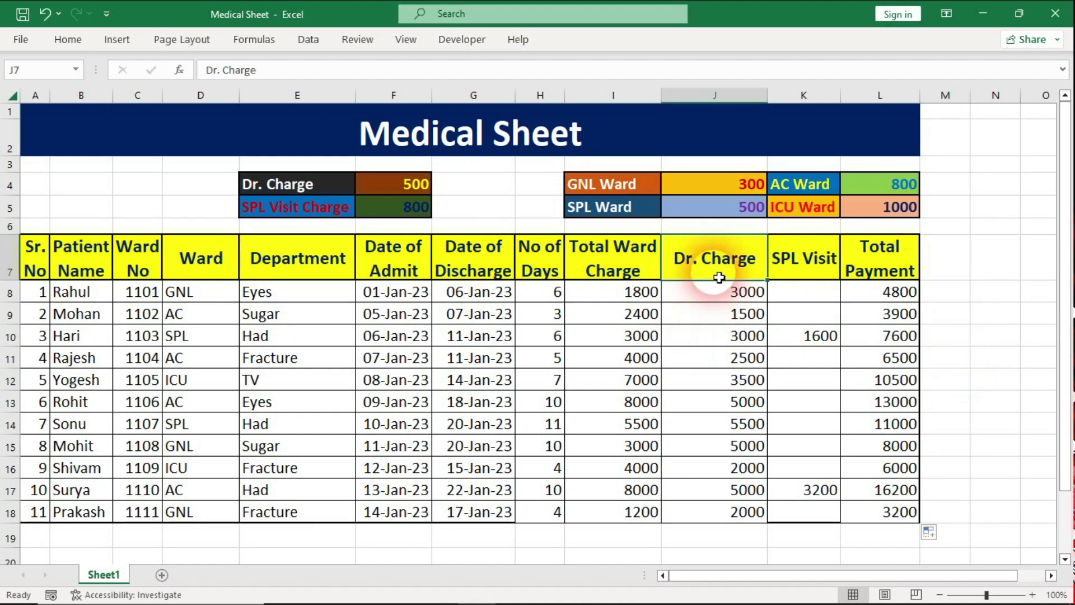
left_click(794, 272)
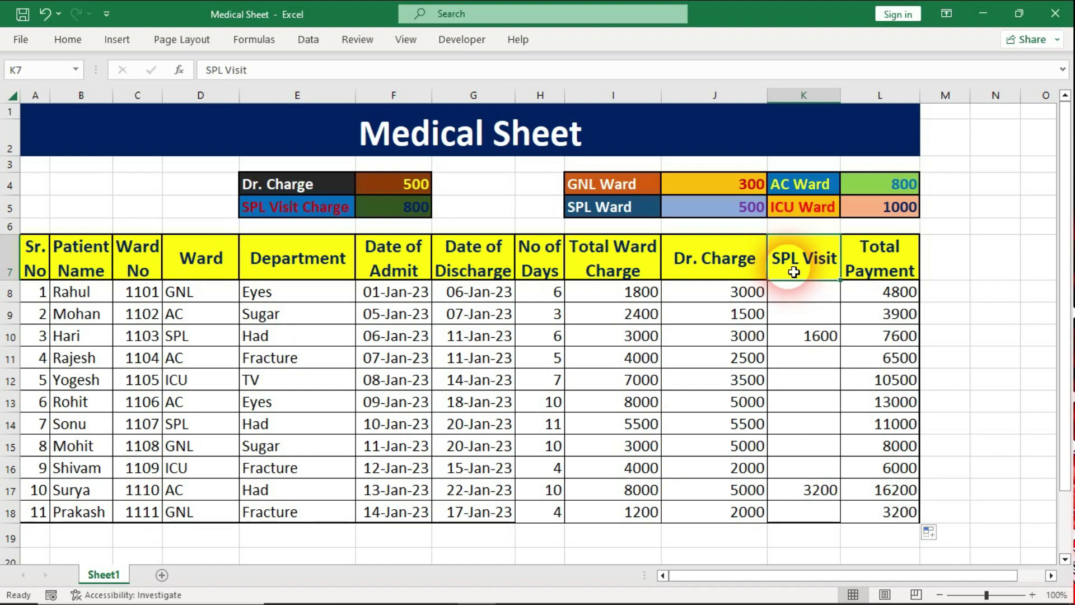
left_click(862, 270)
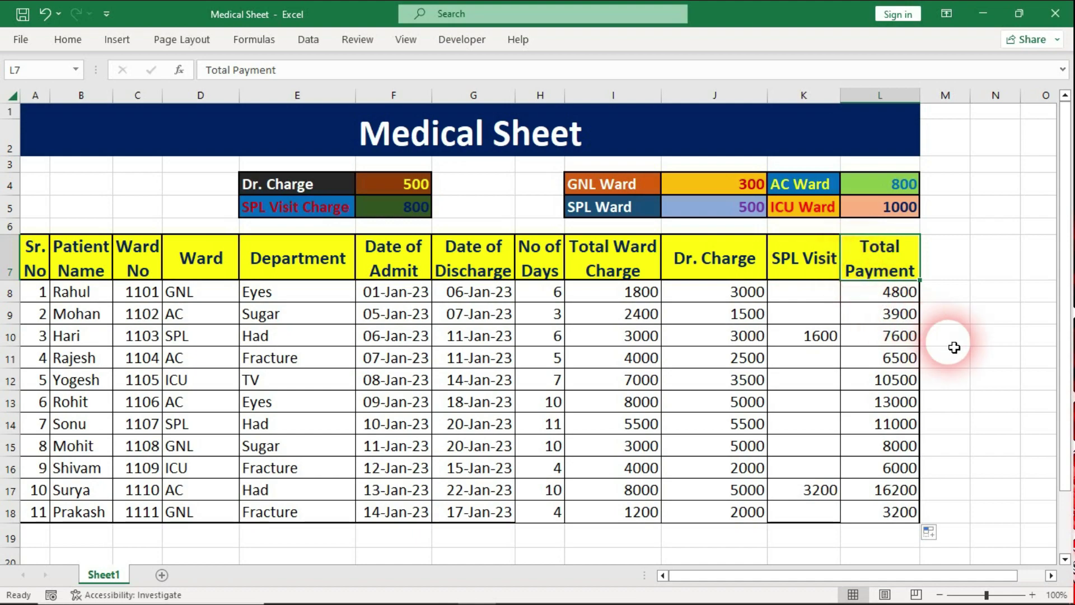
left_click(1022, 429)
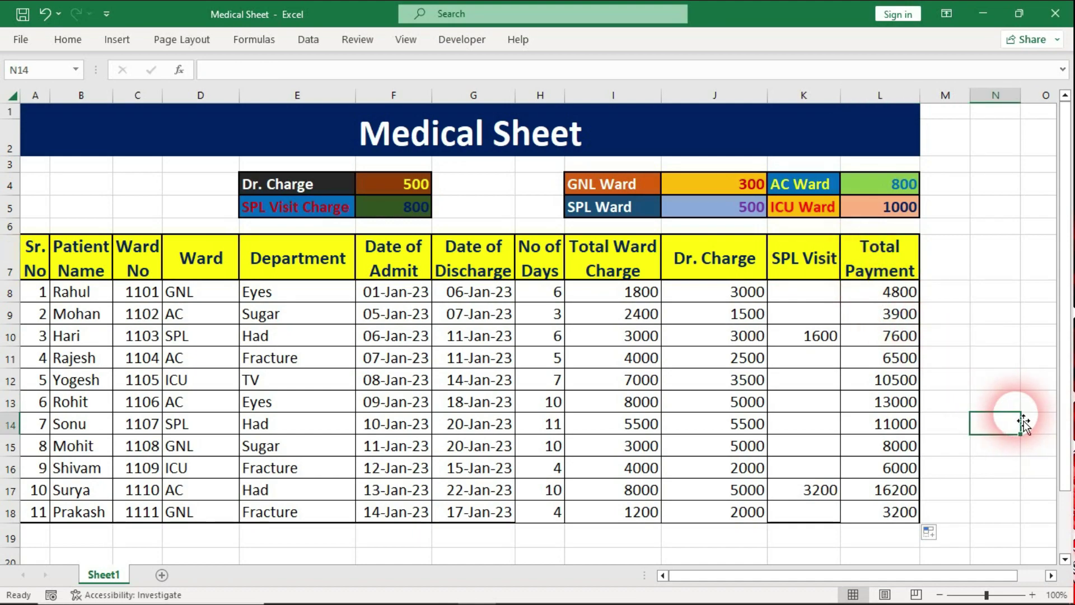